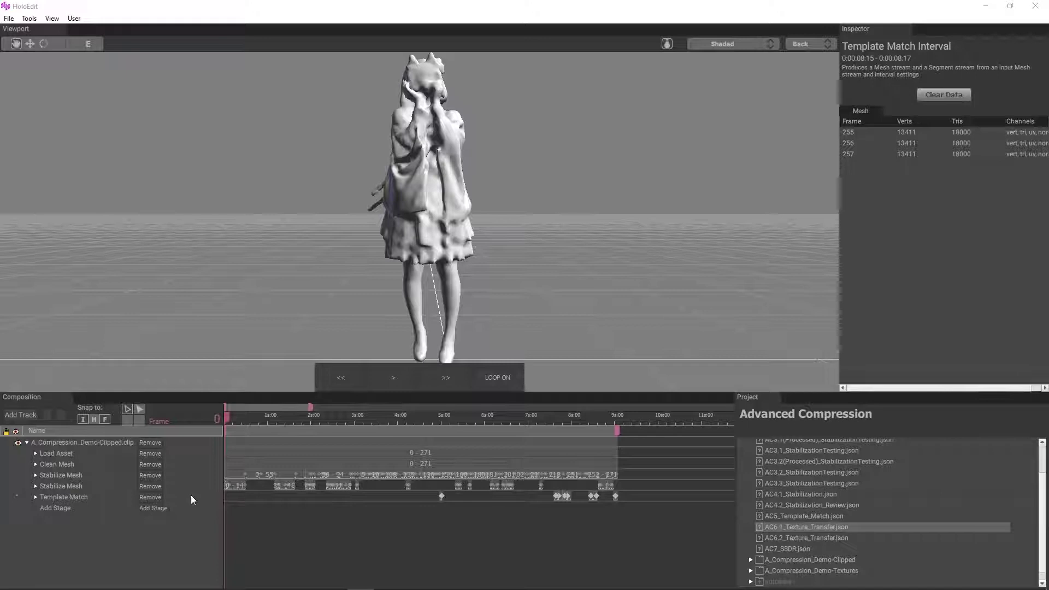
Add a second Load Asset stage directly above Clean Mesh and assign A_Compression_Demo-Textures as its asset.
click(151, 508)
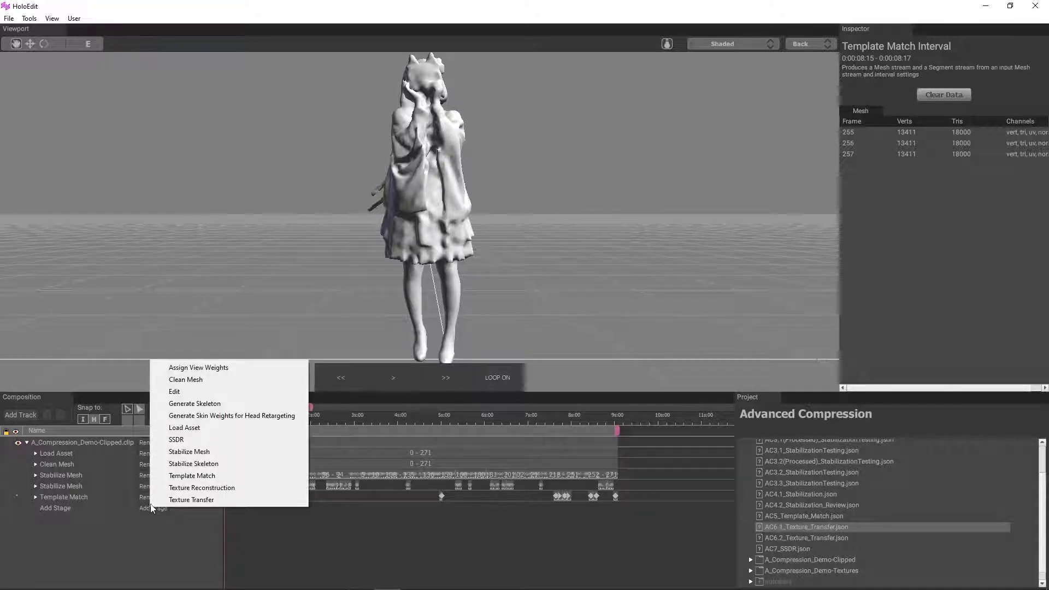
click(201, 429)
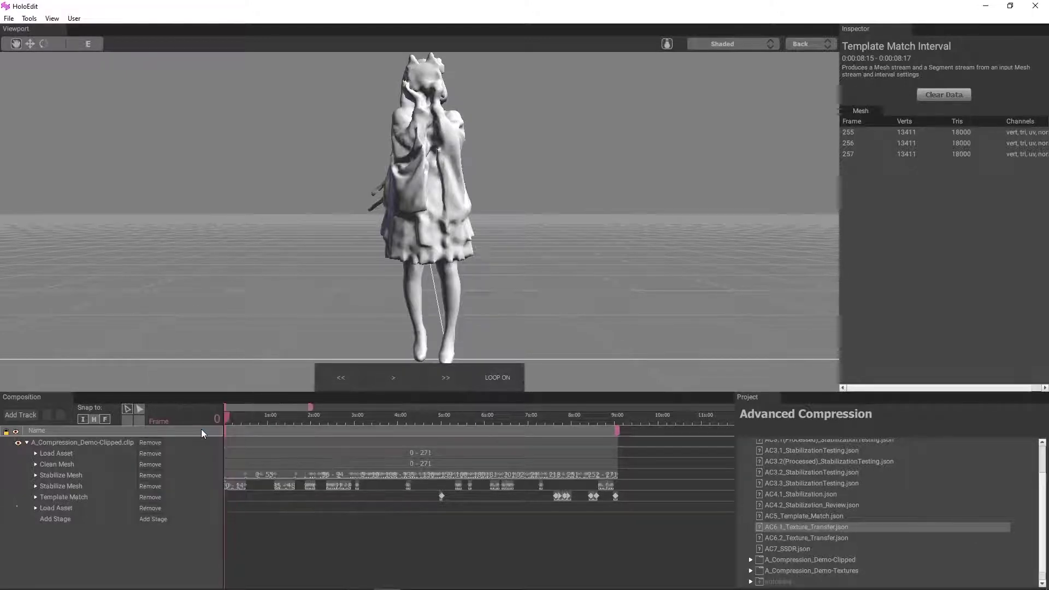
drag(38, 508, 54, 462)
click(36, 464)
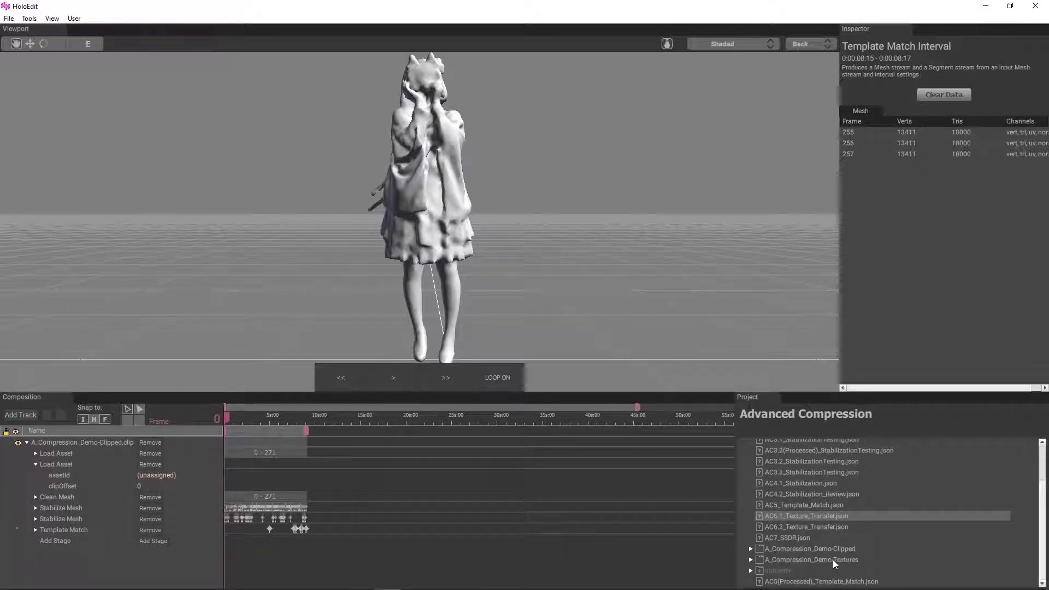
click(833, 559)
drag(826, 561, 199, 476)
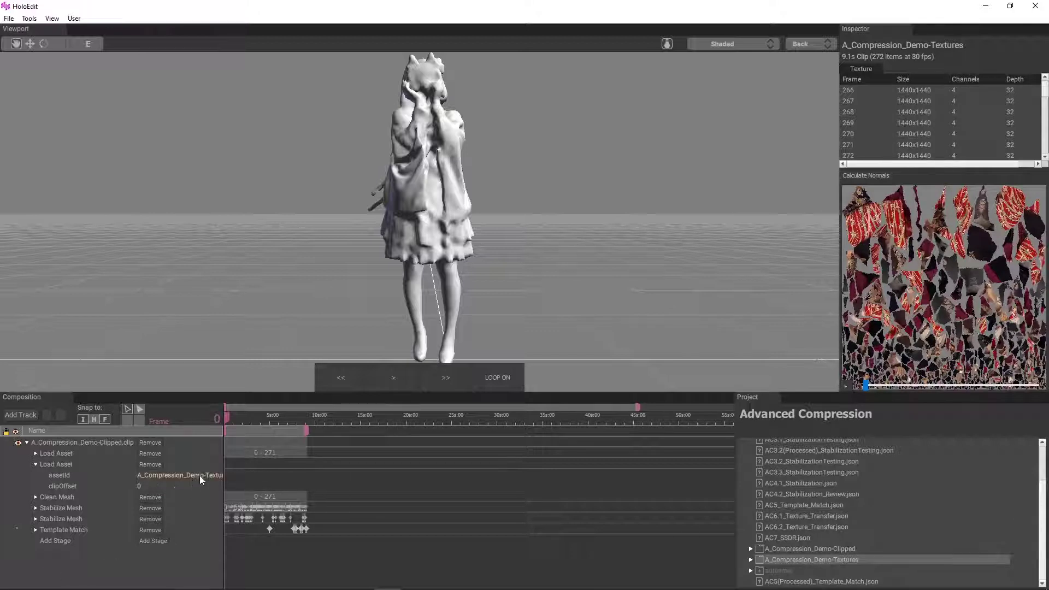
Create an interval on the second Load Asset stage and fit it to frames 0–271, matching the first Load Asset interval.
drag(519, 463, 317, 469)
right_click(327, 468)
click(366, 478)
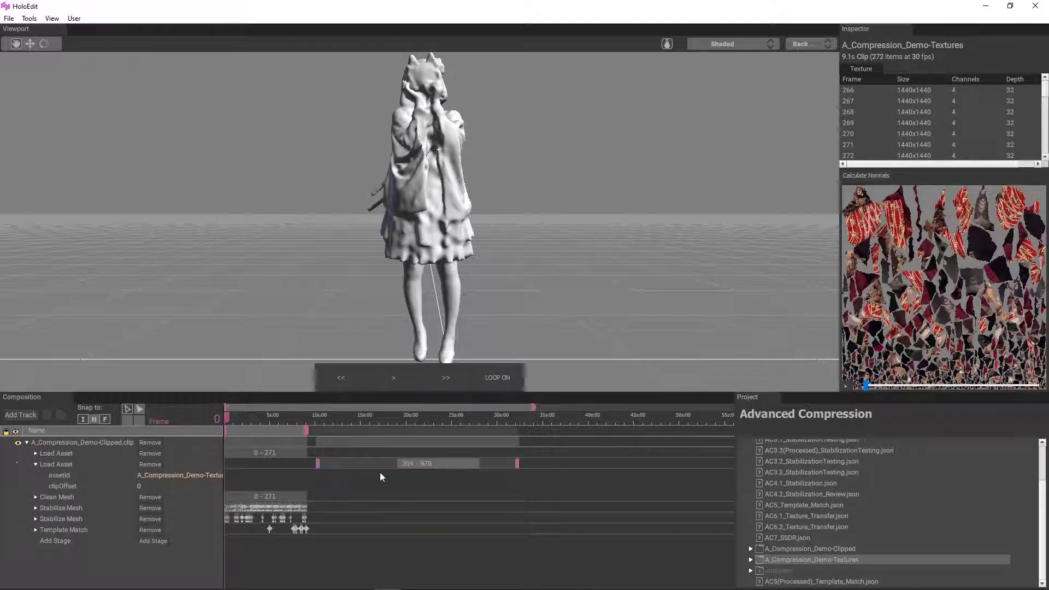
scroll(380, 472, up, 5)
drag(229, 463, 480, 477)
scroll(472, 468, up, 10)
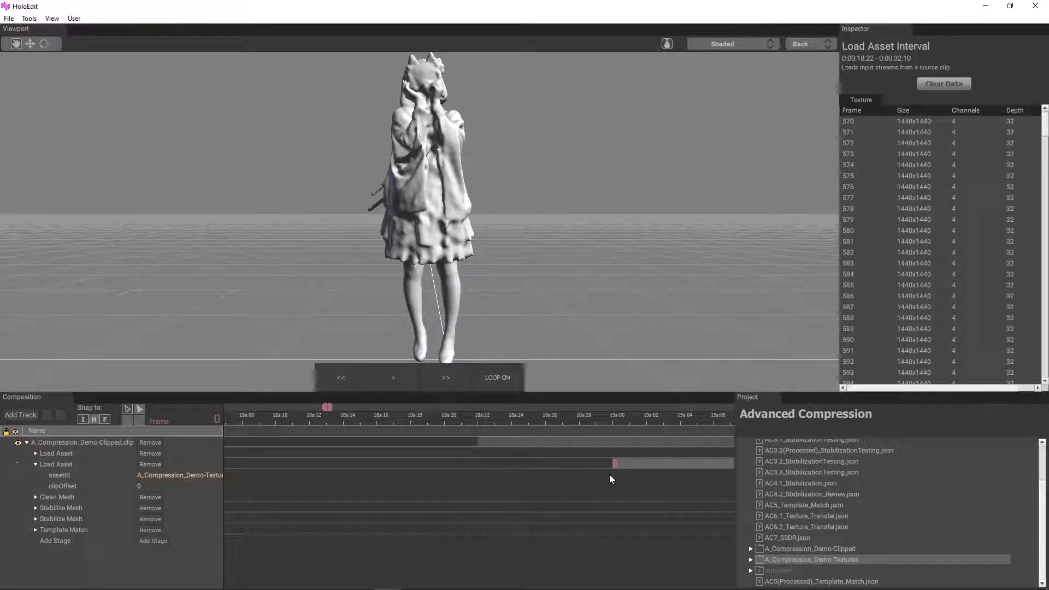
scroll(606, 478, down, 15)
drag(387, 463, 278, 464)
scroll(234, 473, up, 3)
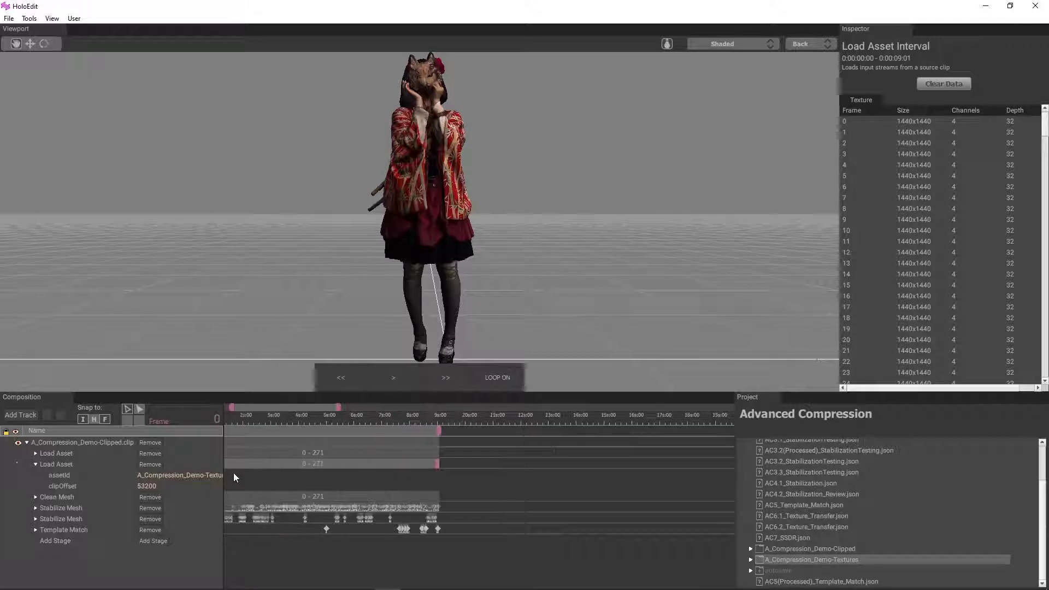
Collapse the second Load Asset stage and scrub through the clip to preview the loaded textures on the mesh.
click(35, 464)
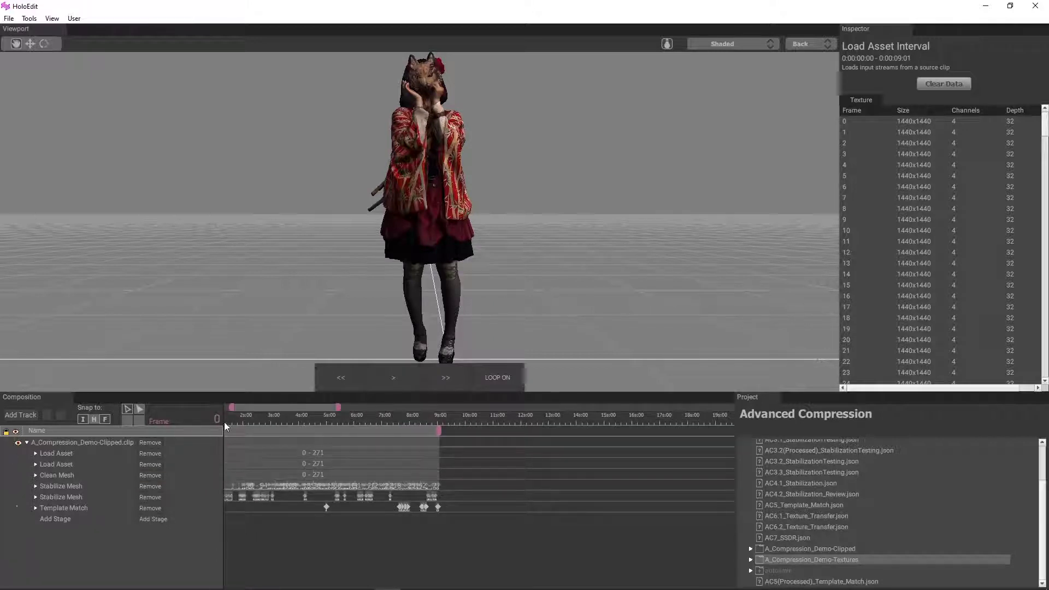
drag(224, 422, 195, 465)
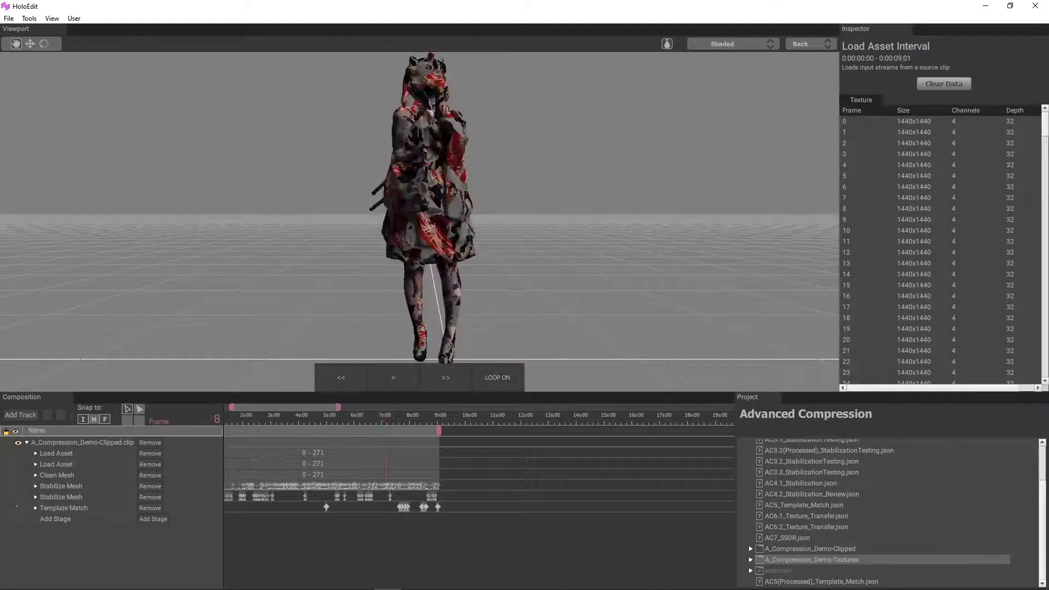
scroll(285, 533, up, 5)
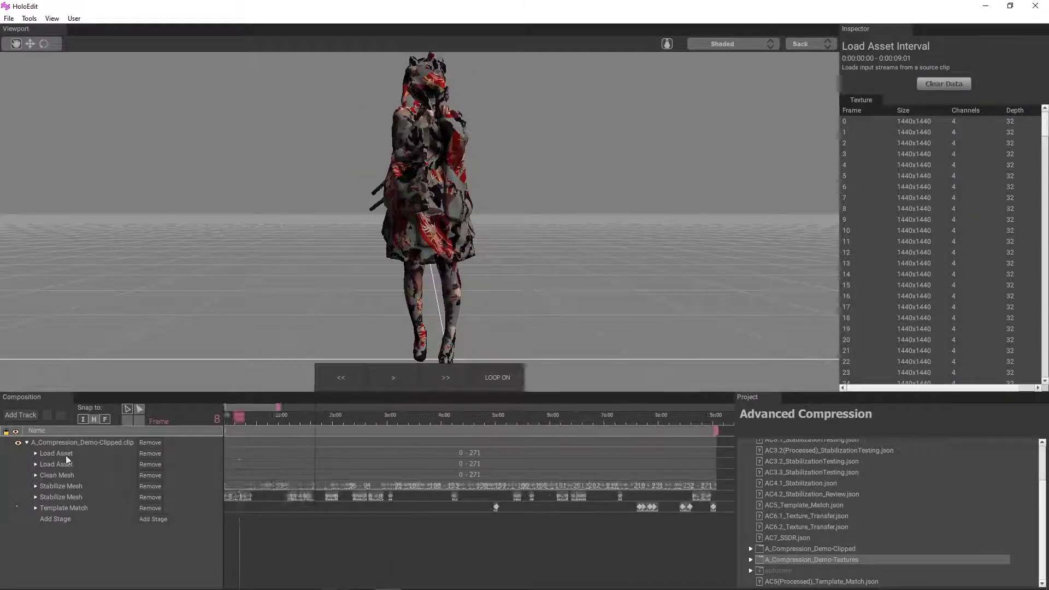
Add a Texture Transfer stage after Template Match and set its Texture Source Stage to Load Asset.
click(153, 519)
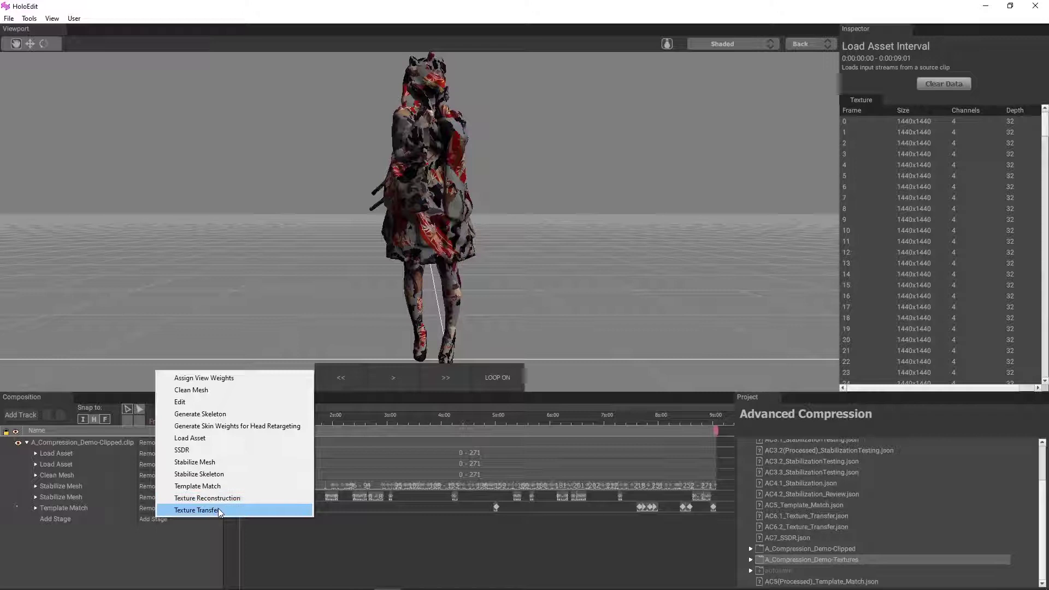
click(218, 510)
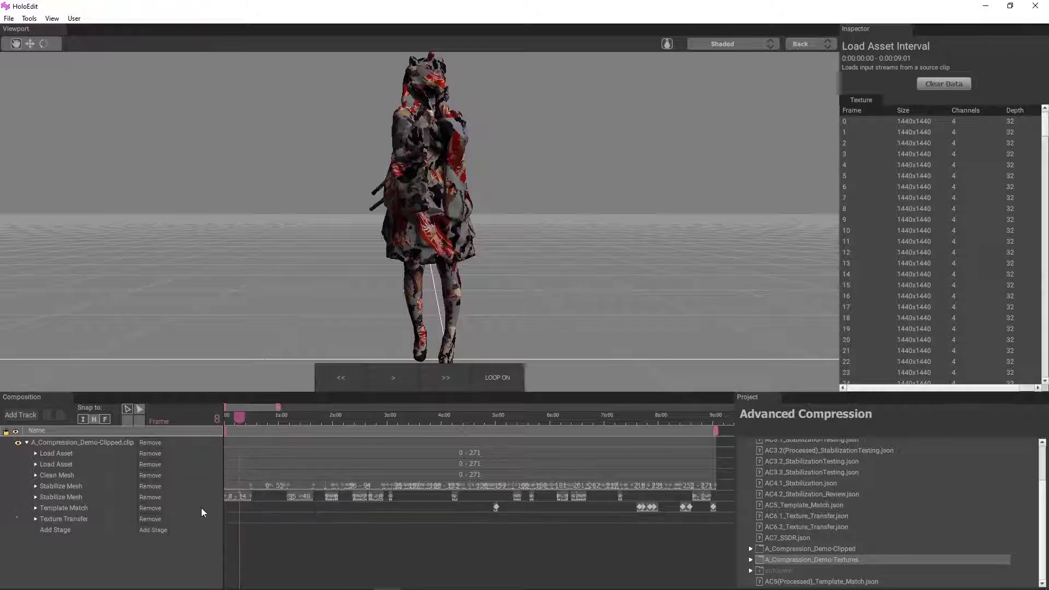
click(35, 518)
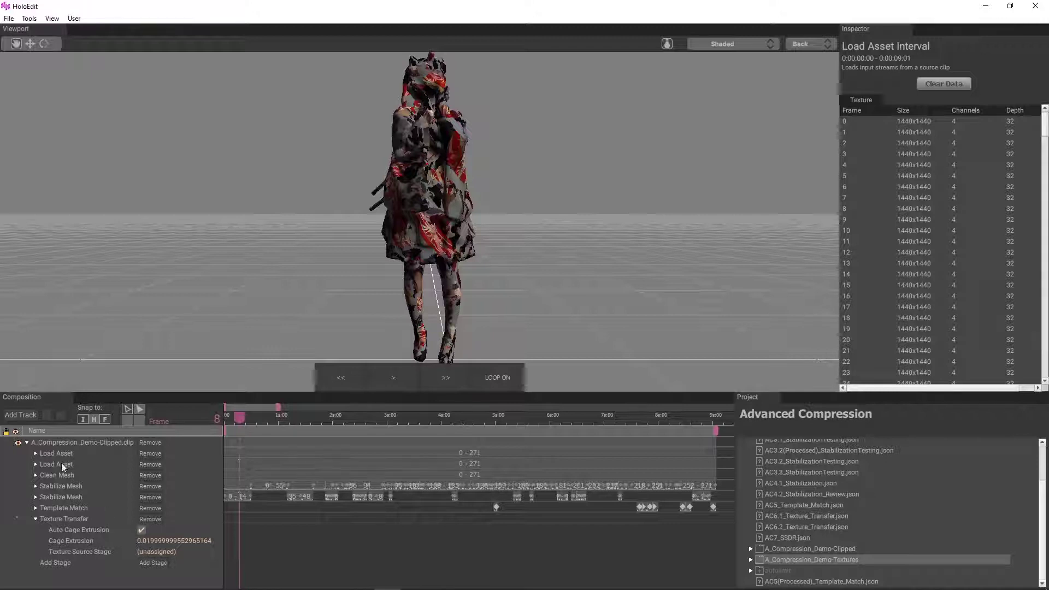
click(157, 551)
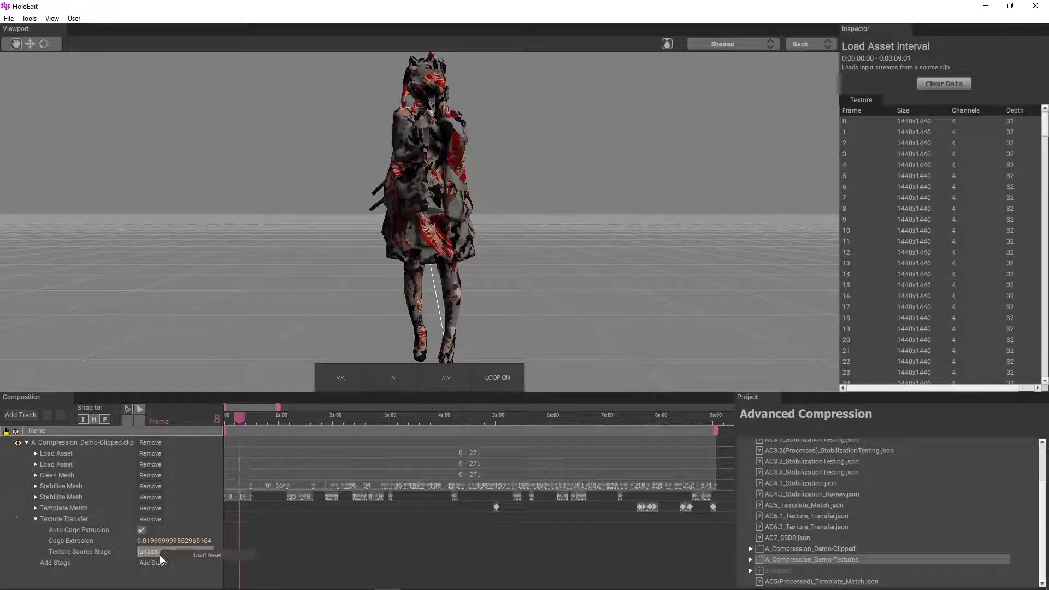
click(160, 555)
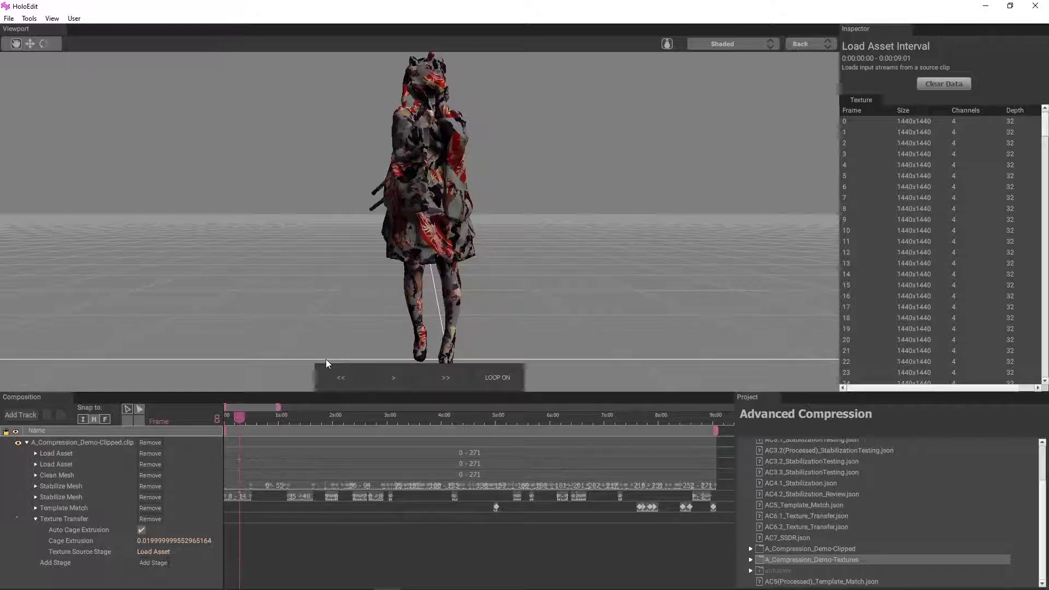
Return to frame 0 and inspect the textured character up close from several angles.
drag(241, 419, 226, 419)
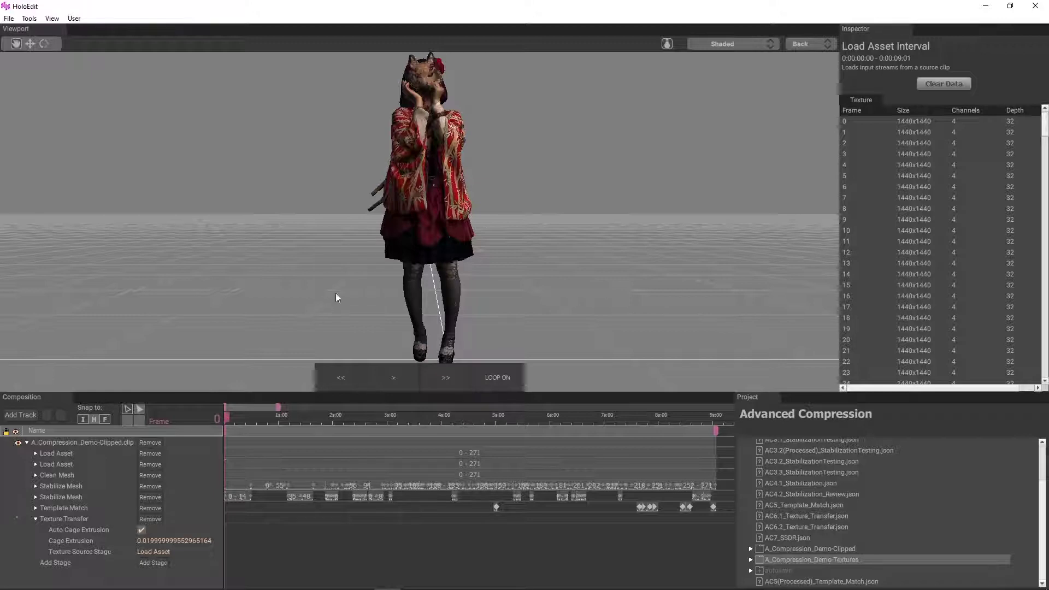
scroll(494, 113, up, 5)
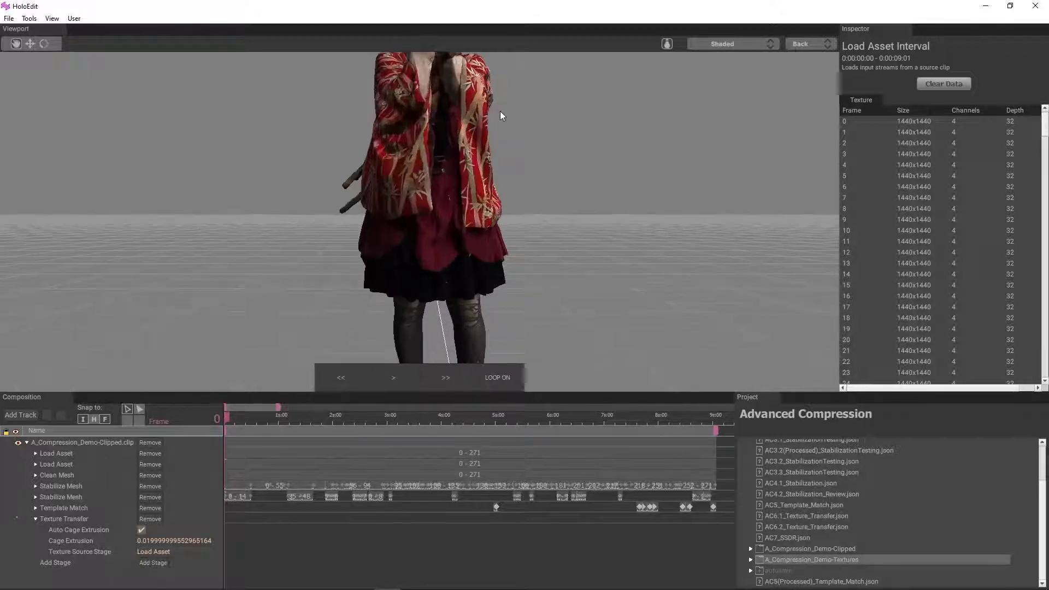
scroll(500, 110, down, 5)
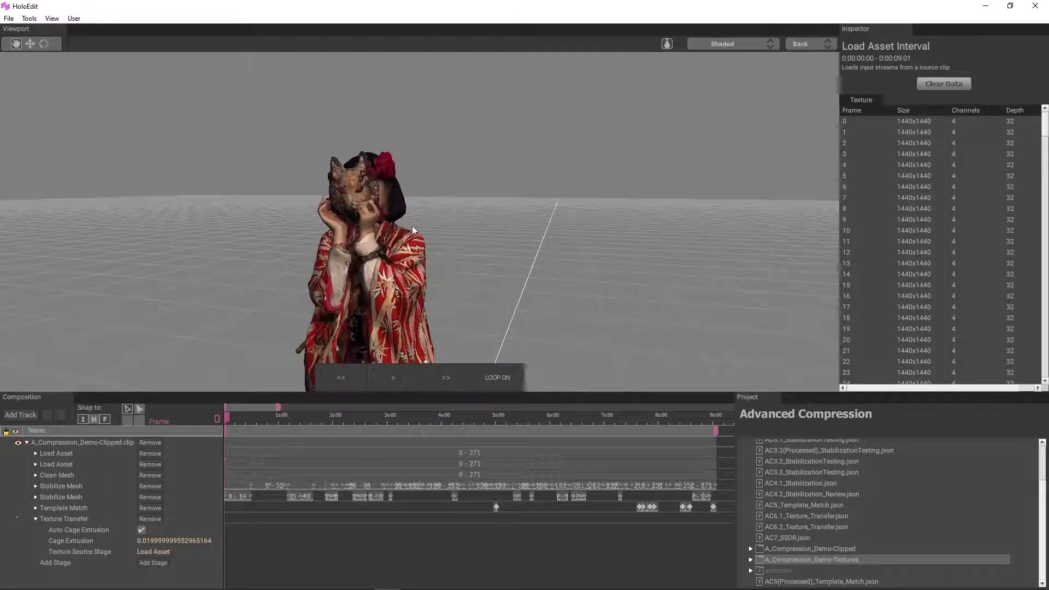
scroll(426, 269, up, 3)
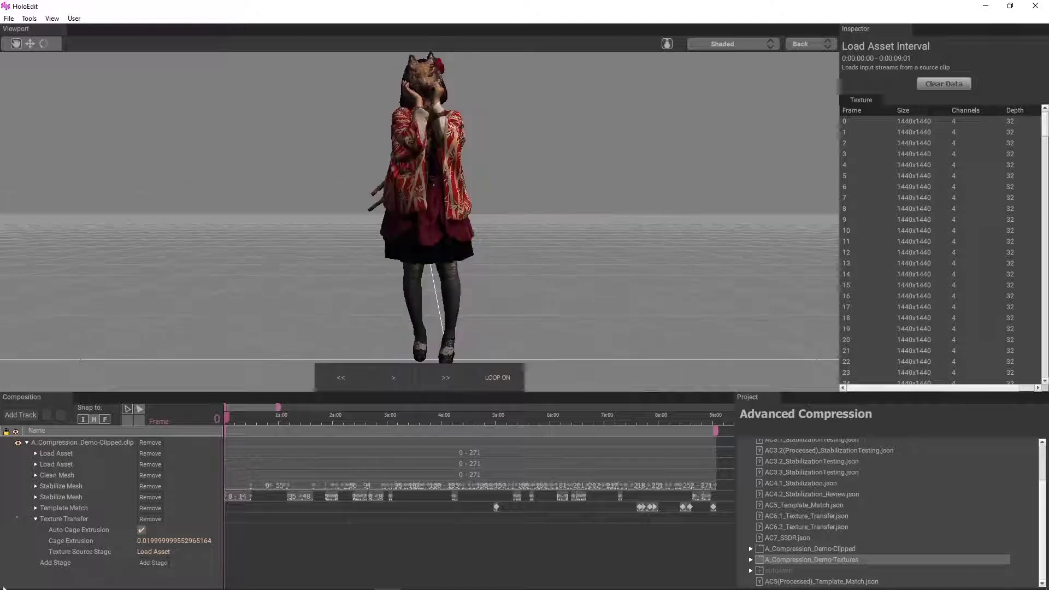
Disable Auto Cage Extrusion for the Texture Transfer stage and set Cage Extrusion to 0.025.
click(139, 532)
click(166, 541)
double_click(166, 541)
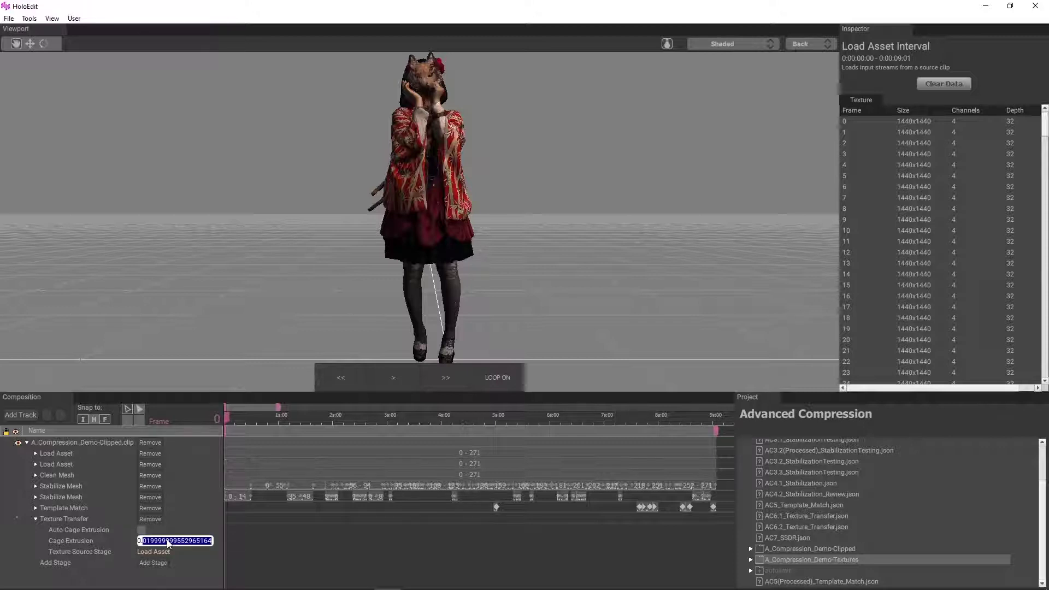
text(025)
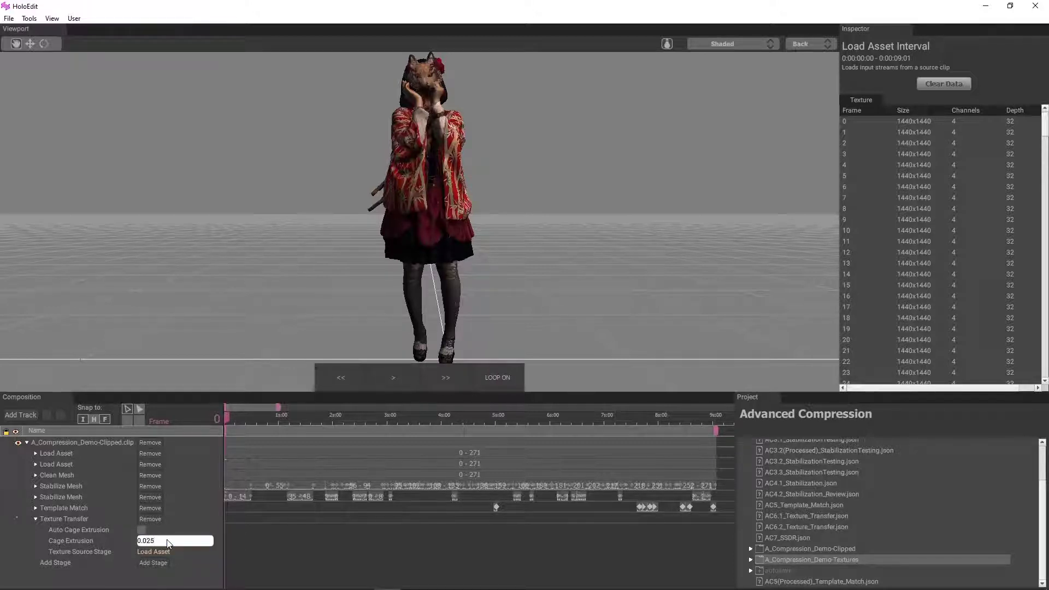
key(Return)
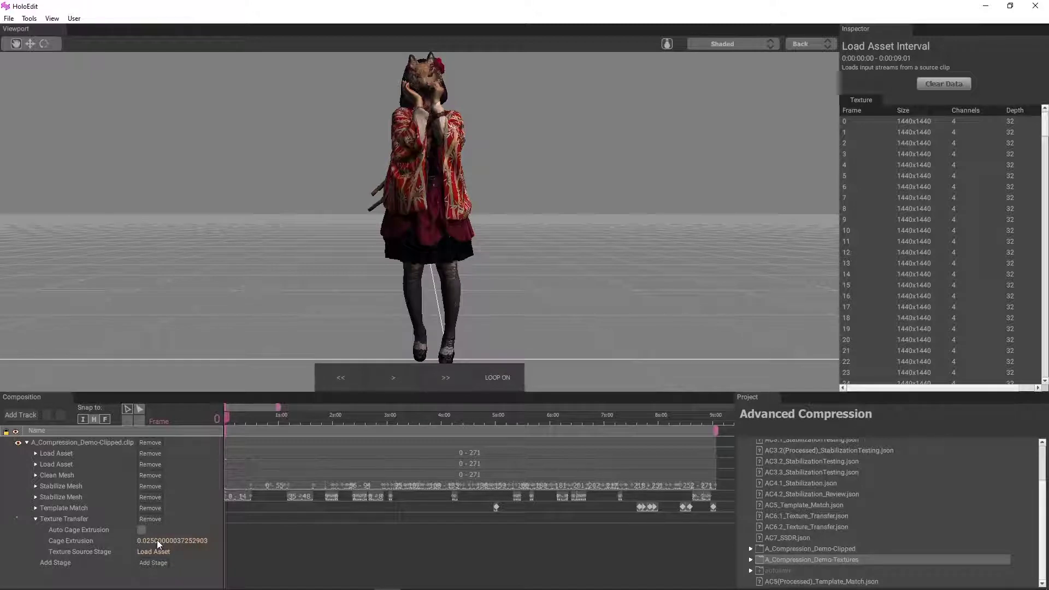
Create a Texture Transfer interval and trim its end so it spans frames 0–271.
click(716, 517)
right_click(249, 520)
click(290, 522)
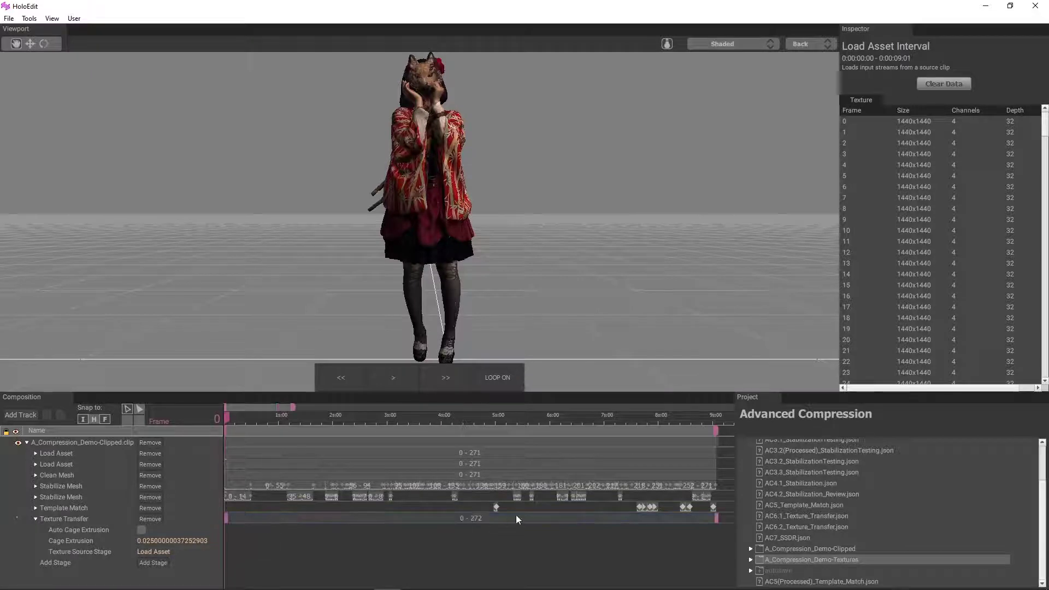
drag(716, 518, 714, 519)
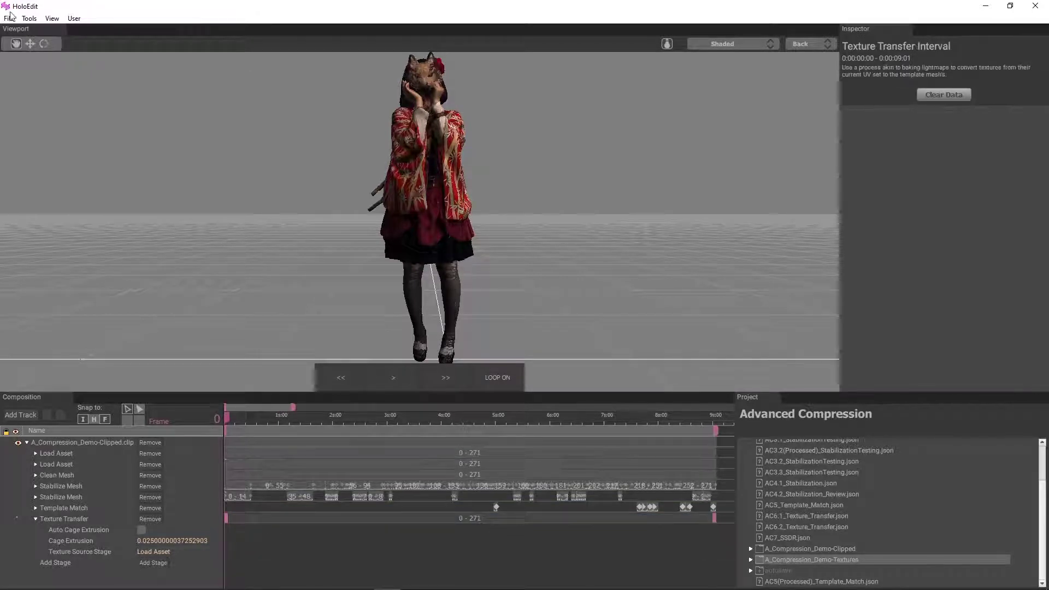
click(11, 17)
click(51, 60)
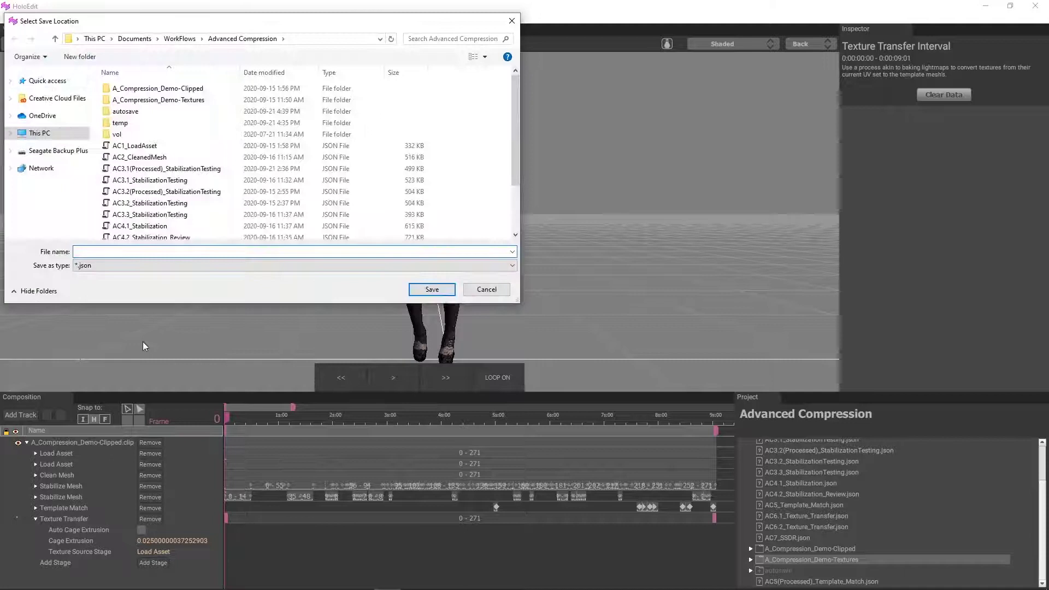
scroll(219, 180, down, 2)
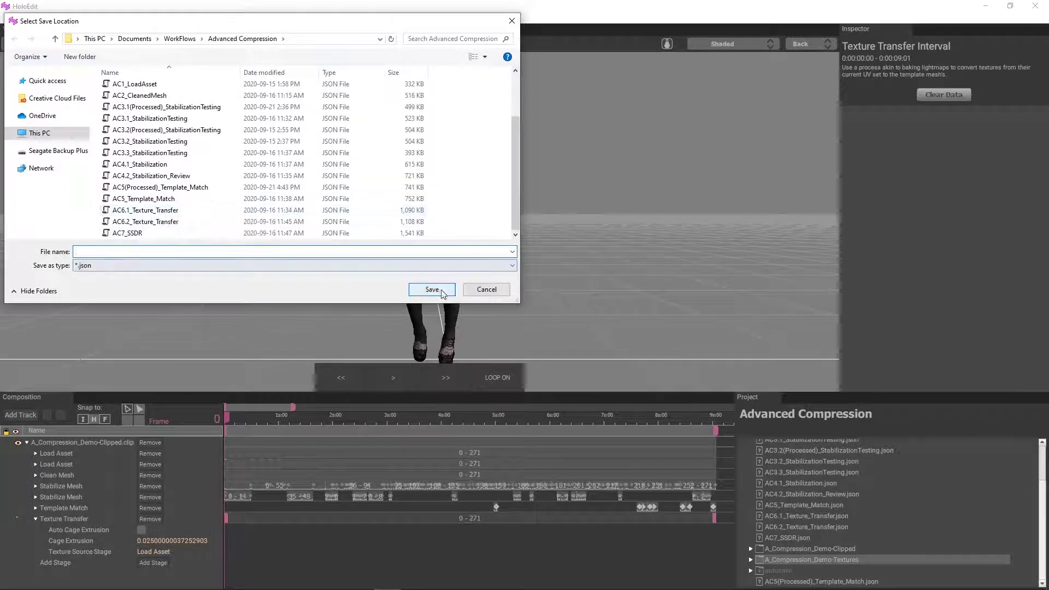
click(487, 290)
Execute the Texture Transfer interval covering frames 0–271.
right_click(573, 517)
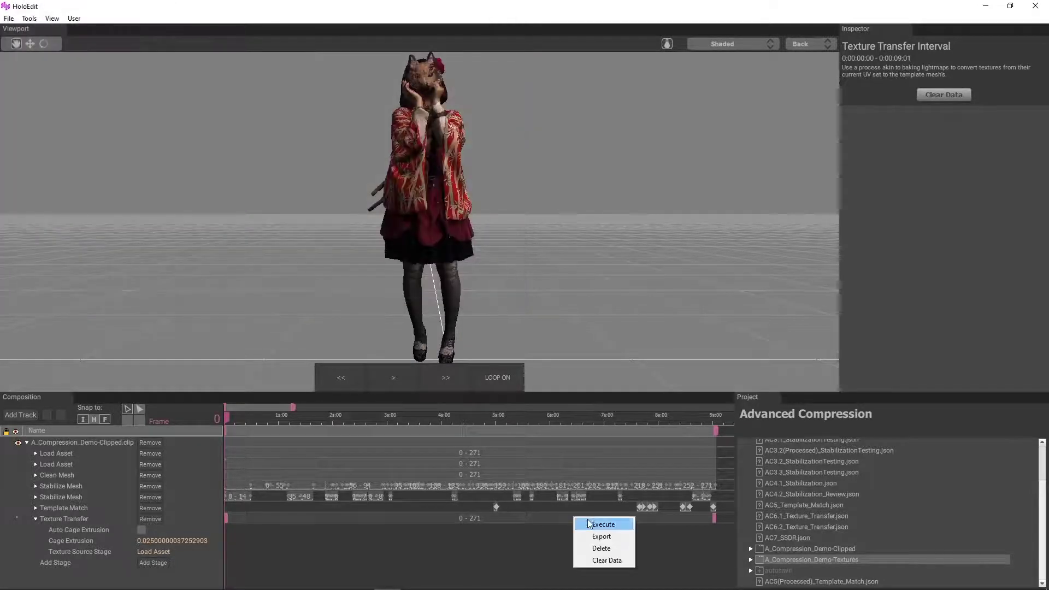
click(588, 523)
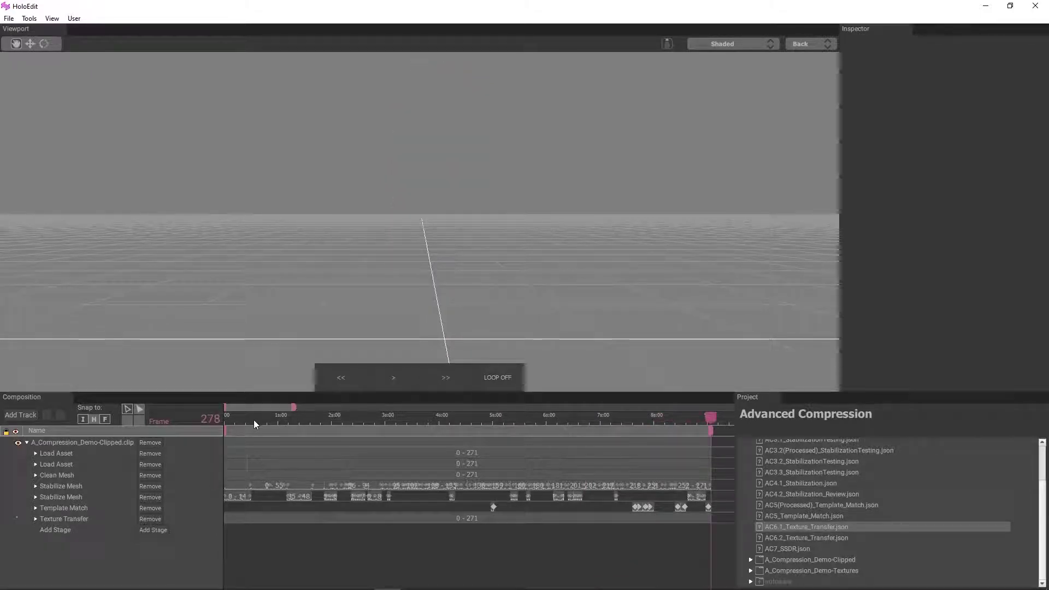
Scrub the transferred clip from frame 0 to about frame 41 and examine the skirt up close for texture artifacts.
drag(254, 420, 159, 419)
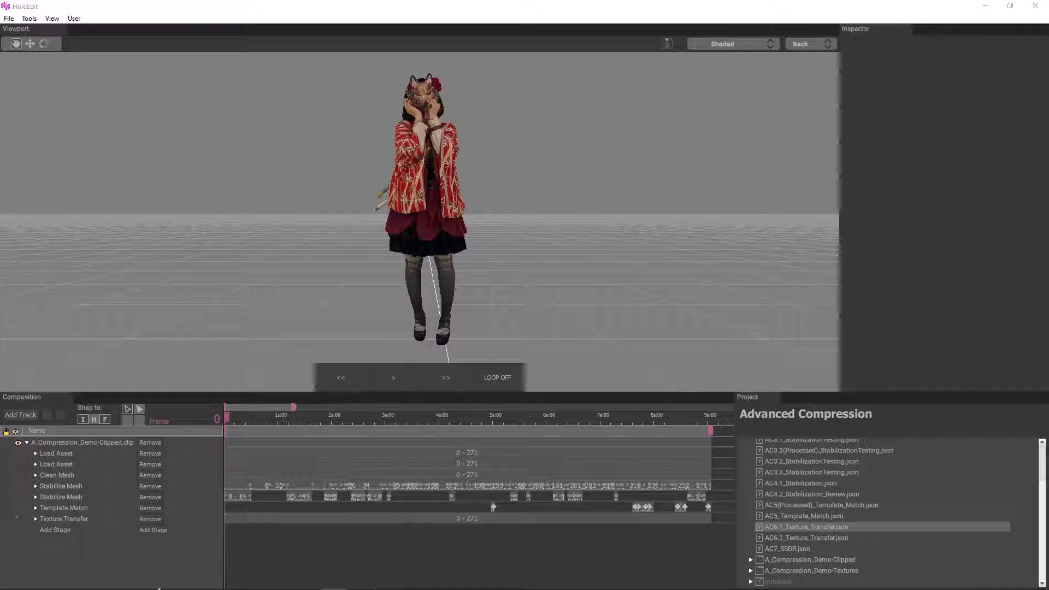
drag(226, 418, 271, 419)
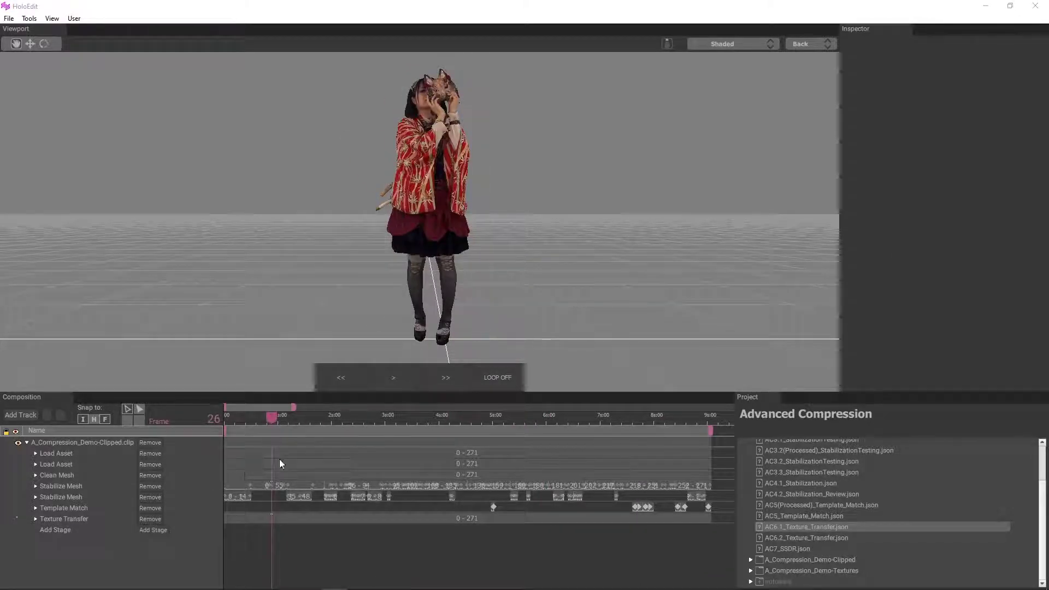
drag(270, 420, 225, 429)
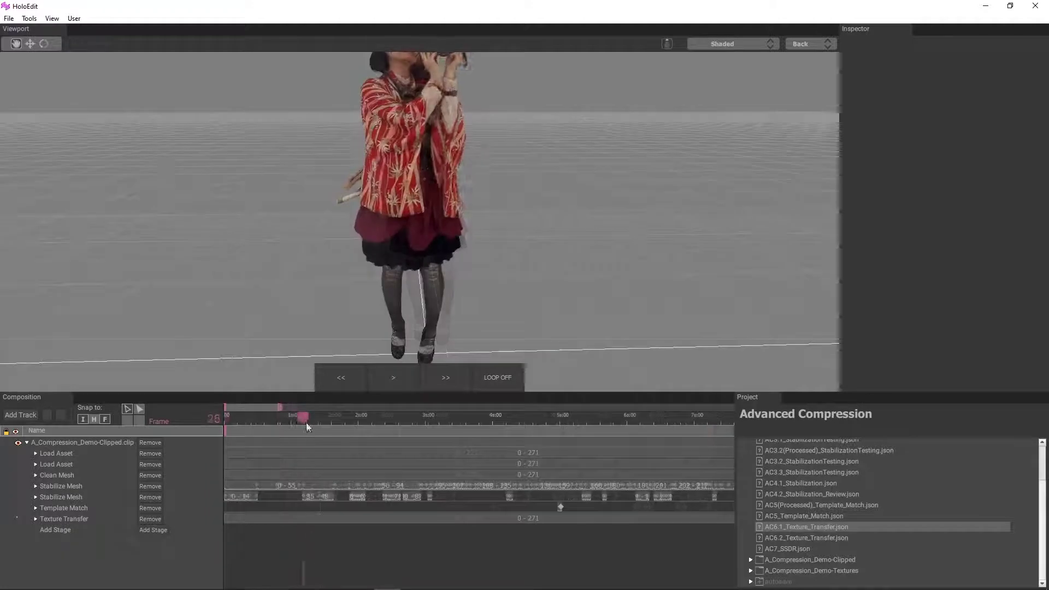
mouse_move(306, 422)
mouse_down()
mouse_move(335, 429)
mouse_move(313, 435)
mouse_up()
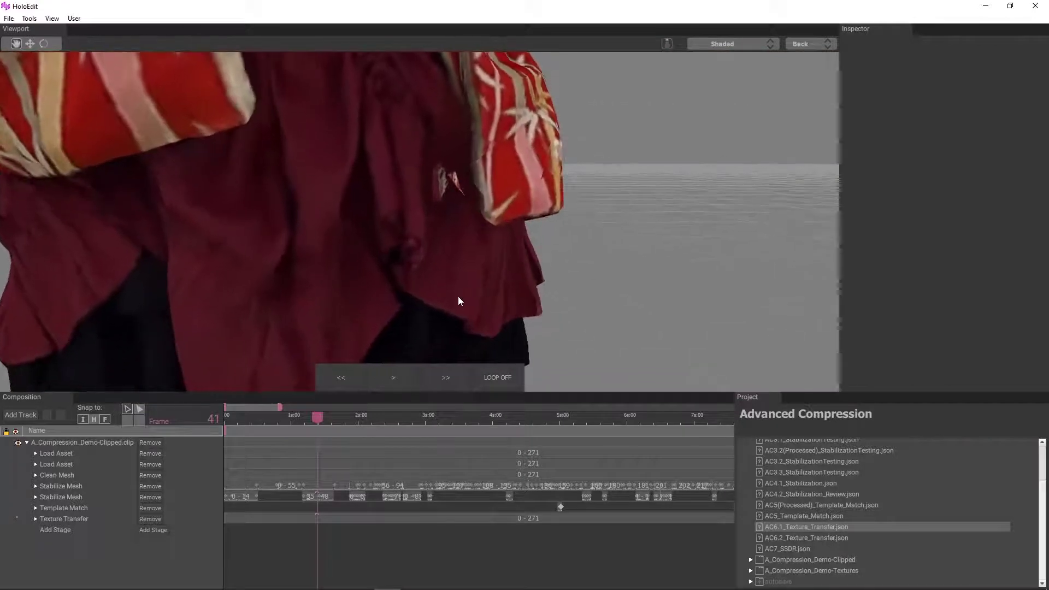
drag(318, 418, 310, 416)
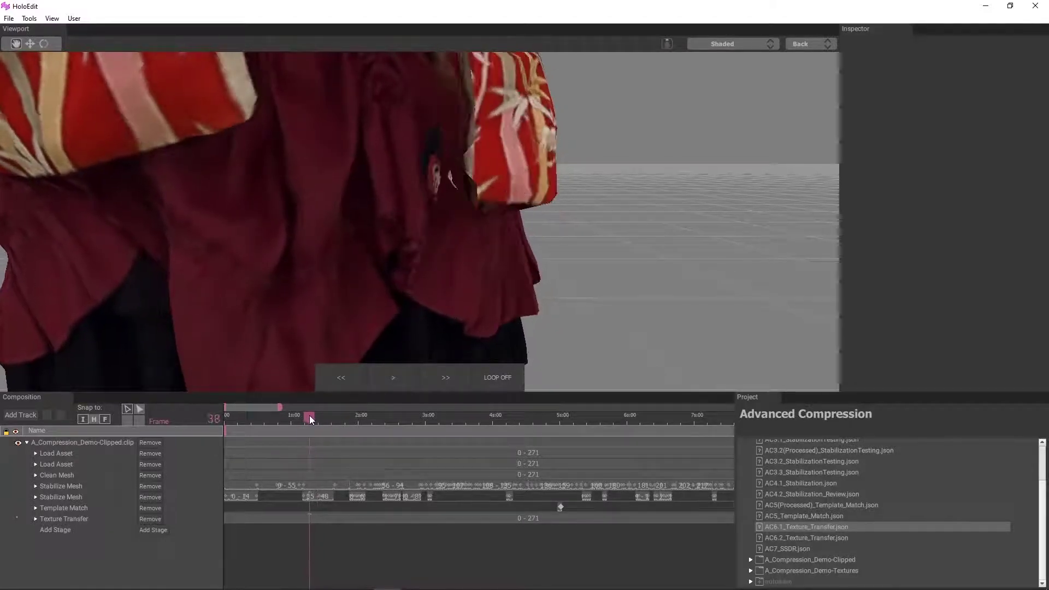
Trim the start of the Texture Transfer interval to frame 42 and add a separate interval for frames 31–41.
click(268, 518)
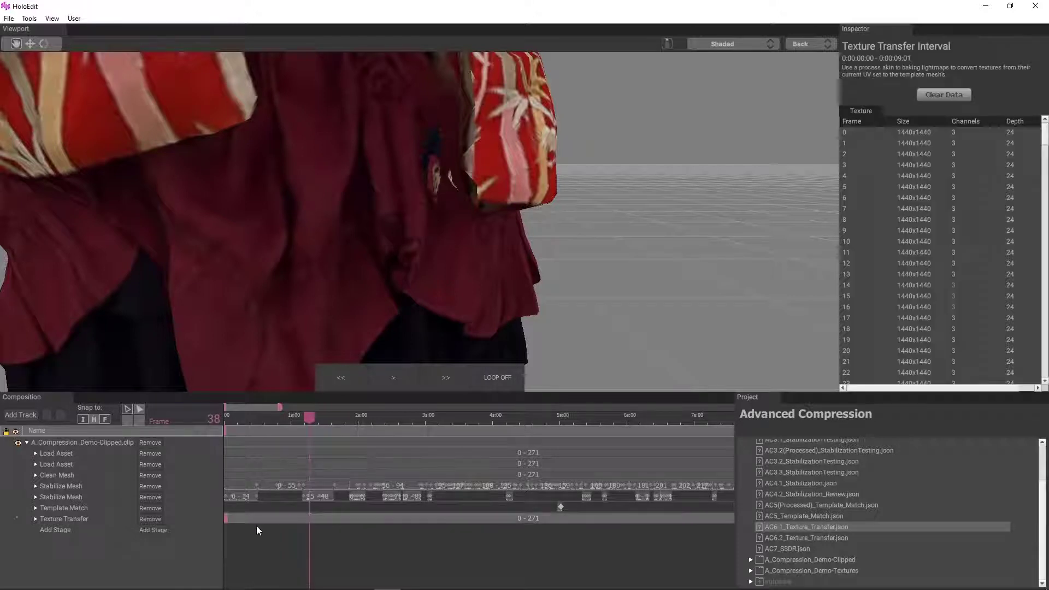
drag(331, 524, 295, 522)
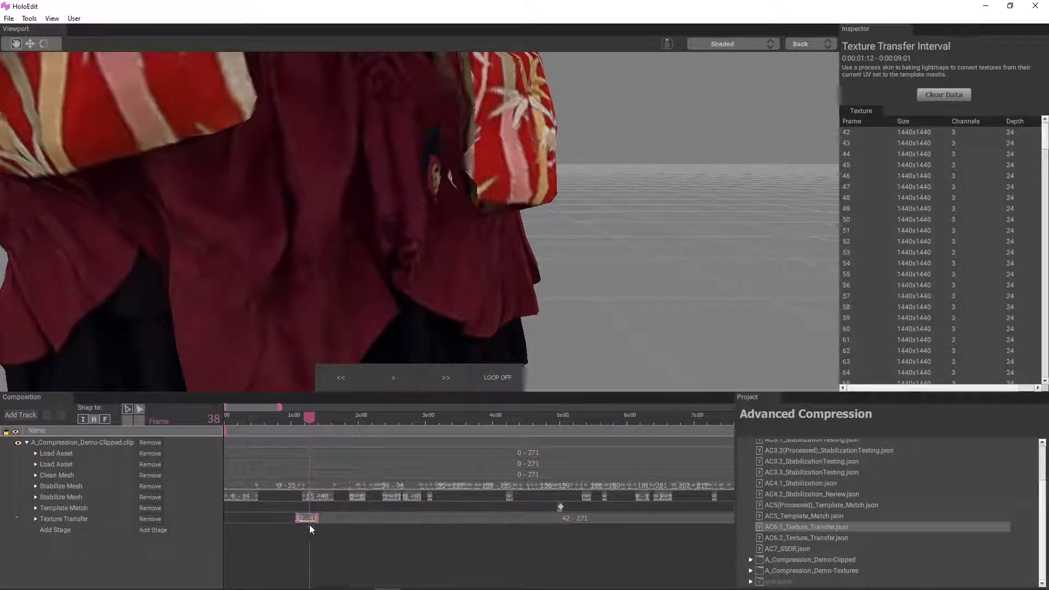
click(294, 520)
Trim the start of the 31–41 Texture Transfer interval to frame 38 and add an interval covering frames 0–37.
drag(310, 417, 278, 418)
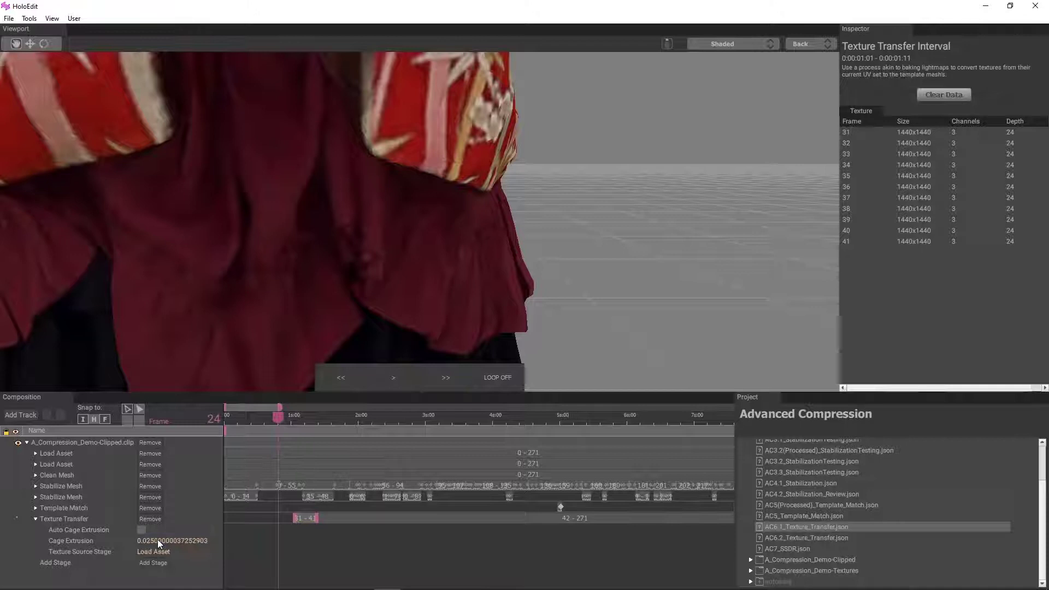
click(36, 519)
drag(278, 418, 289, 424)
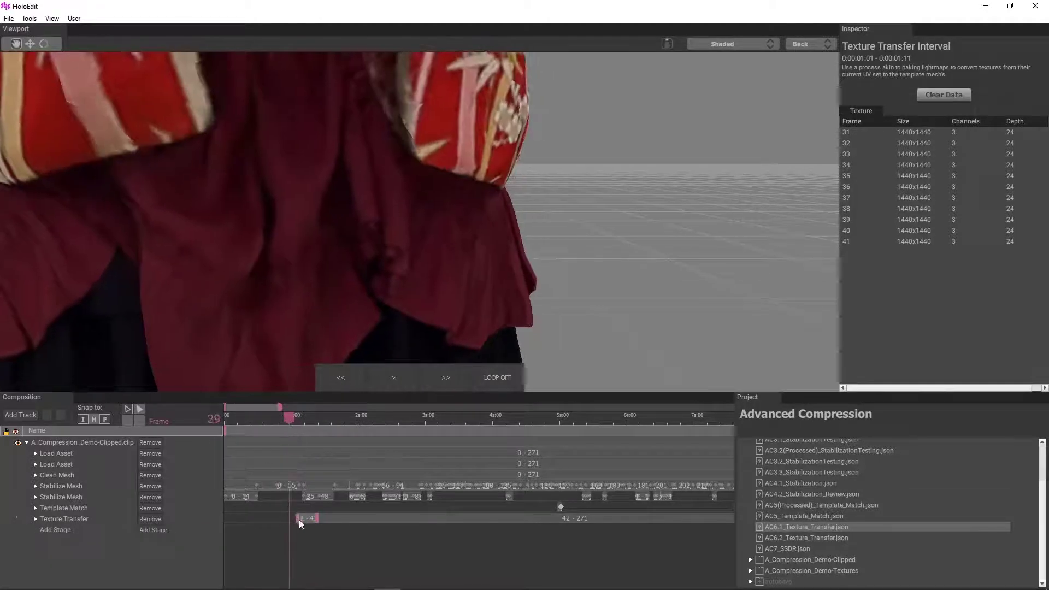
mouse_move(299, 519)
mouse_down()
mouse_move(300, 529)
mouse_move(321, 522)
mouse_up()
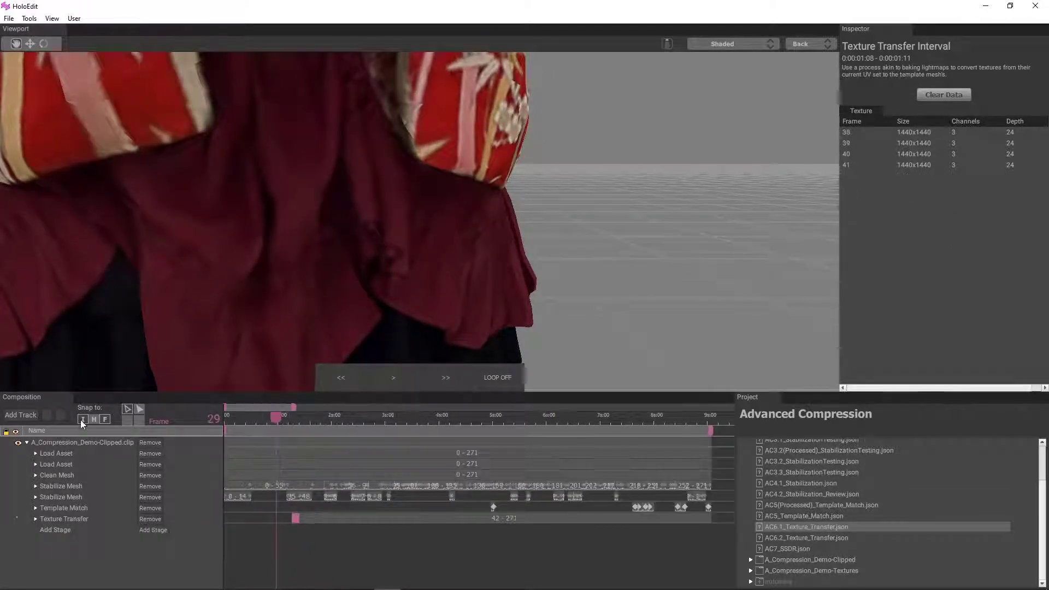
scroll(303, 550, up, 5)
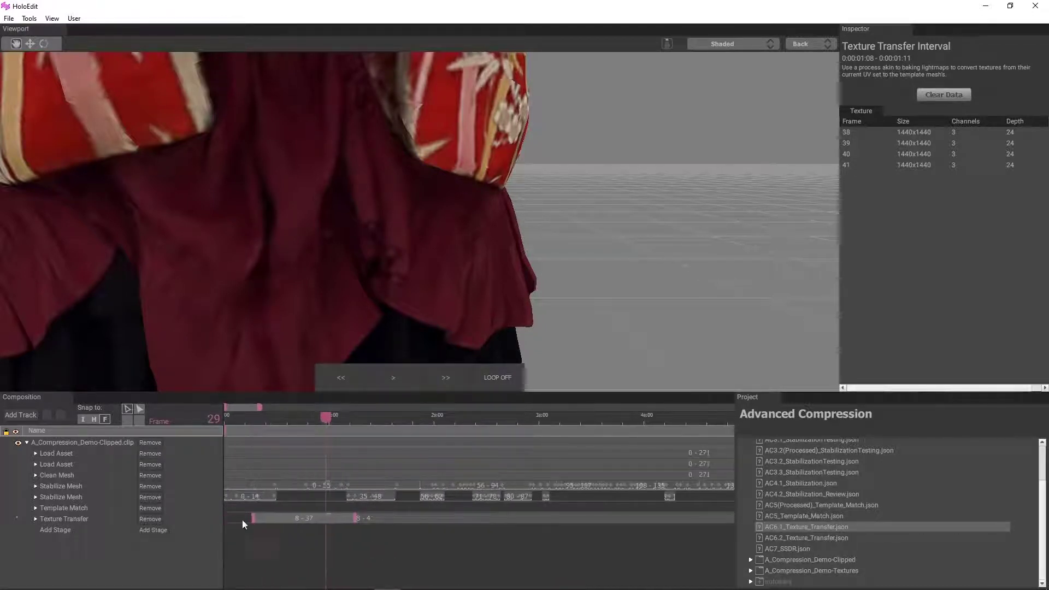
scroll(378, 538, up, 3)
Set Cage Extrusion to 0.01 for the Texture Transfer interval covering frames 38–41.
drag(350, 425, 413, 452)
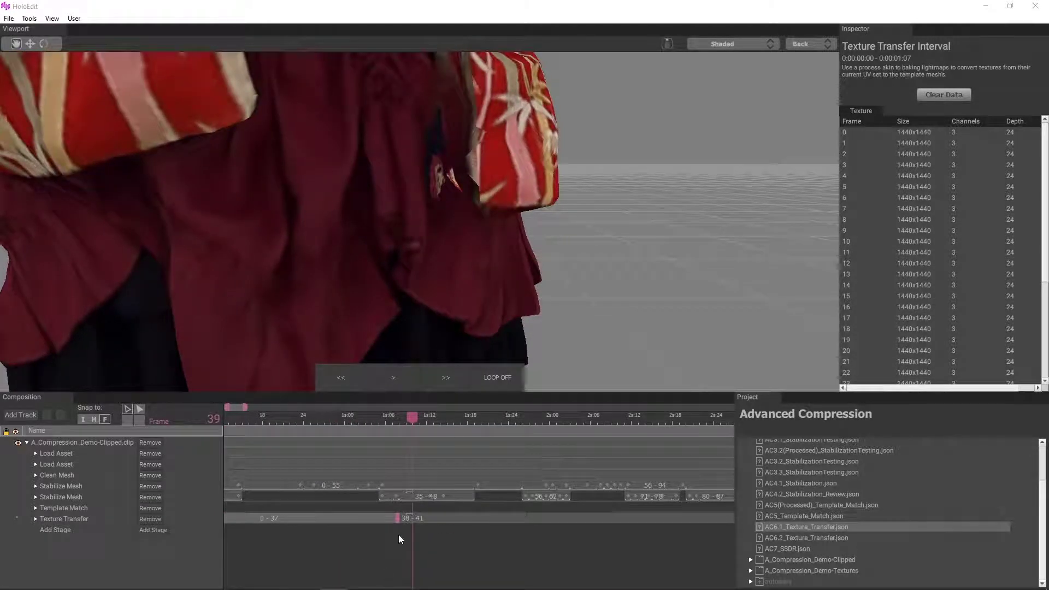
click(36, 519)
double_click(169, 542)
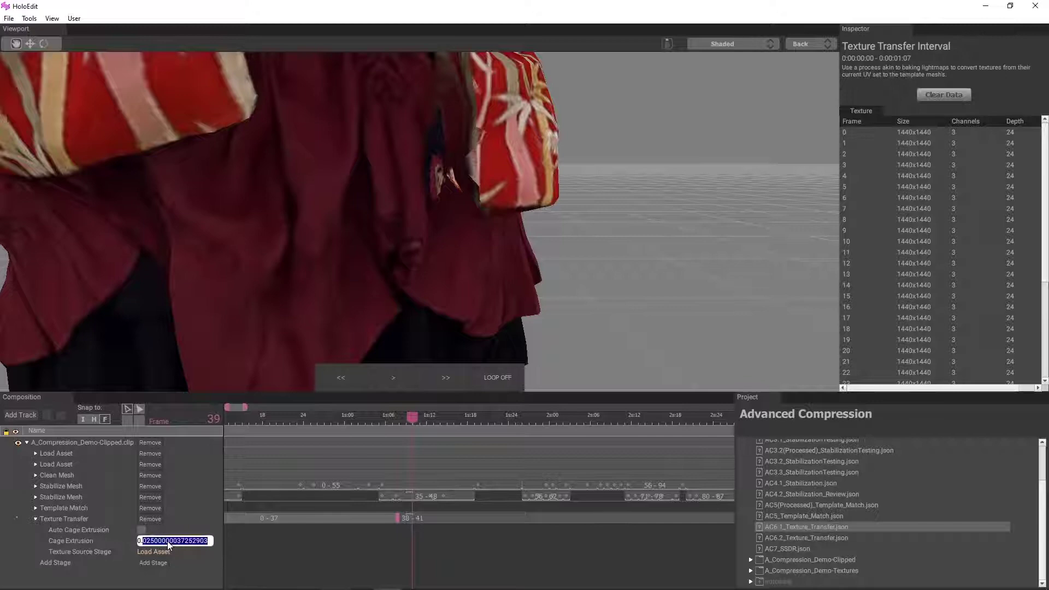
text(01)
key(Return)
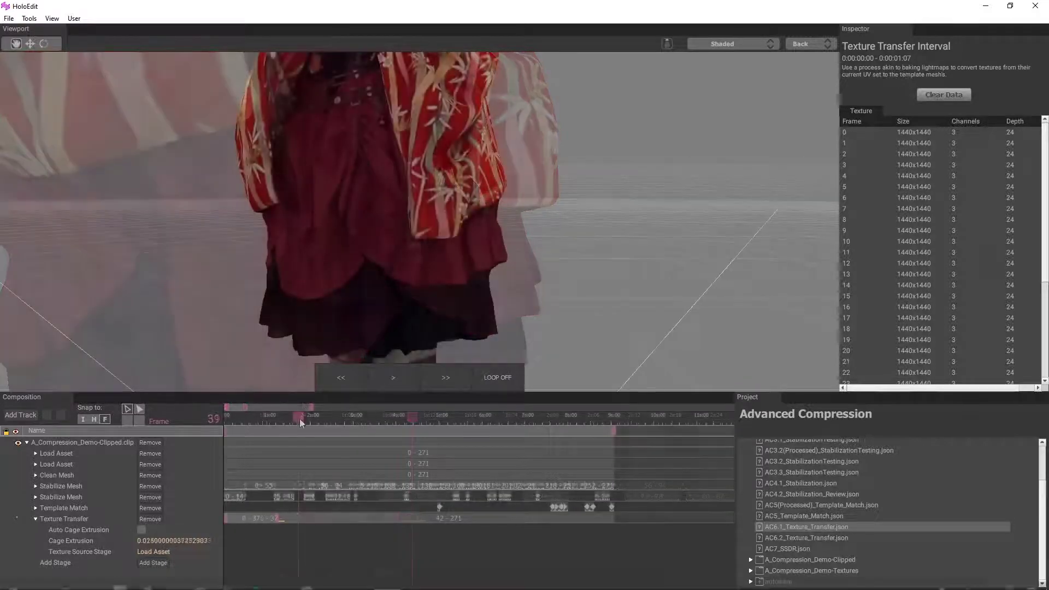
Scrub onward to frame 75 and examine the front of the skirt up close for texture artifacts.
drag(300, 420, 332, 421)
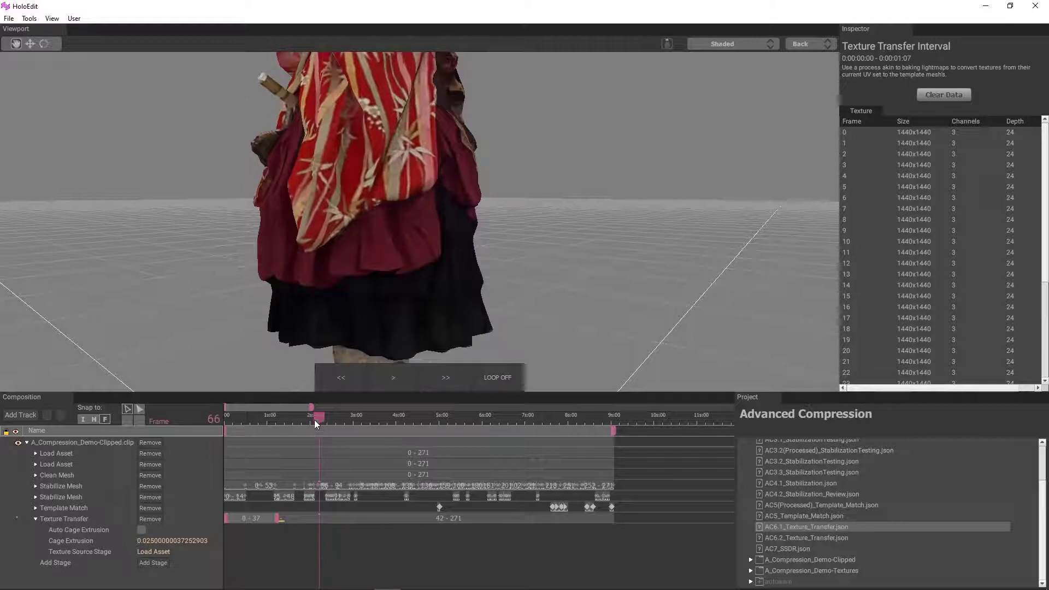
scroll(325, 332, up, 3)
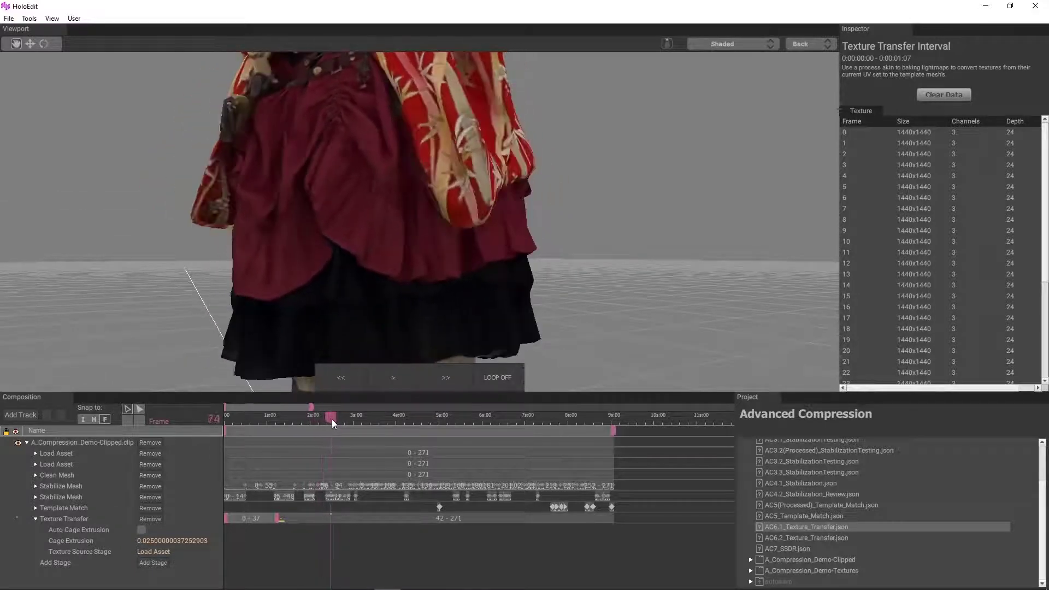
drag(306, 328, 292, 307)
scroll(274, 190, up, 3)
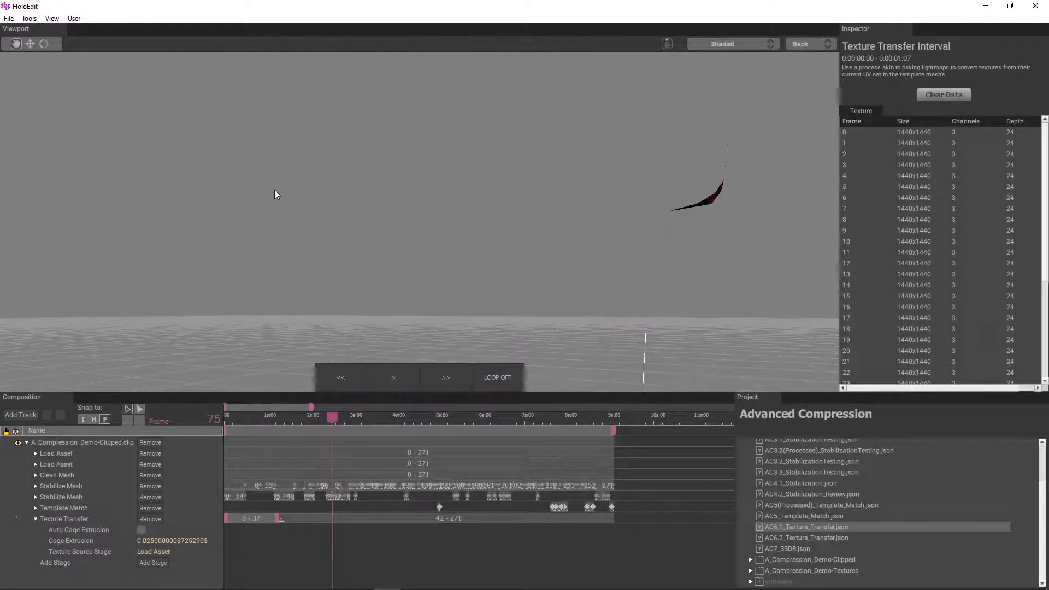
scroll(265, 190, down, 2)
drag(244, 200, 253, 239)
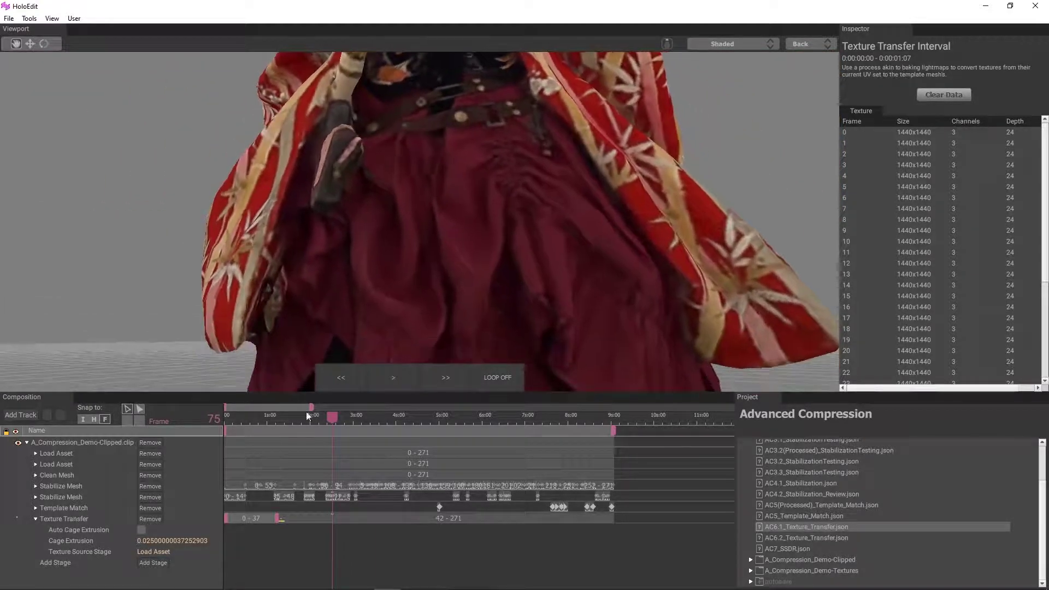
drag(334, 419, 332, 422)
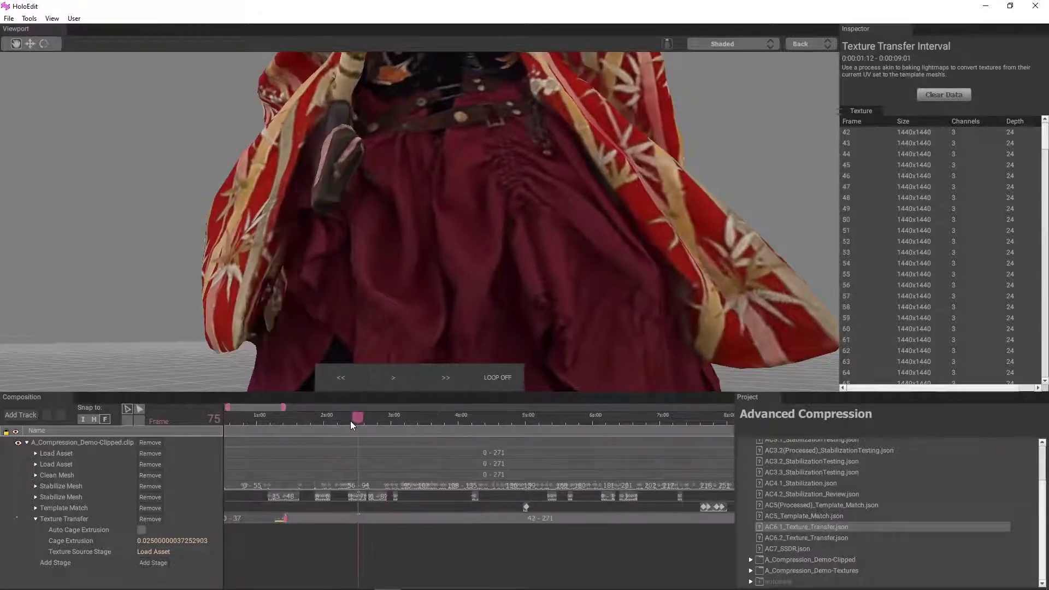
Trim the start of the 42–271 Texture Transfer interval to frame 77.
drag(287, 518, 355, 519)
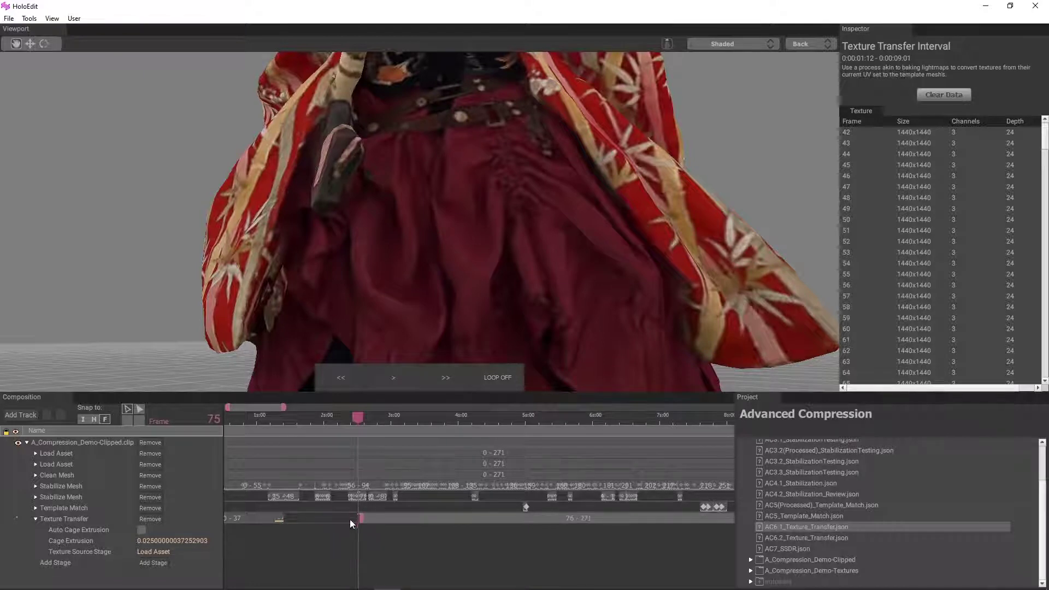
scroll(339, 535, up, 4)
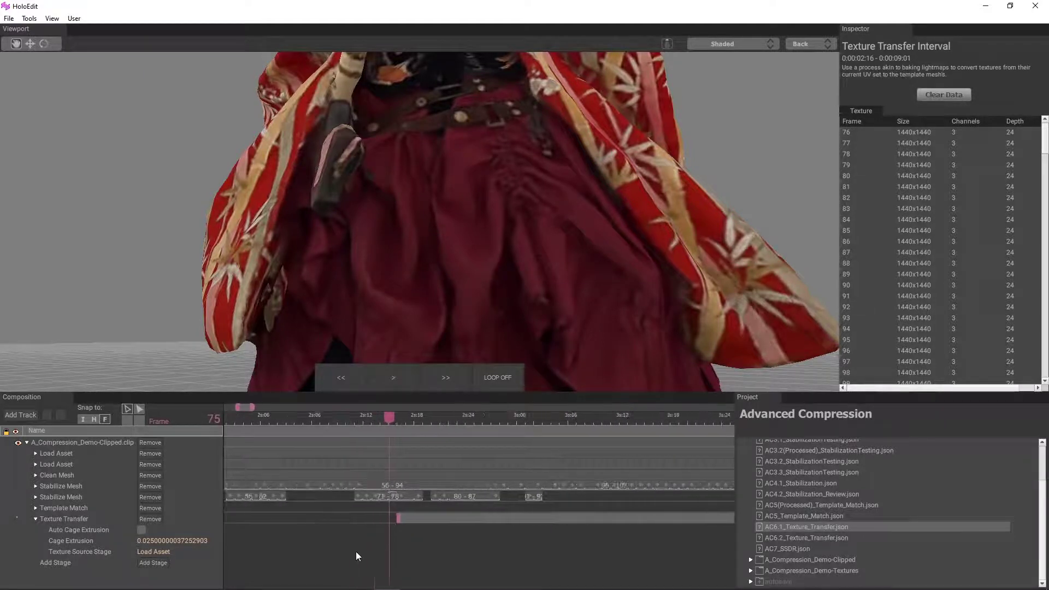
middle_drag(356, 552, 397, 546)
scroll(441, 521, down, 4)
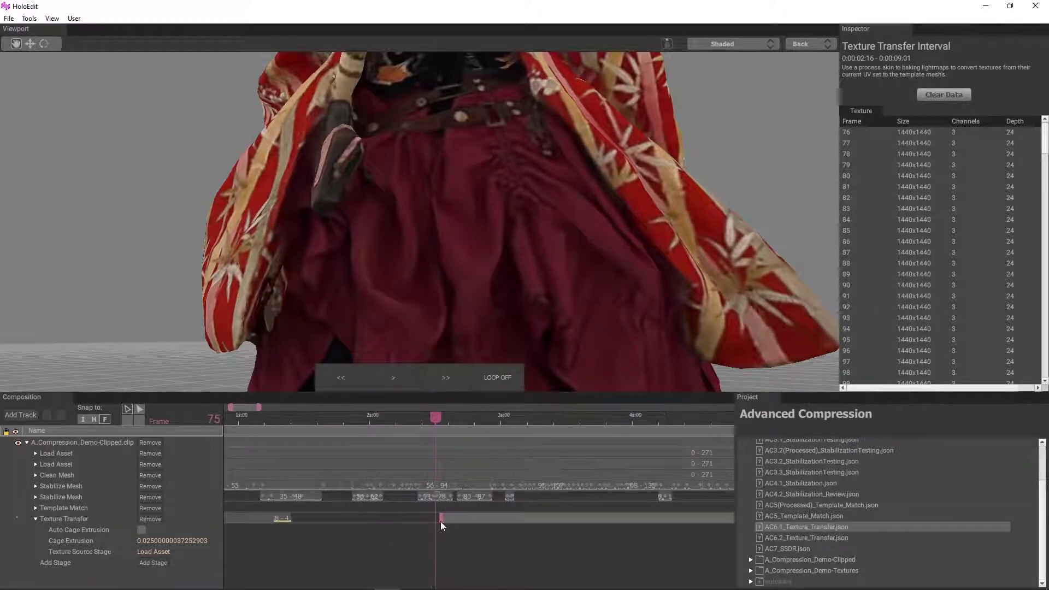
scroll(304, 516, down, 4)
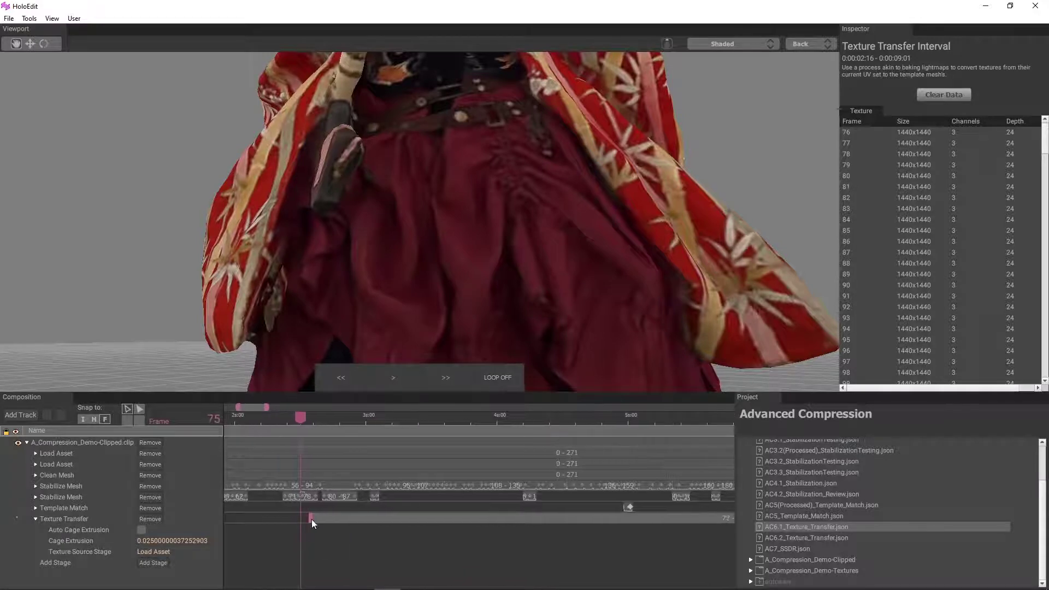
scroll(310, 522, up, 4)
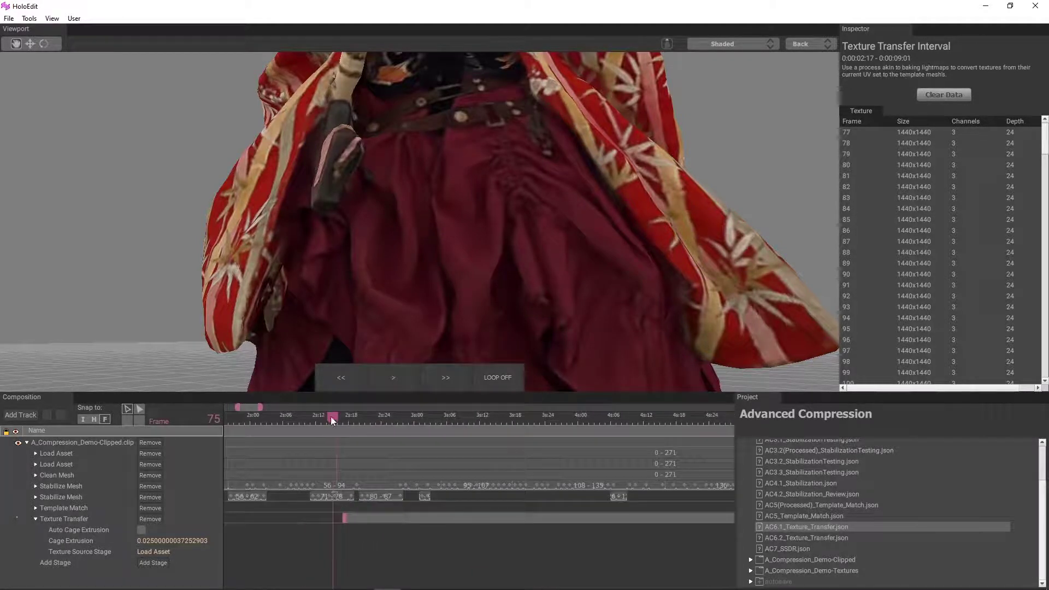
Add Texture Transfer intervals for frames 75–76 and frames 42–74 in the emptied range.
drag(332, 419, 340, 418)
right_click(339, 518)
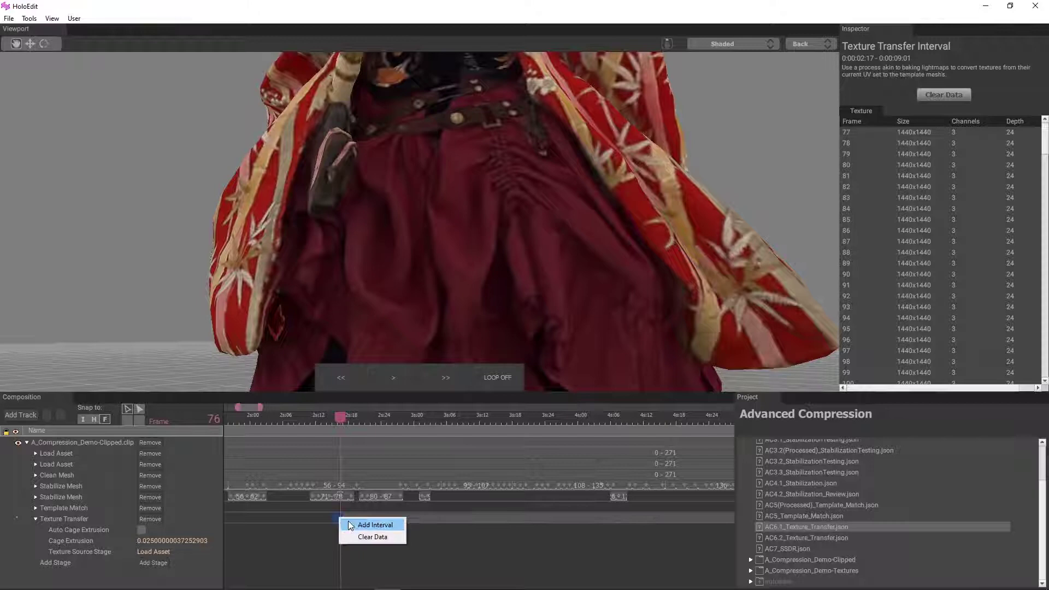
click(350, 526)
scroll(302, 516, left, 2)
drag(299, 528, 447, 532)
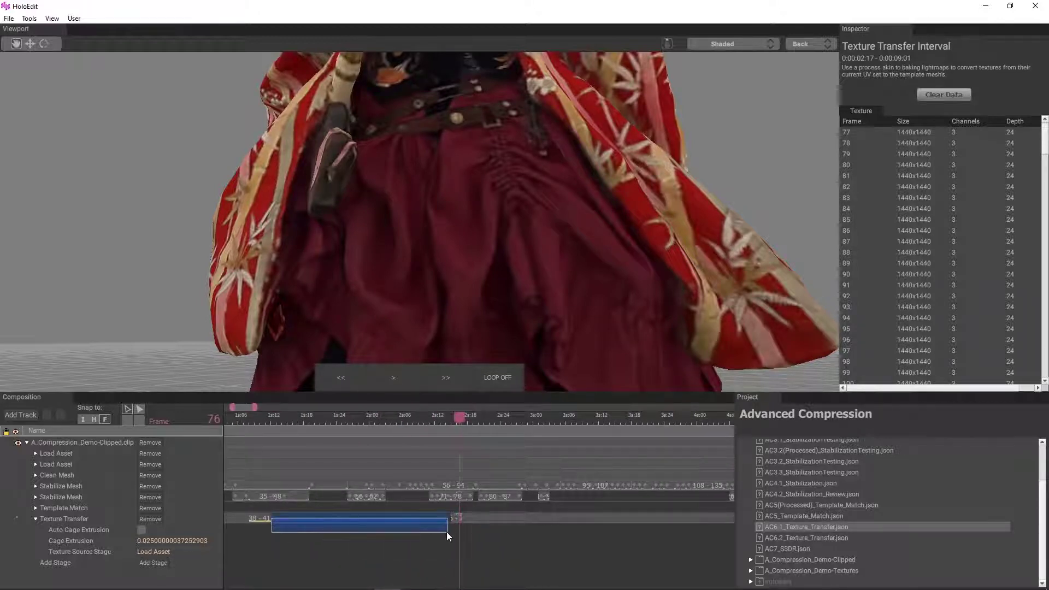
right_click(449, 520)
click(472, 527)
Enable Auto Cage Extrusion for the Texture Transfer interval covering frames 75–76.
scroll(438, 524, up, 3)
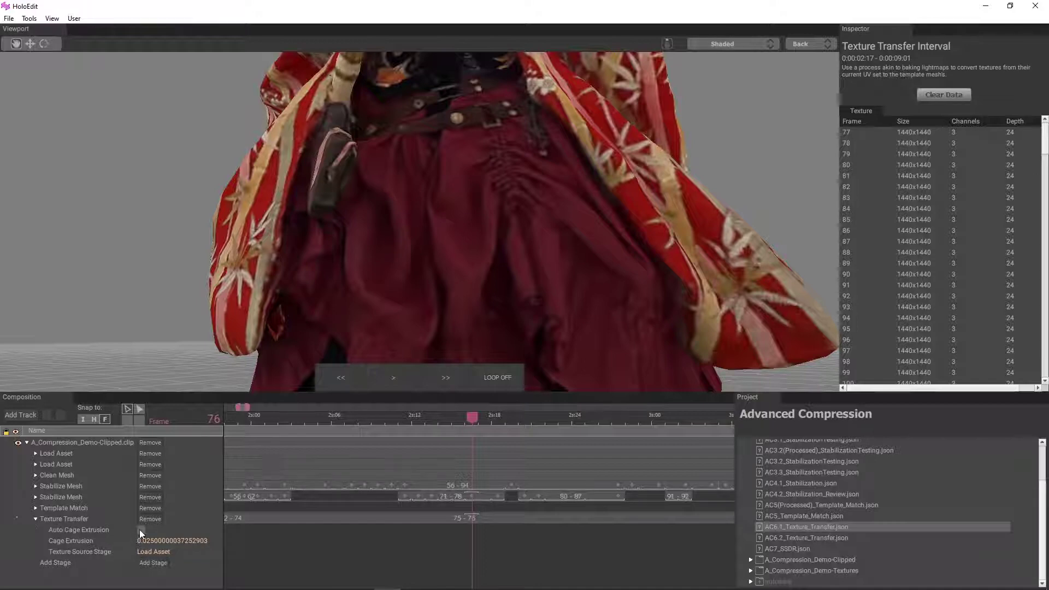
scroll(415, 529, down, 5)
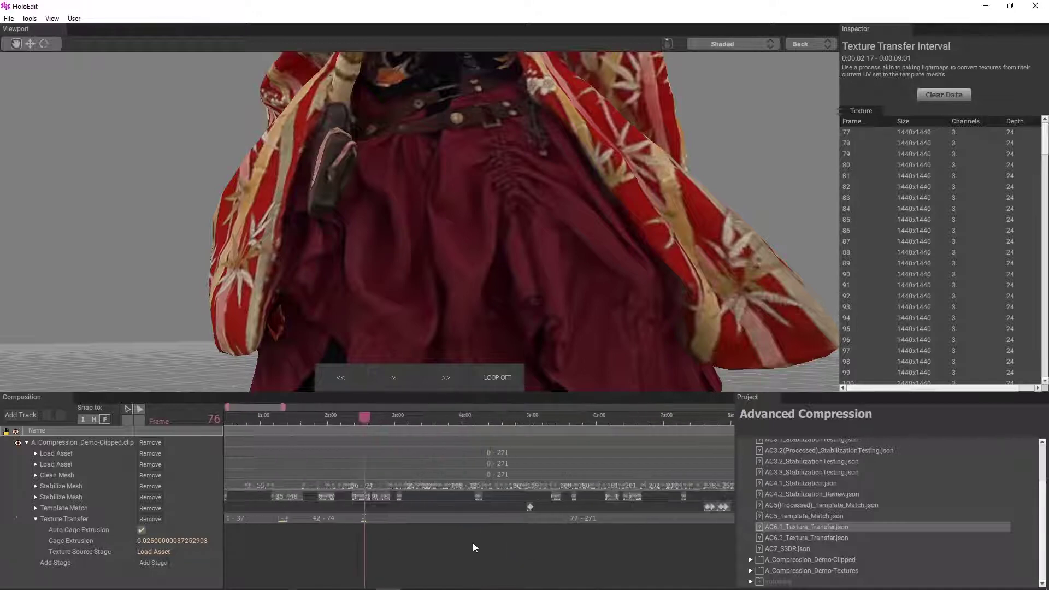
scroll(451, 188, down, 5)
Scrub forward to frame 122 and back to frame 83, examining the skirt and legs from several angles for texture artifacts.
drag(324, 417, 404, 422)
drag(438, 303, 514, 273)
drag(403, 421, 375, 422)
drag(373, 313, 448, 313)
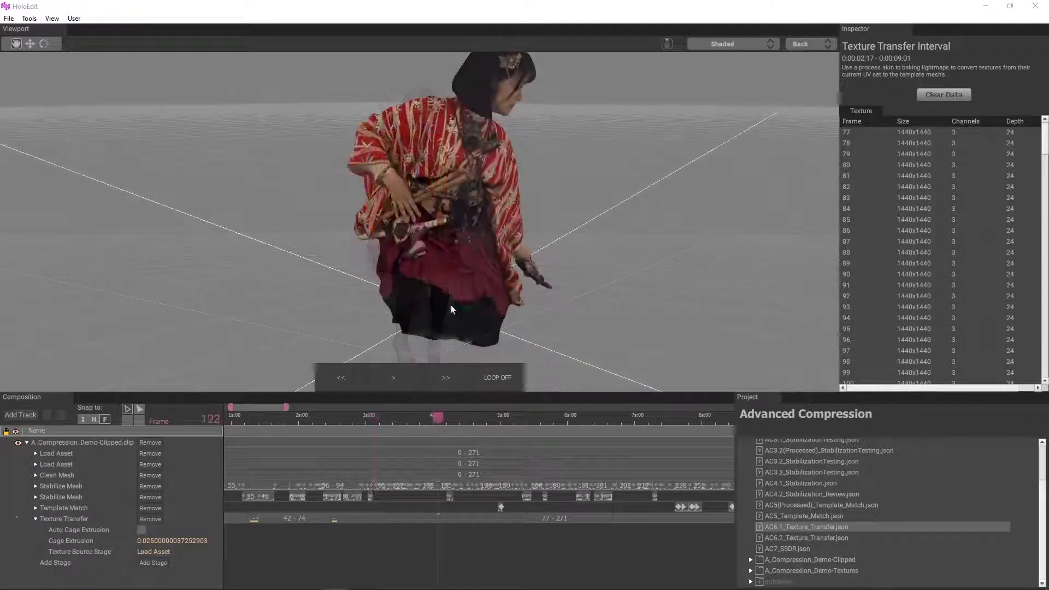
drag(452, 381, 476, 302)
drag(438, 419, 356, 424)
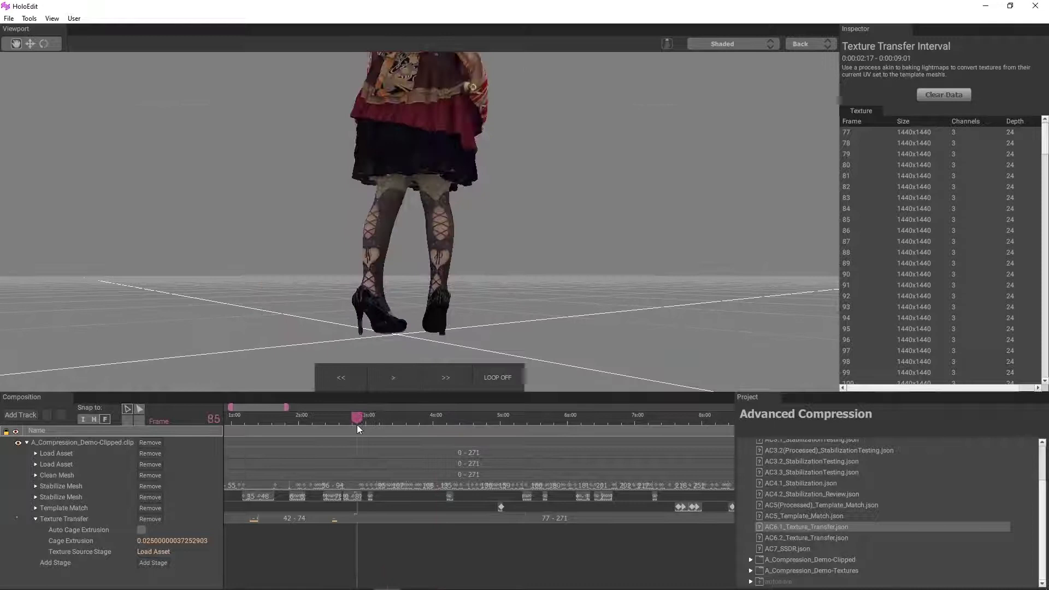
drag(369, 191, 398, 230)
drag(363, 420, 350, 420)
scroll(384, 234, up, 3)
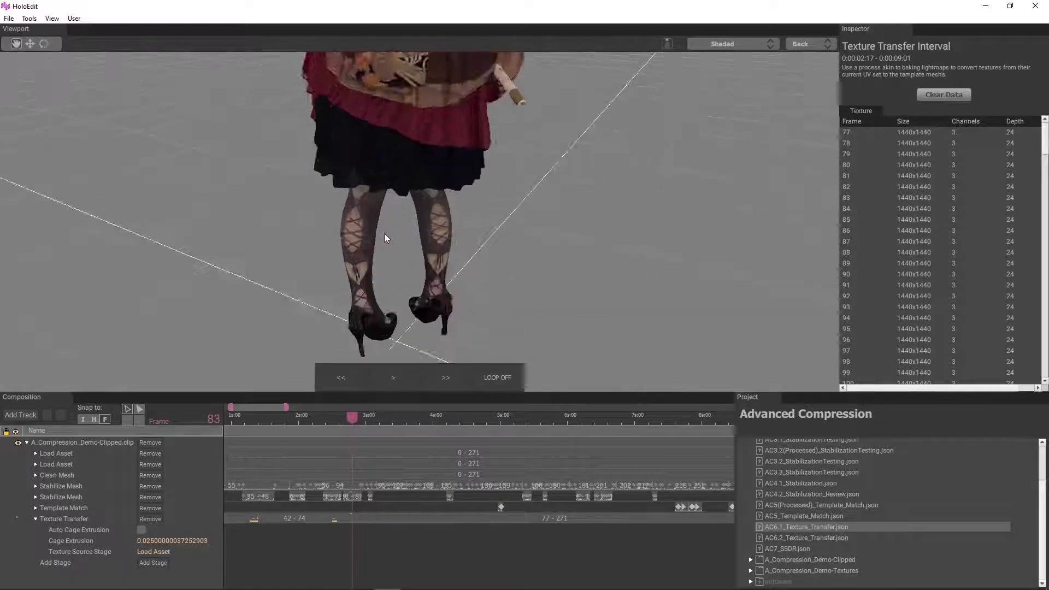
drag(385, 233, 403, 249)
scroll(403, 250, up, 3)
scroll(325, 508, up, 3)
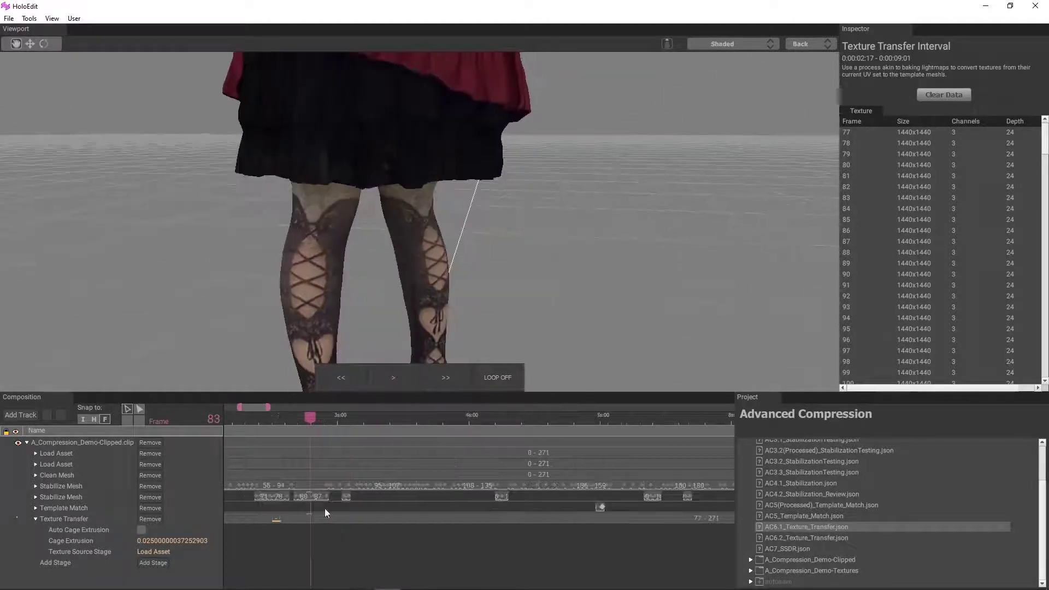
Trim the start of the 77–271 Texture Transfer interval to frame 84 and add an interval for frame 83 alone.
click(353, 515)
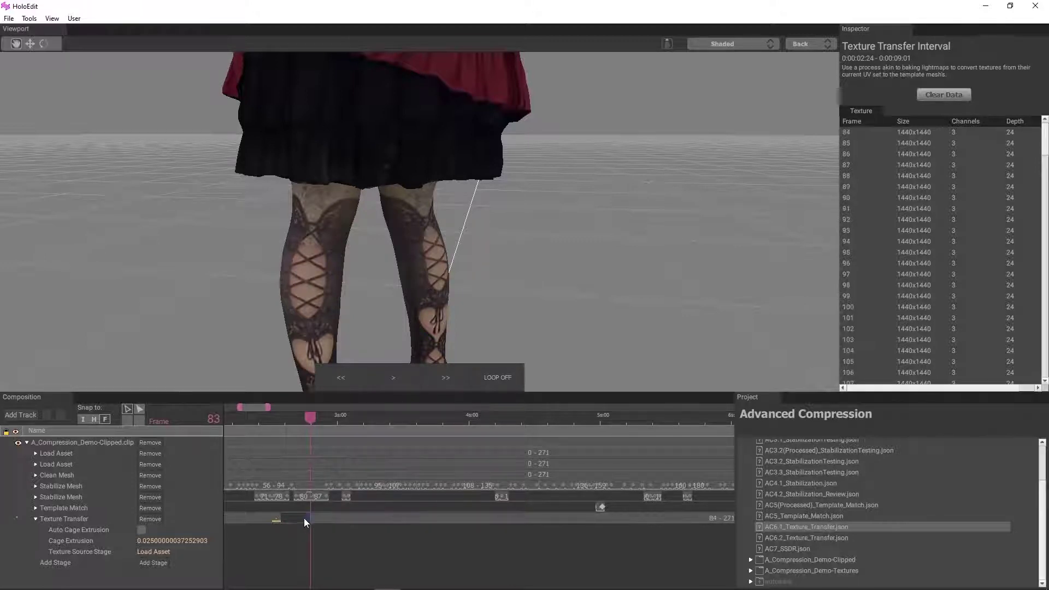
right_click(304, 519)
click(314, 526)
scroll(294, 530, up, 6)
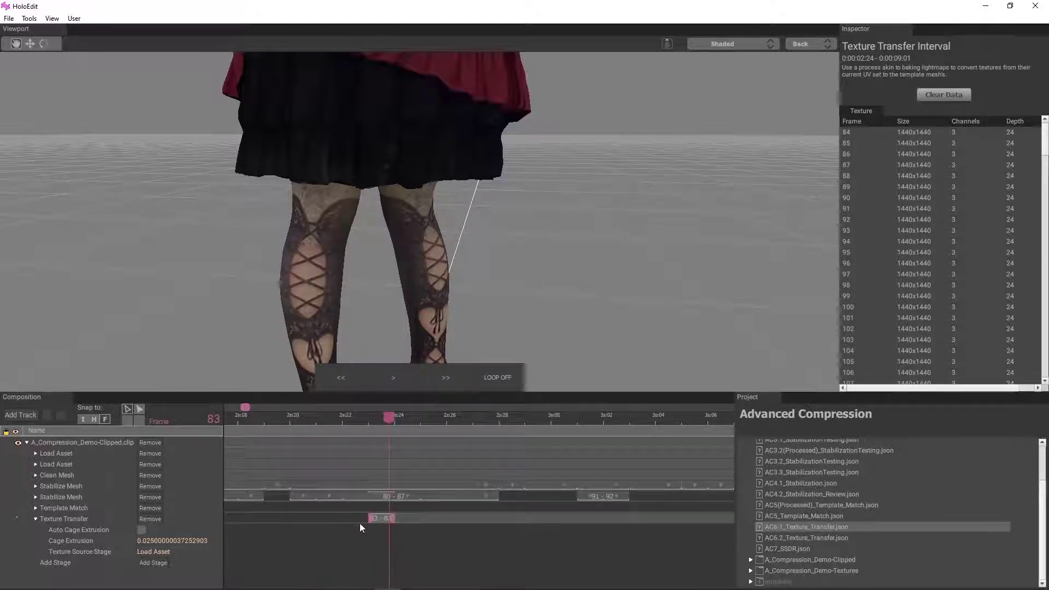
Set Cage Extrusion to 0.035 for the frame 83 interval and add a Texture Transfer interval covering frames 77–82.
double_click(192, 541)
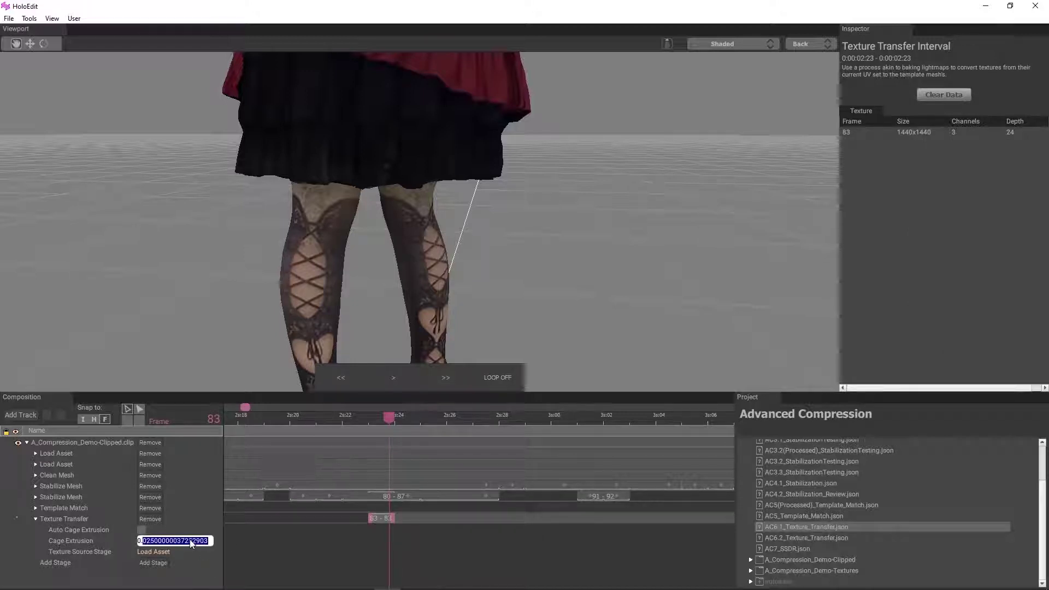
text(0.035)
key(Return)
scroll(306, 522, down, 3)
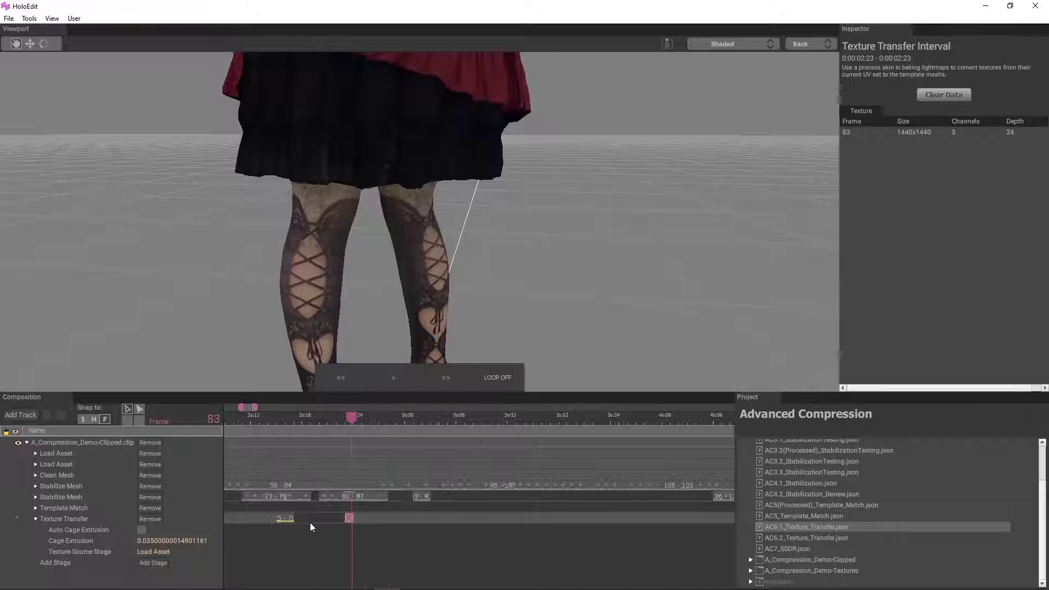
drag(323, 517, 343, 523)
Scrub from frame 83 to frame 111 and examine the whole figure from several angles for texture artifacts.
scroll(403, 246, down, 5)
drag(400, 232, 383, 240)
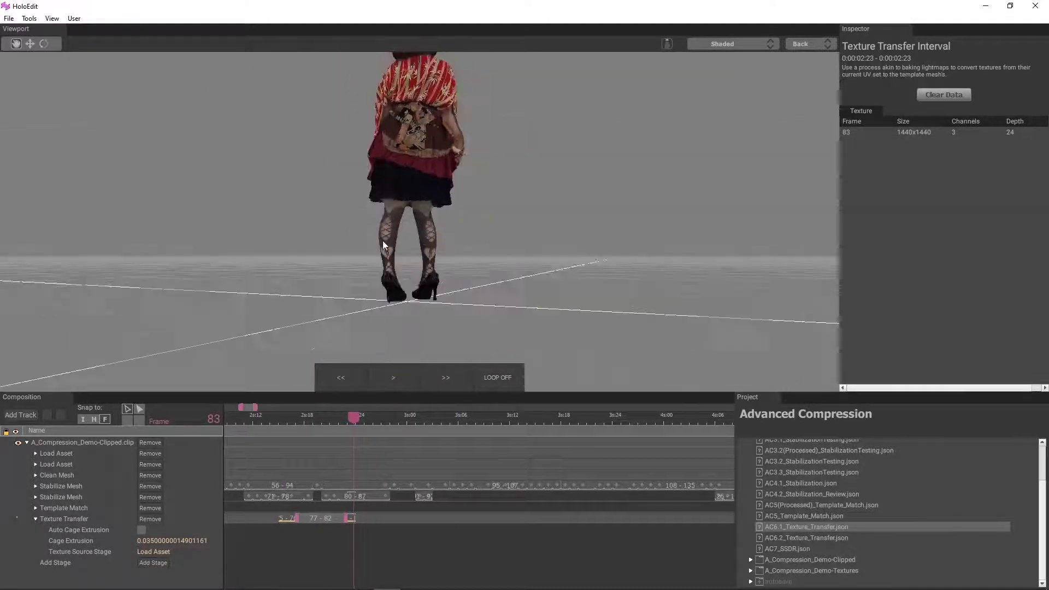
middle_drag(382, 241, 402, 237)
drag(402, 237, 394, 241)
drag(353, 418, 499, 430)
middle_drag(286, 238, 451, 242)
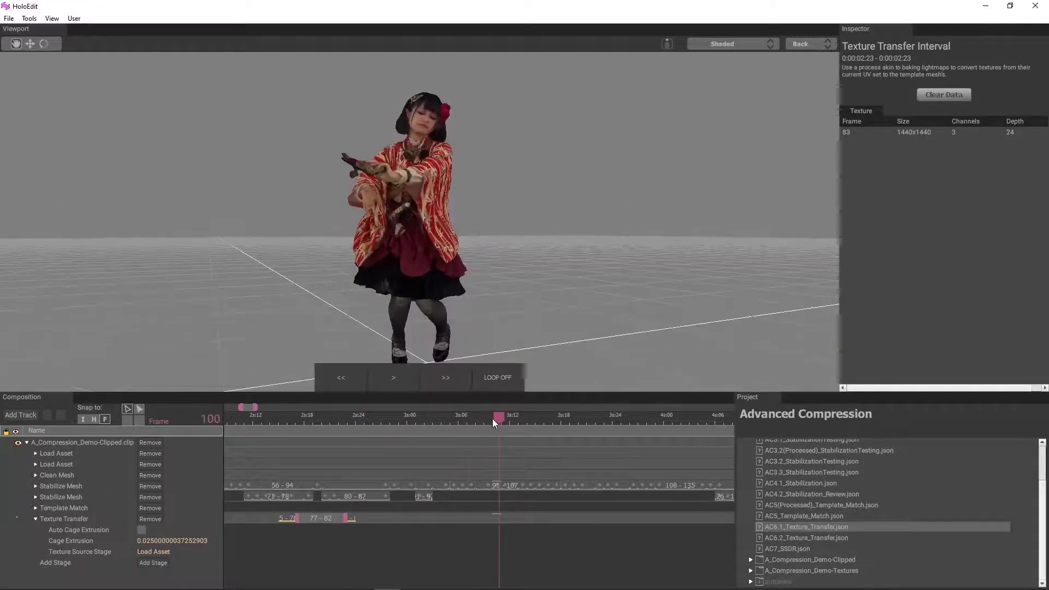
drag(497, 418, 566, 429)
middle_drag(566, 320, 456, 324)
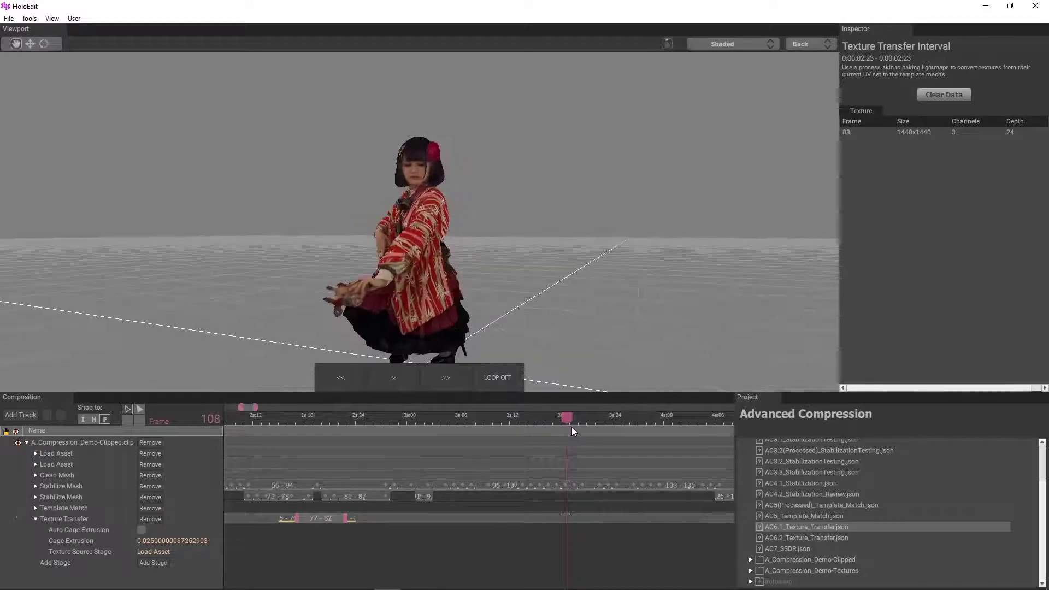
drag(562, 417, 592, 420)
scroll(436, 306, down, 2)
middle_drag(484, 326, 434, 262)
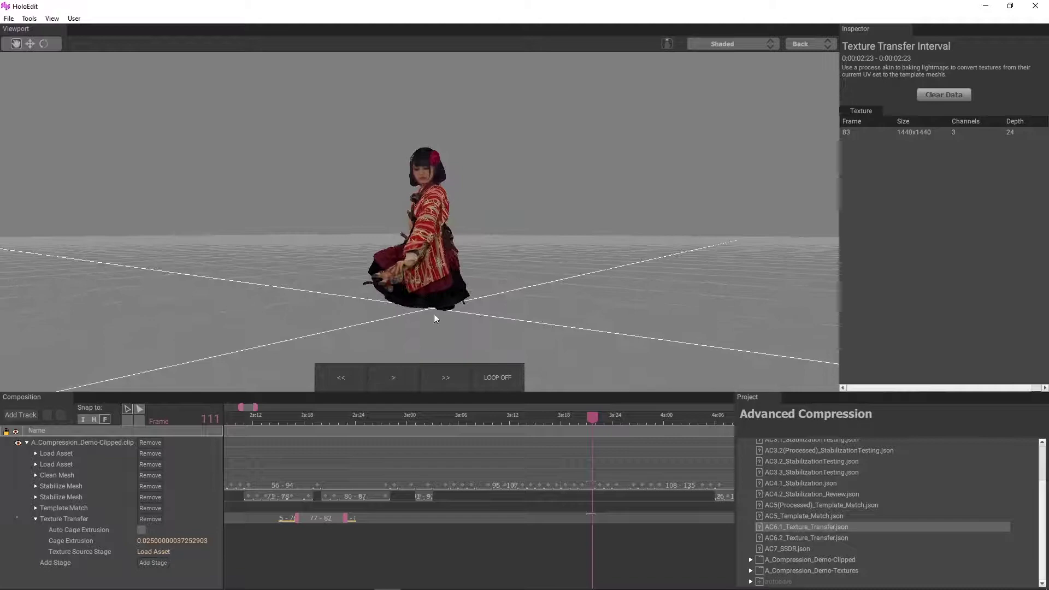
Trim the start of the 84–271 Texture Transfer interval to frame 112 and add an interval for frame 111 alone.
scroll(434, 315, up, 4)
middle_drag(433, 321, 436, 288)
scroll(434, 348, up, 4)
scroll(601, 516, down, 3)
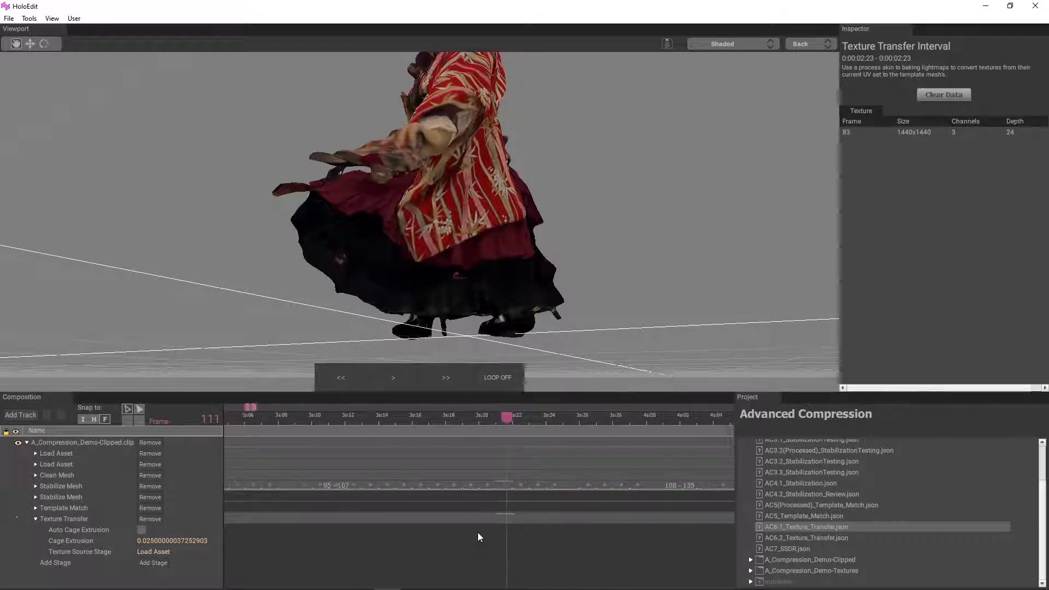
click(338, 518)
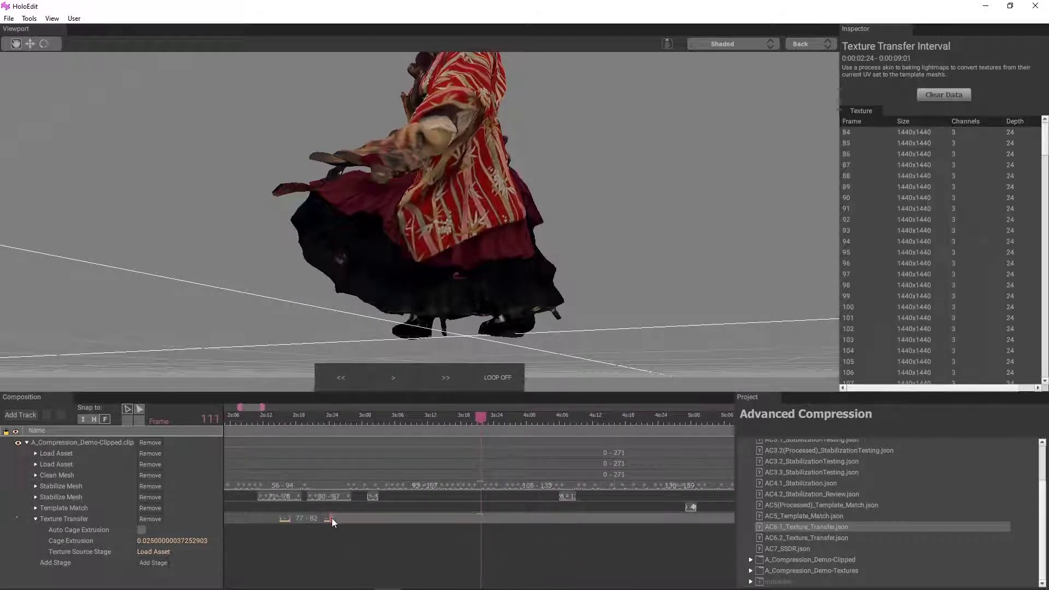
click(480, 519)
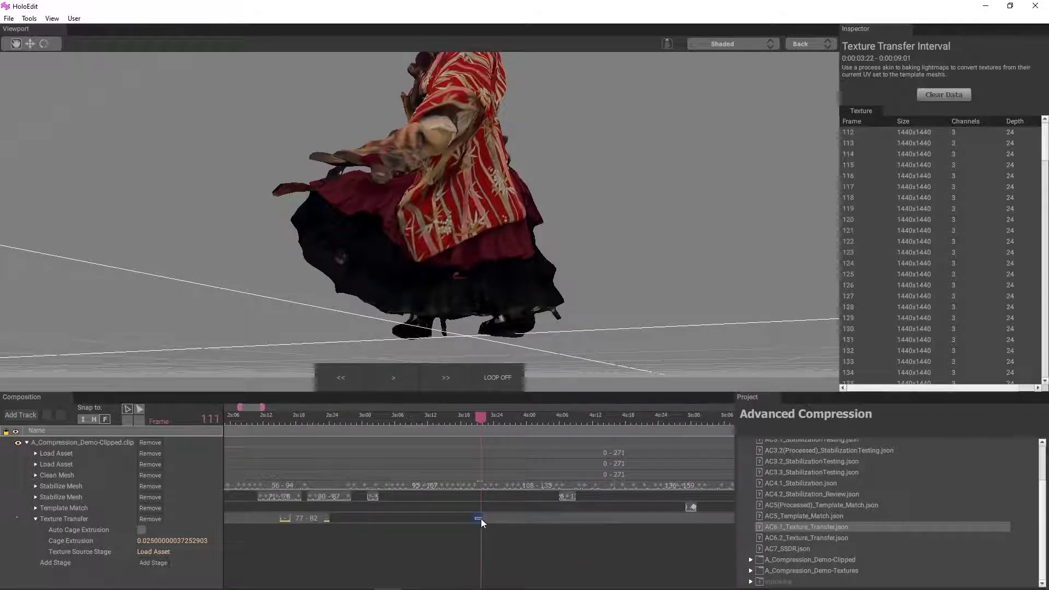
right_click(478, 518)
click(481, 524)
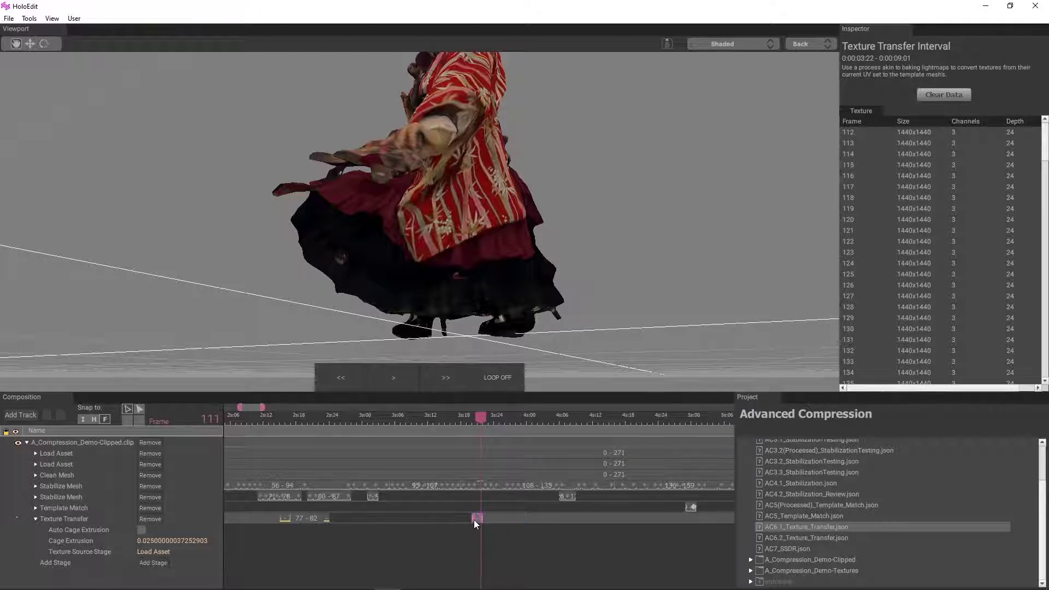
Add a Texture Transfer interval covering frames 84–110.
right_drag(476, 517, 339, 526)
click(351, 526)
scroll(445, 523, up, 5)
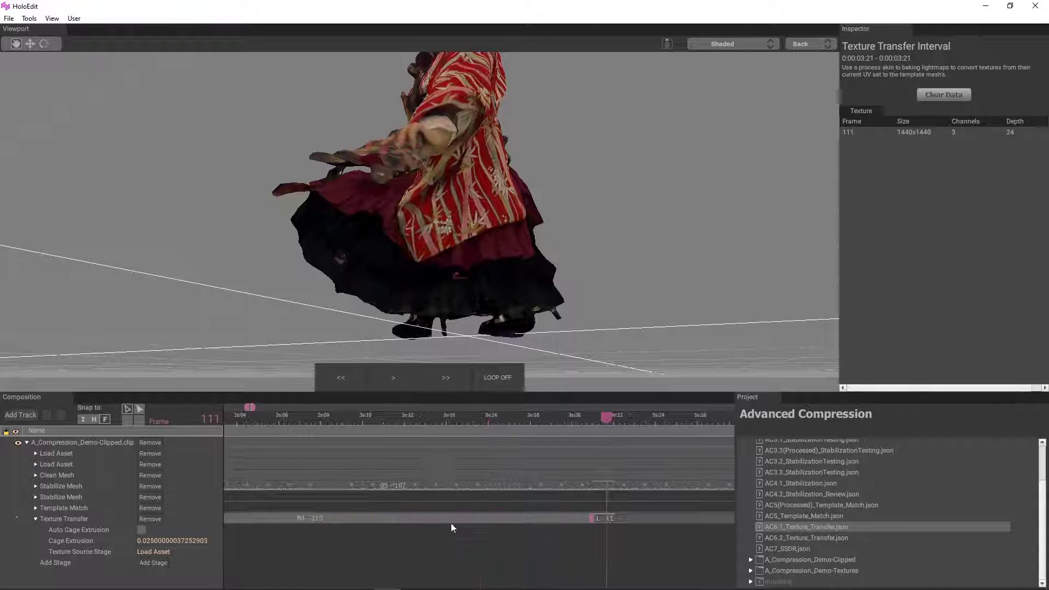
Set Cage Extrusion to 0.035 for the frame 111 Texture Transfer interval and execute it.
middle_drag(545, 545, 455, 536)
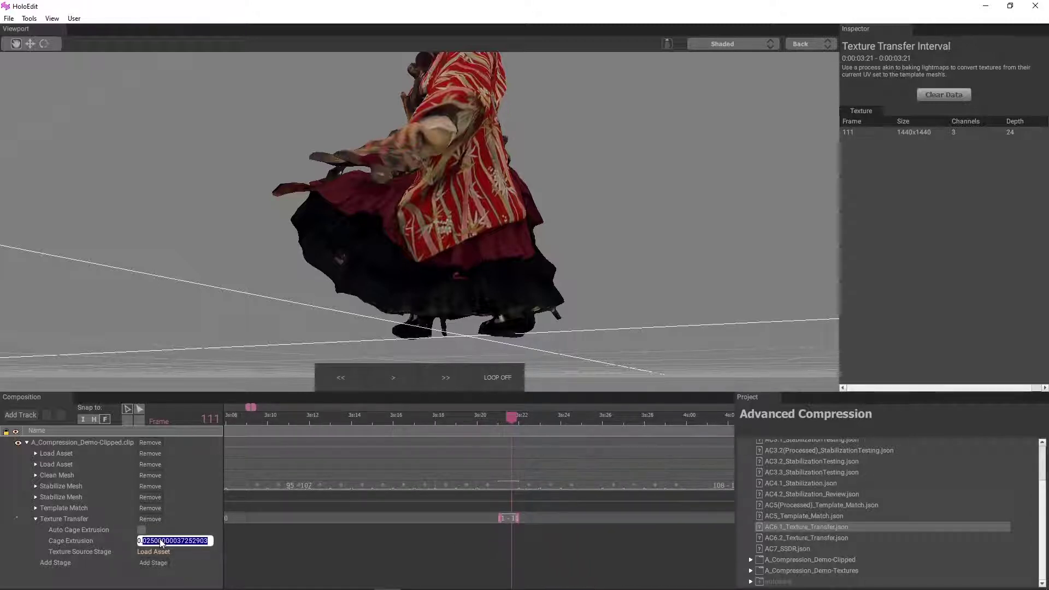
text(035)
key(Return)
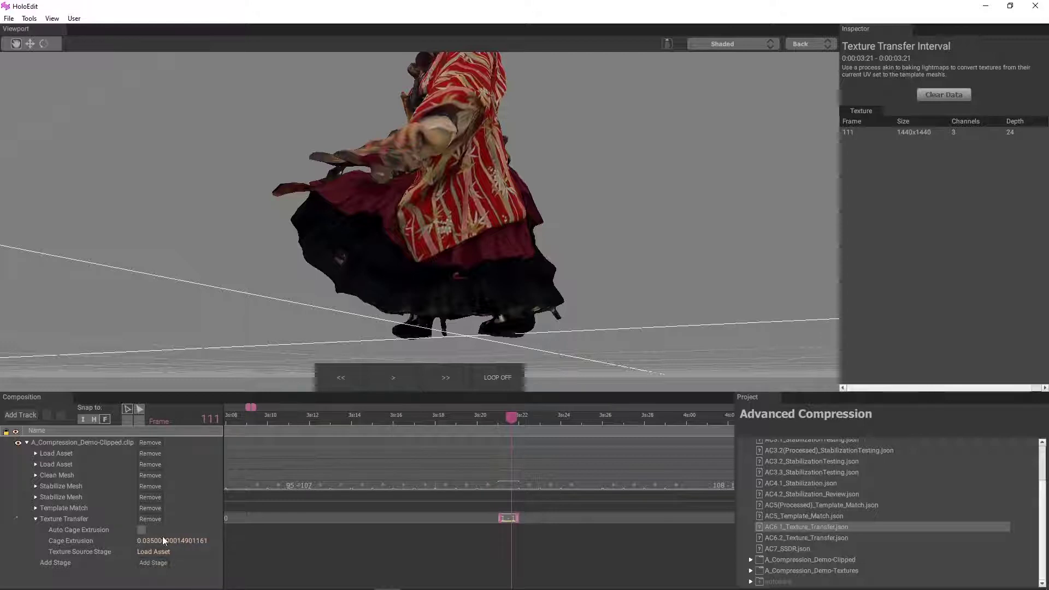
right_click(513, 514)
click(527, 520)
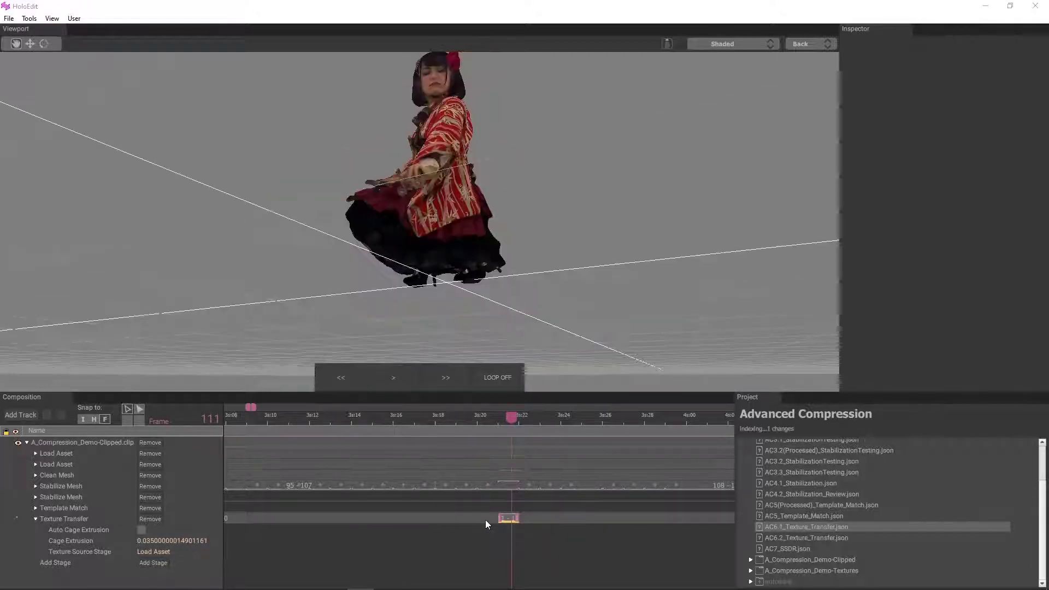
Examine the skirt, head, shoulder and outstretched hand at frame 111 from several angles for texture artifacts.
click(505, 516)
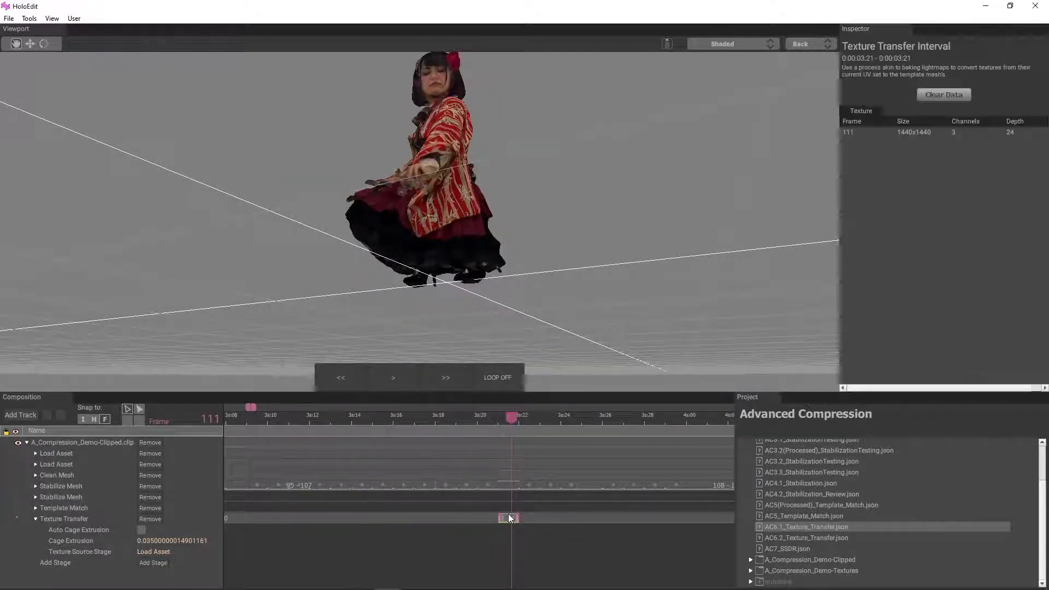
scroll(484, 308, up, 5)
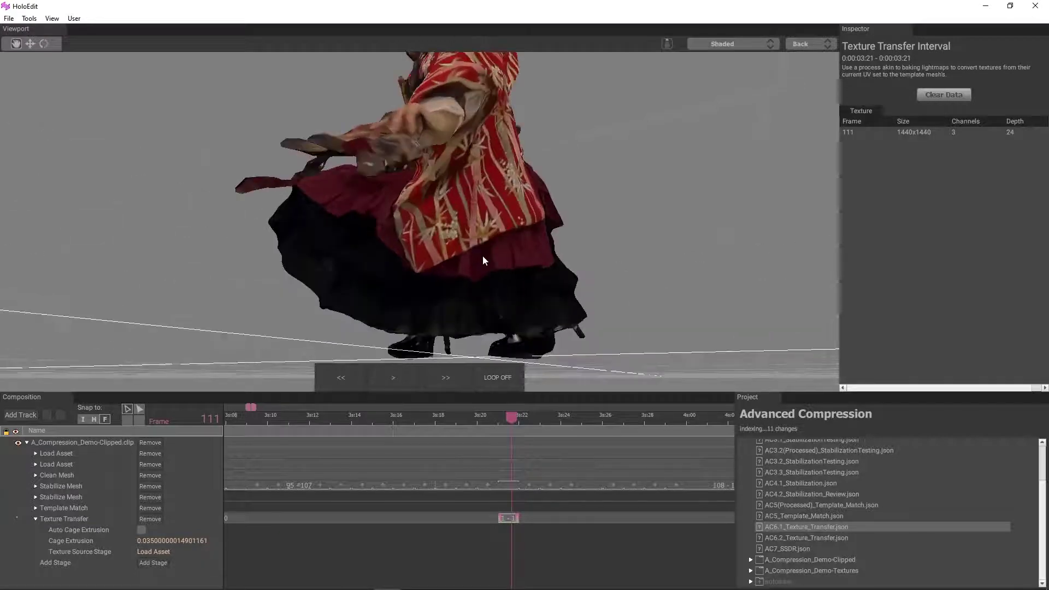
mouse_move(483, 255)
mouse_down()
mouse_move(458, 254)
mouse_move(484, 261)
mouse_up()
drag(441, 190, 458, 168)
middle_drag(458, 169, 461, 222)
drag(460, 227, 402, 245)
scroll(438, 225, up, 5)
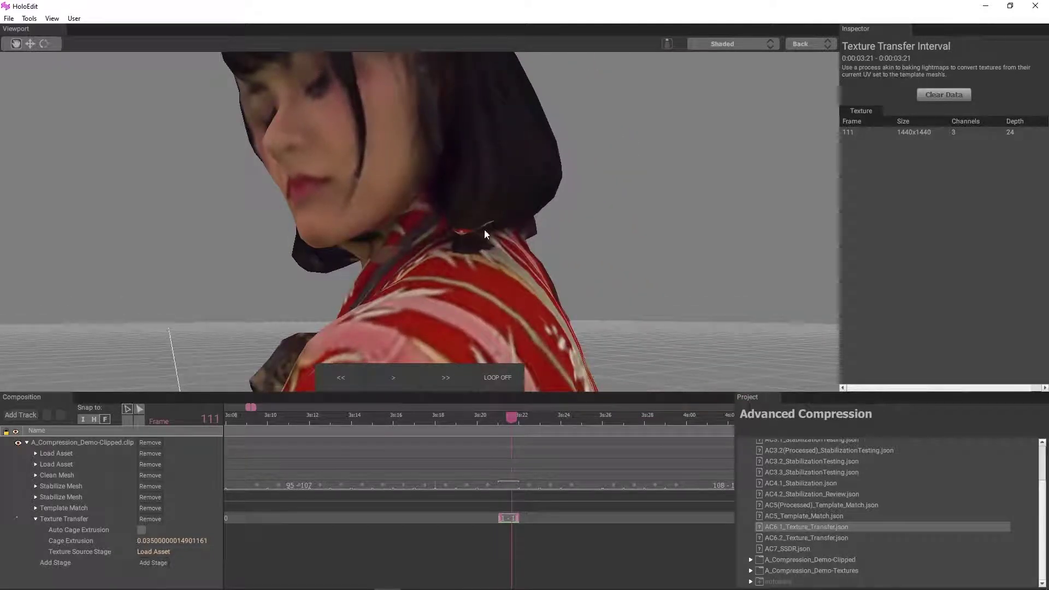
middle_drag(396, 213, 383, 240)
scroll(365, 270, down, 6)
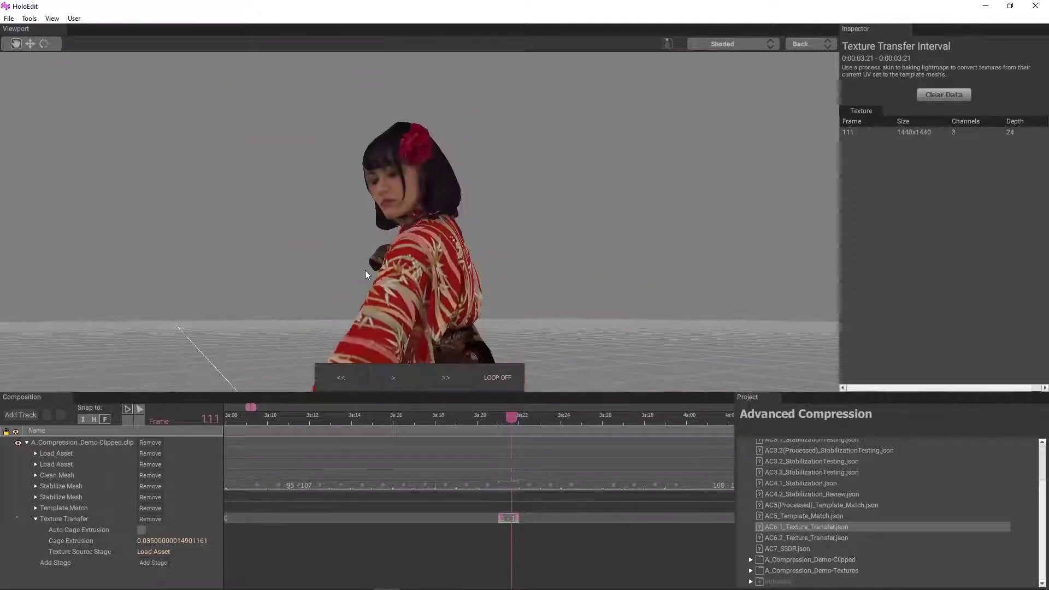
middle_drag(485, 280, 397, 208)
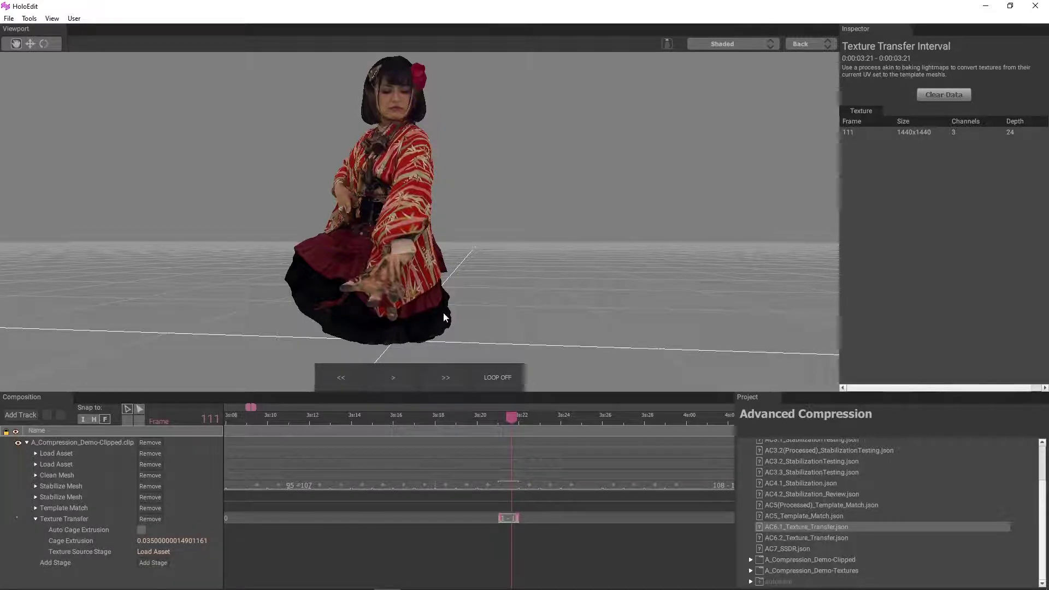
scroll(444, 313, up, 5)
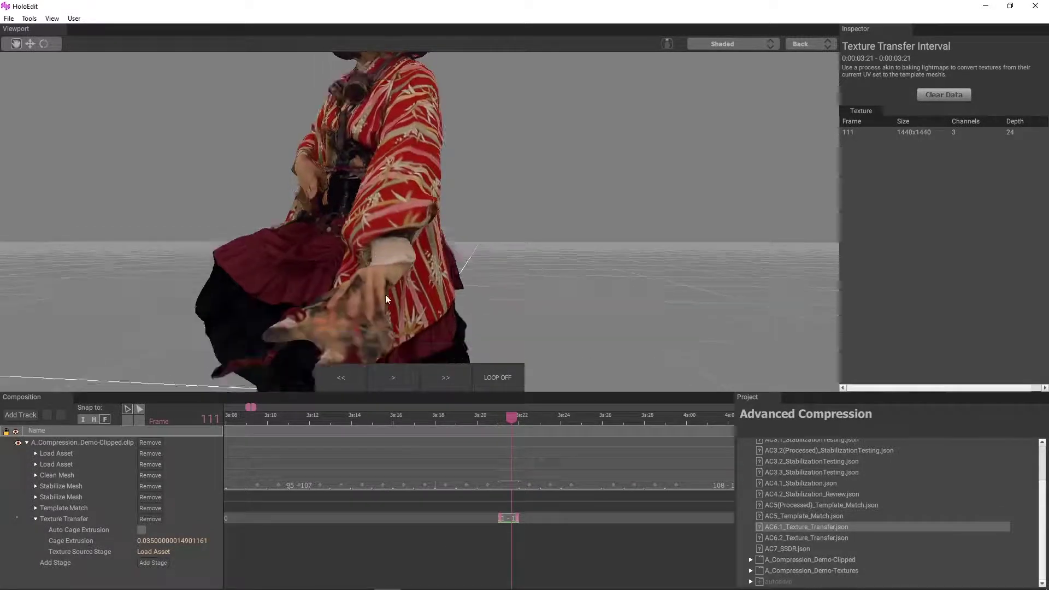
drag(385, 295, 350, 271)
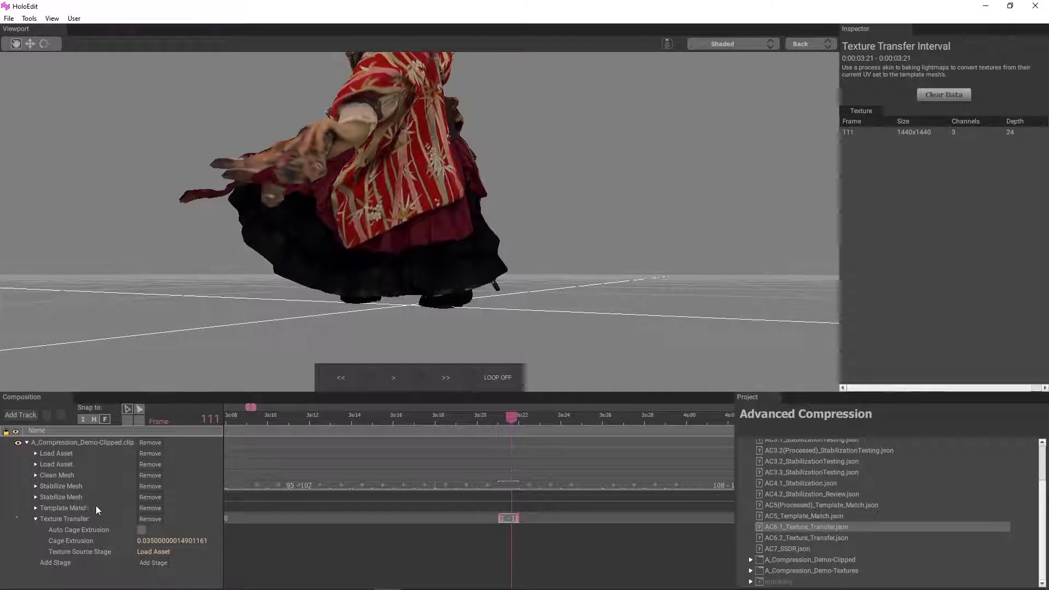
Add a Template Match interval for frame 111 and try to execute it.
click(505, 507)
right_click(515, 507)
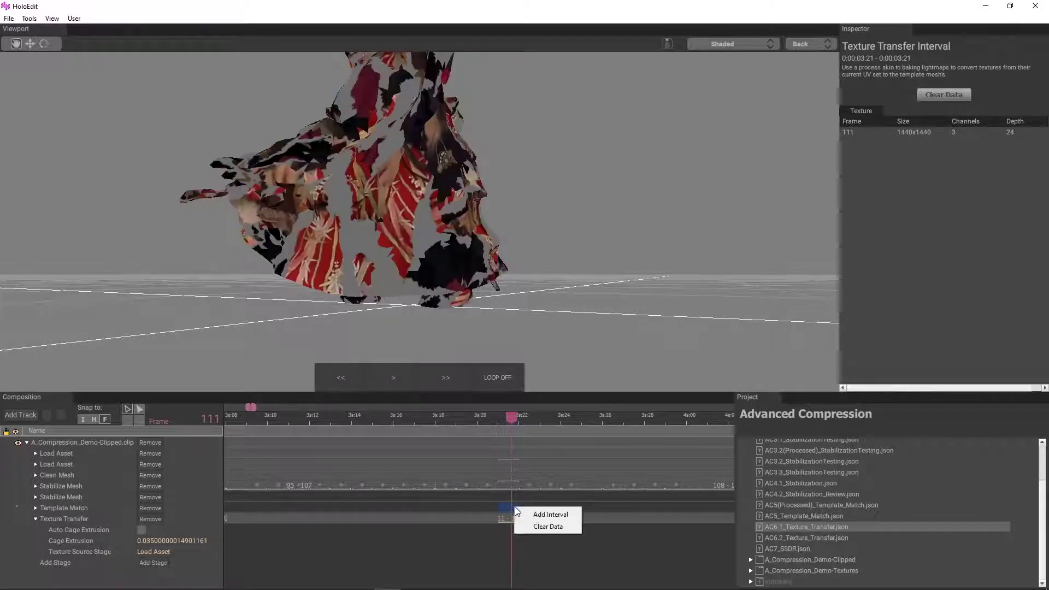
click(550, 515)
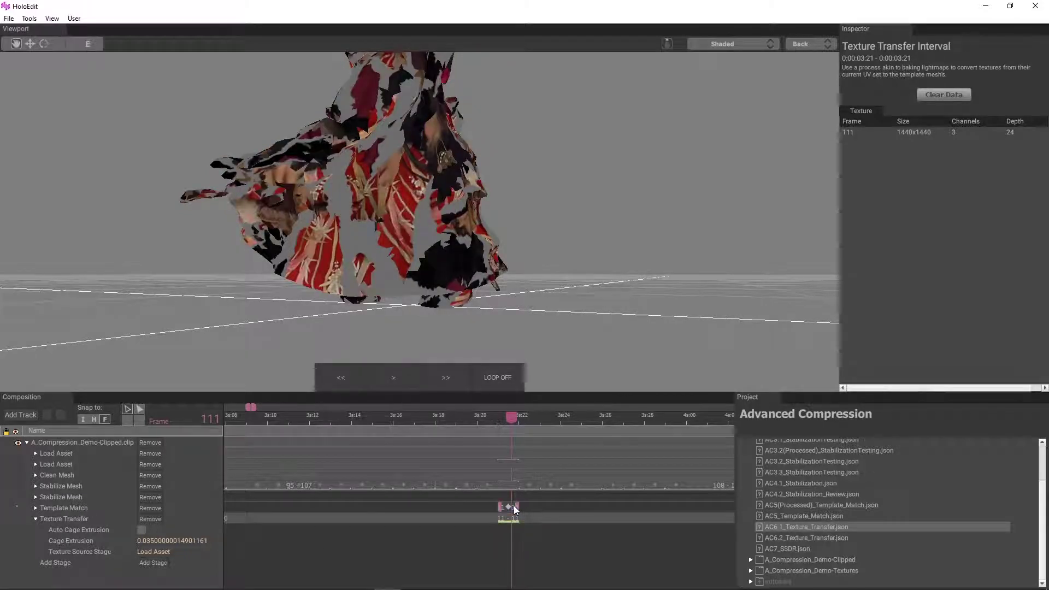
right_click(505, 508)
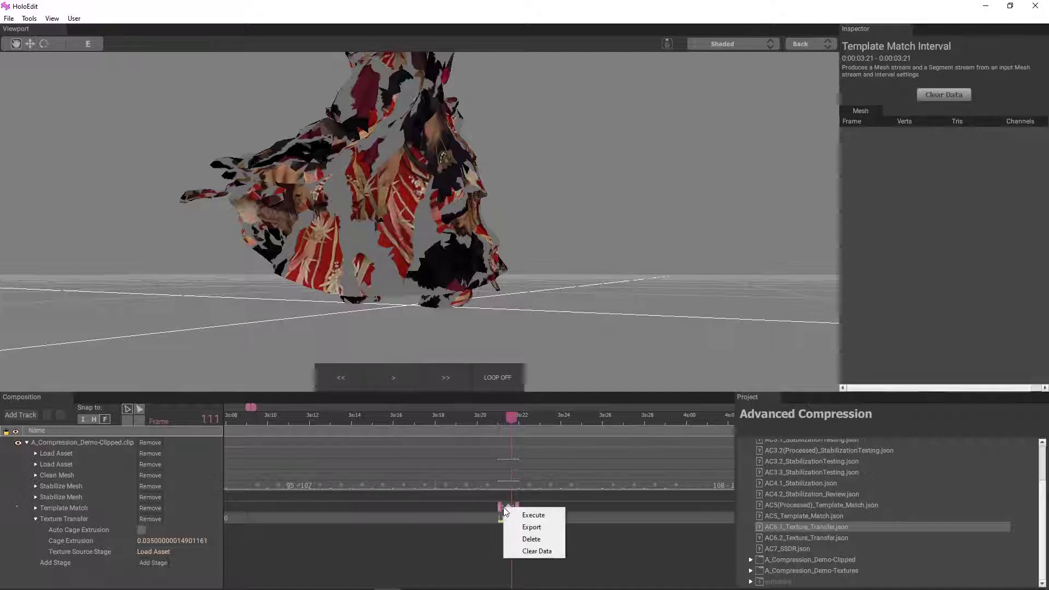
click(544, 515)
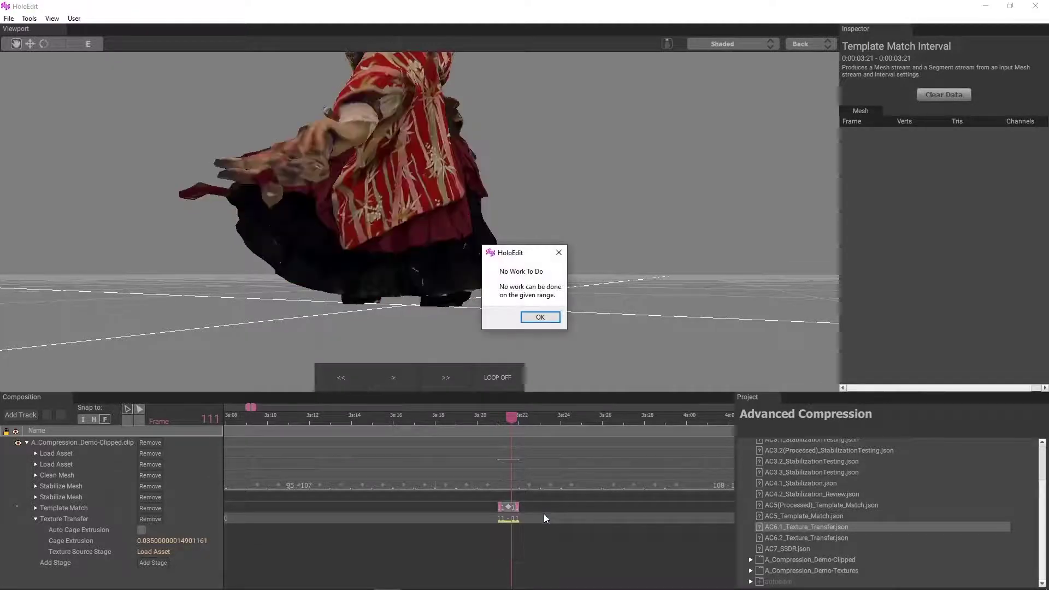
click(539, 317)
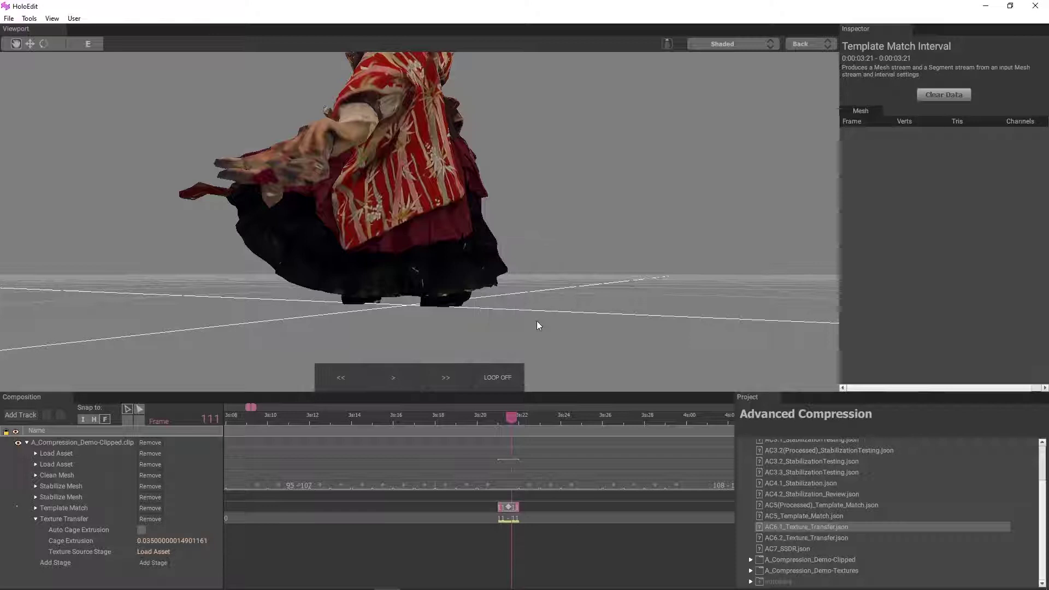
Enable Auto Cage Extrusion for the frame 111 Texture Transfer interval and execute it again.
click(513, 519)
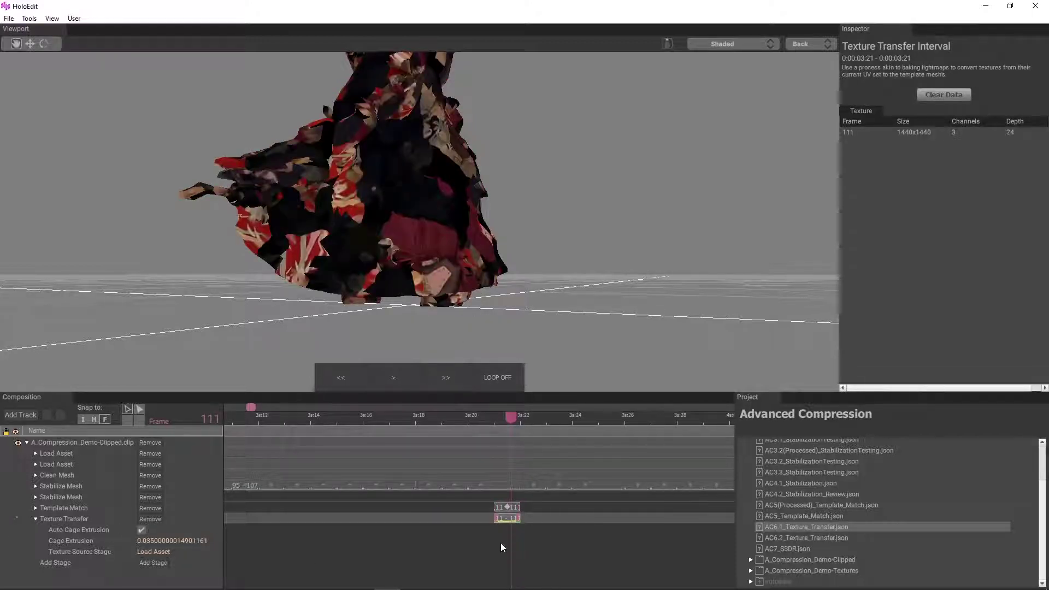
right_click(504, 519)
click(510, 524)
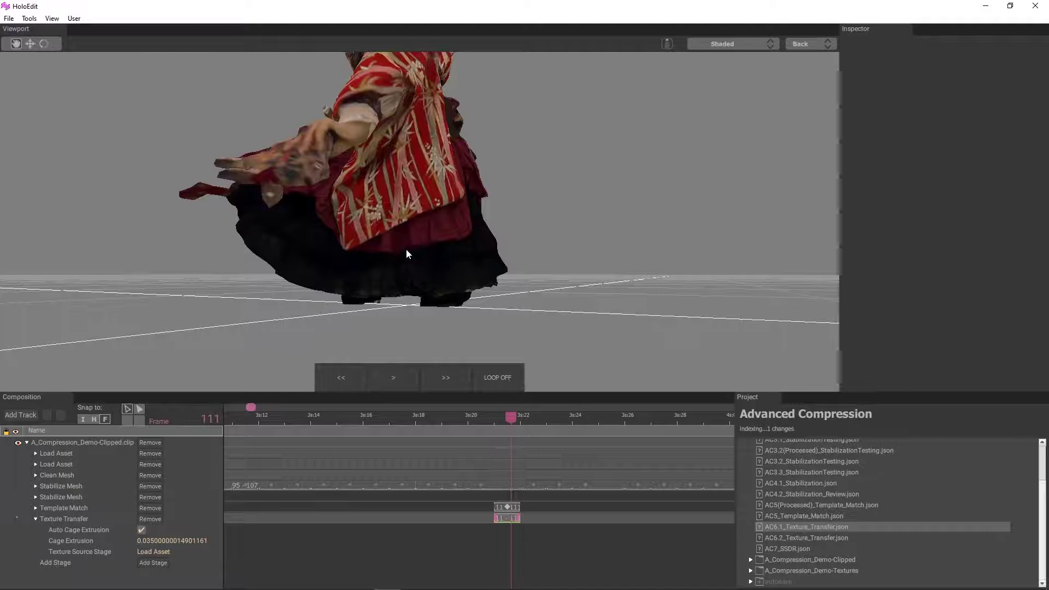
Examine the whole figure at frame 111, then scrub to frame 115 and inspect the skirt from several angles.
scroll(405, 250, down, 2)
drag(335, 275, 418, 278)
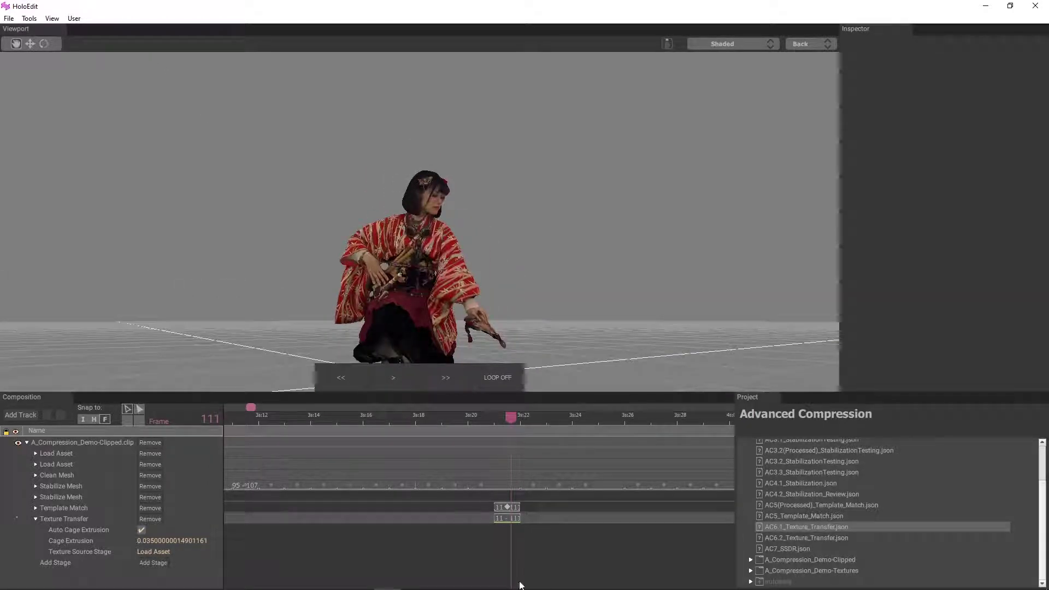
scroll(533, 487, down, 3)
drag(452, 326, 408, 325)
middle_drag(409, 326, 411, 285)
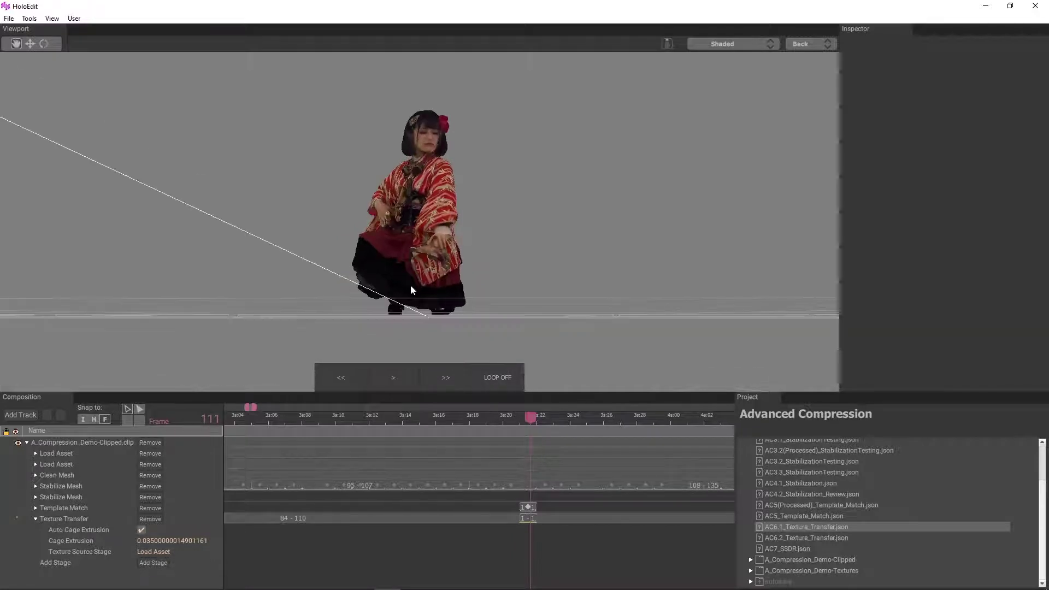
drag(411, 286, 598, 427)
drag(556, 347, 377, 240)
scroll(375, 364, up, 3)
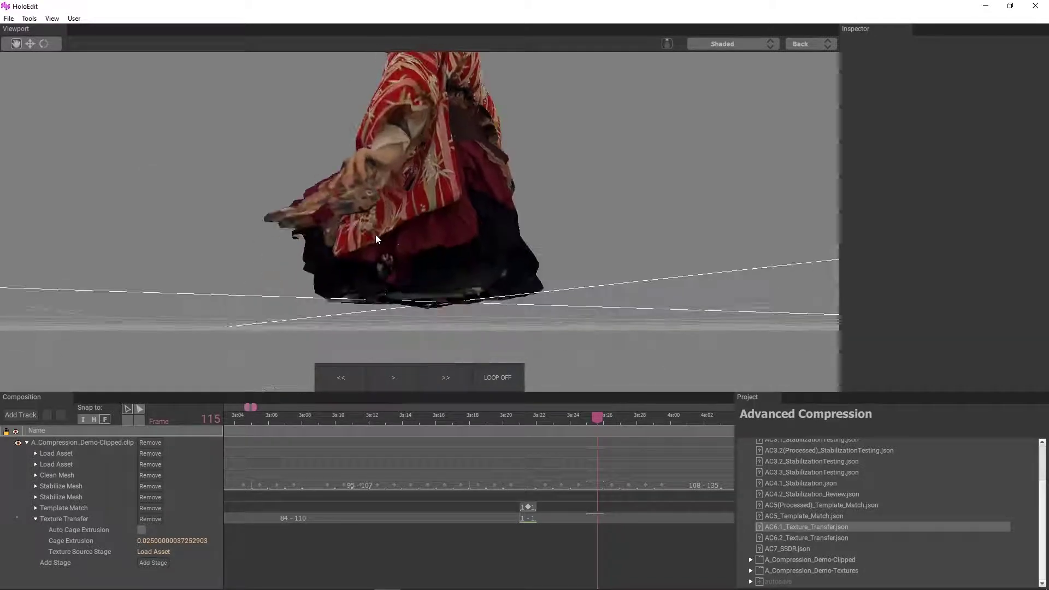
drag(330, 301, 611, 204)
Trim the start of the 112–271 Texture Transfer interval to frame 116 and add intervals for frame 115 and frames 112–114.
click(543, 518)
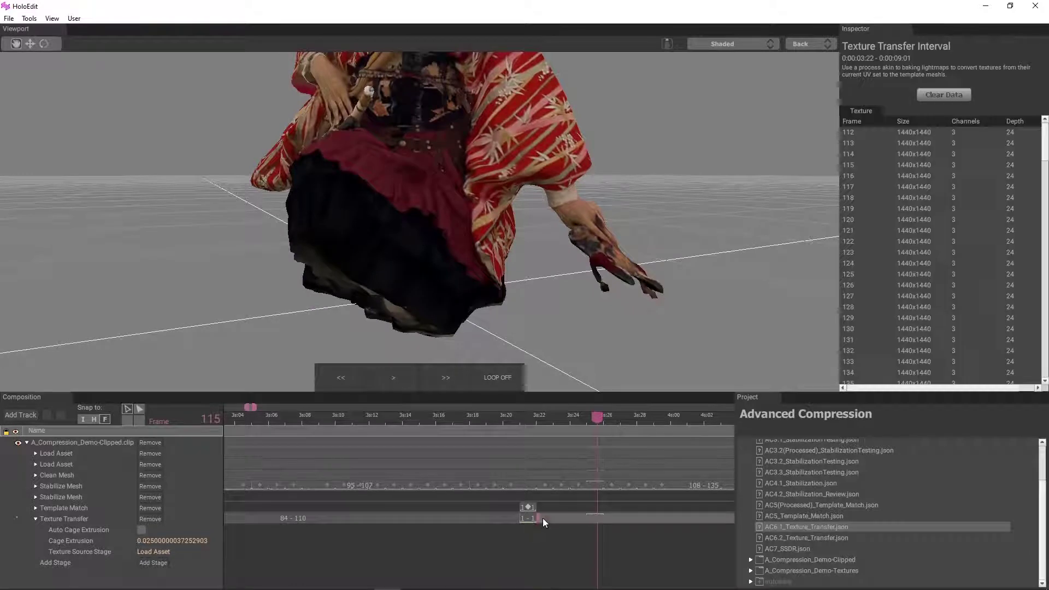
drag(595, 518, 537, 518)
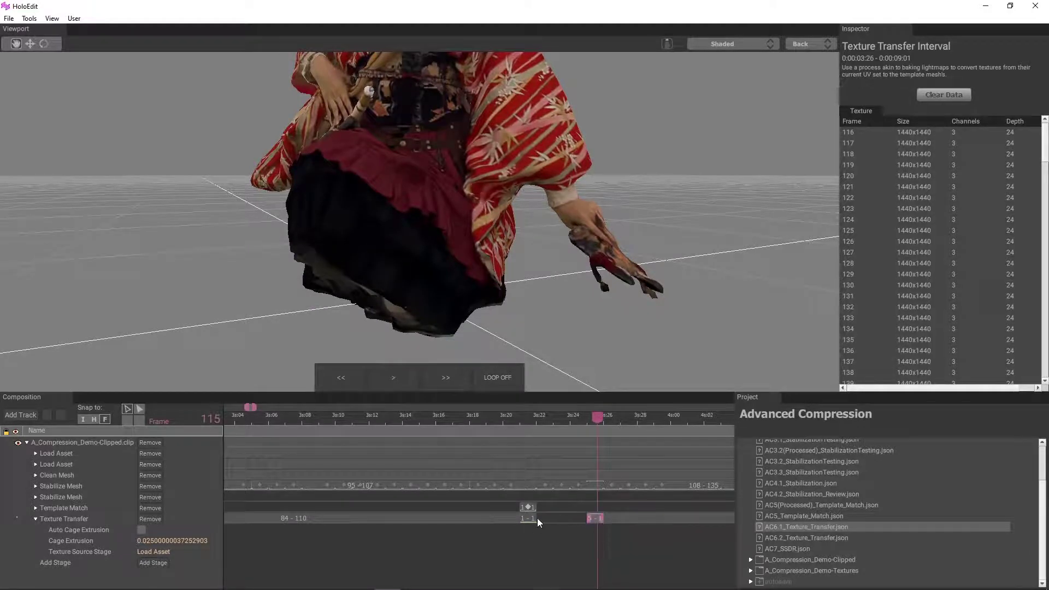
scroll(450, 196, down, 5)
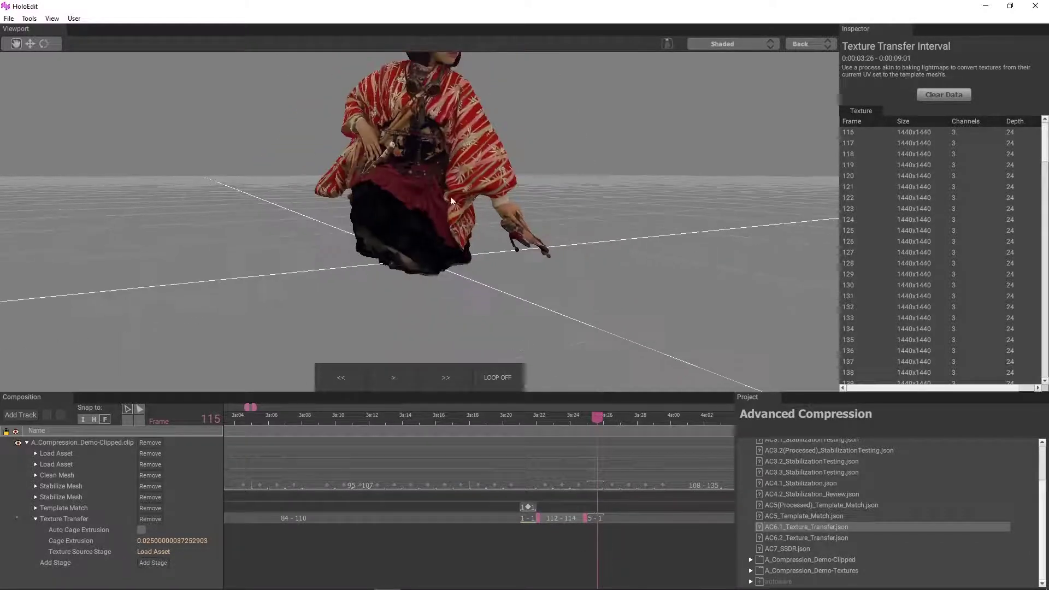
Add a Template Match interval for frame 115 and try to execute it.
drag(450, 195, 399, 252)
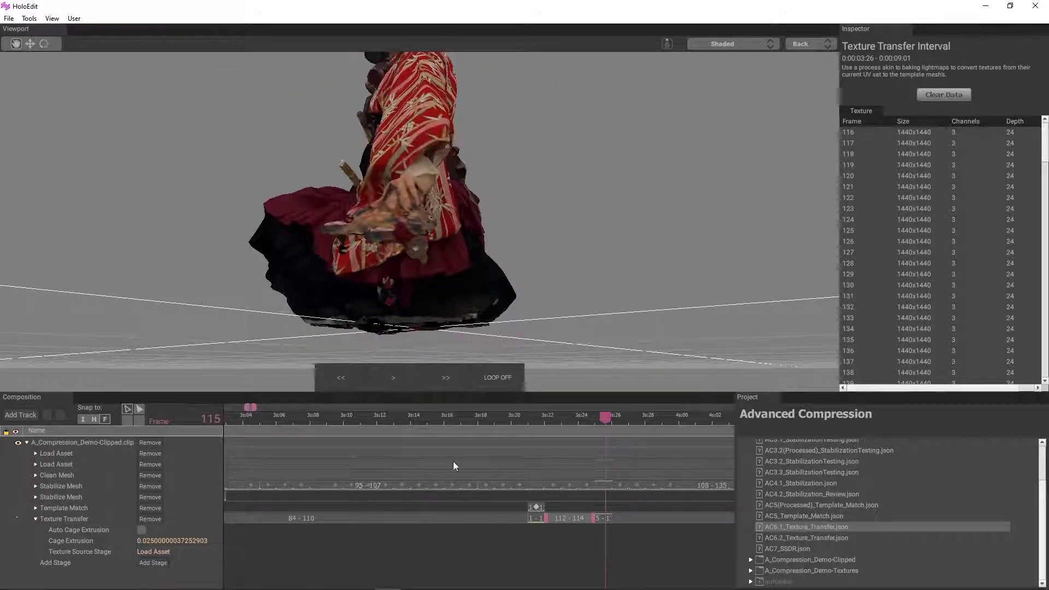
right_click(604, 506)
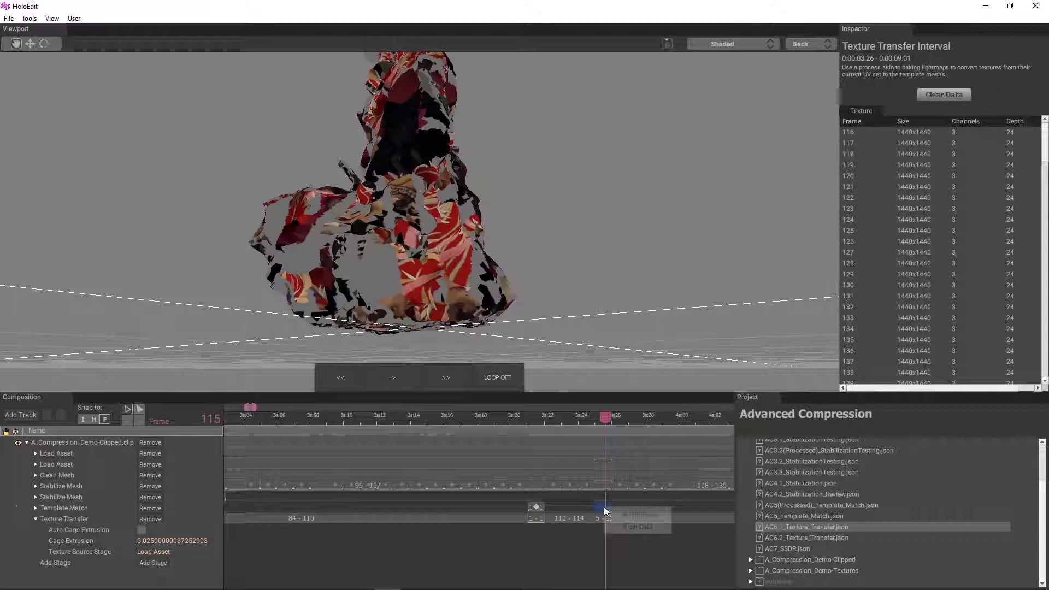
click(638, 515)
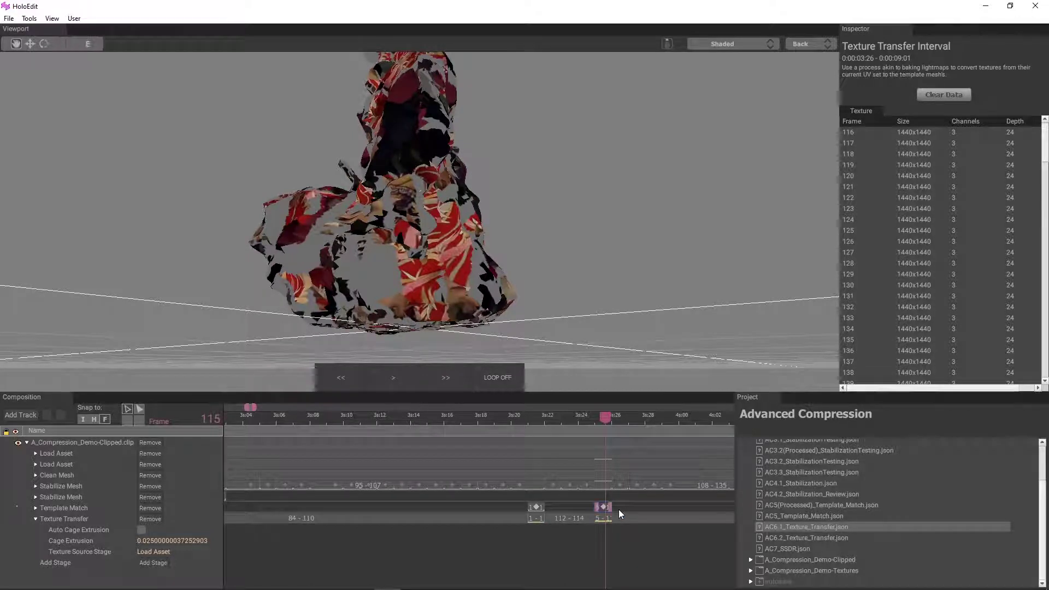
click(600, 508)
right_click(600, 508)
click(610, 512)
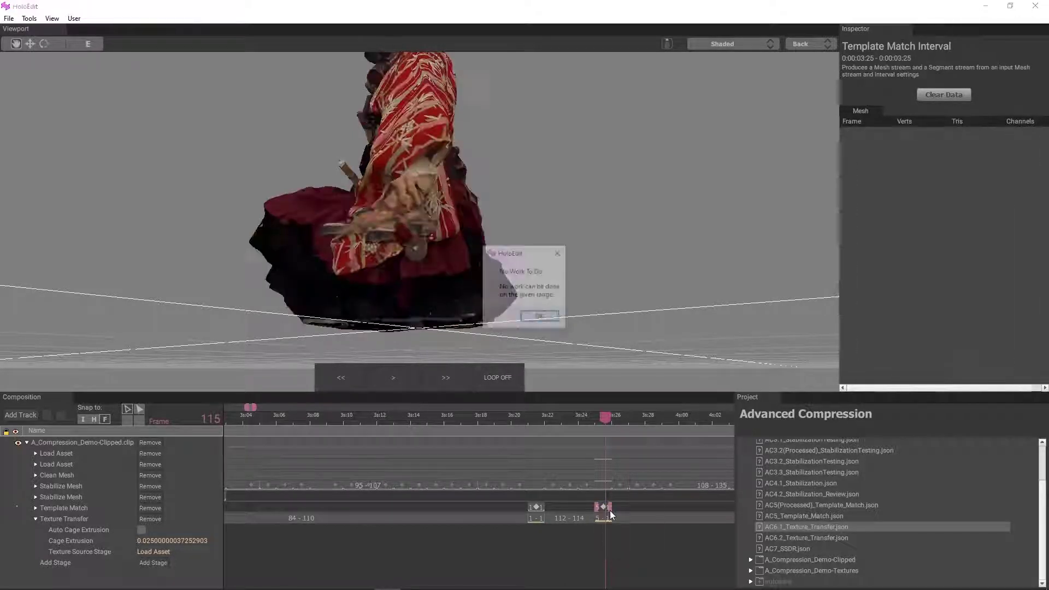
click(540, 317)
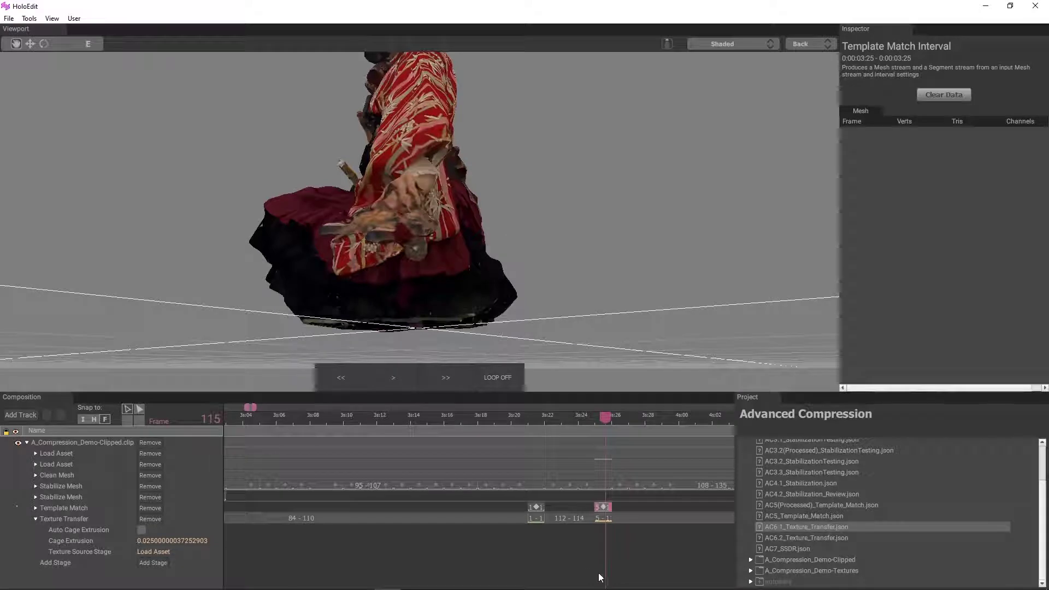
Enable Auto Cage Extrusion for the frame 115 Texture Transfer interval and execute it again.
click(605, 519)
click(141, 530)
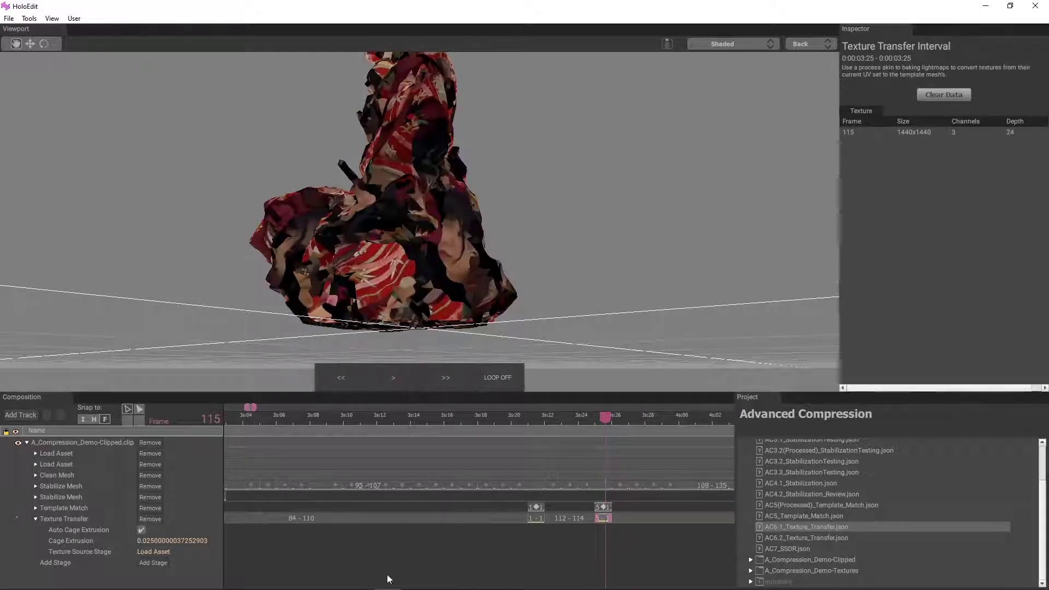
right_click(605, 519)
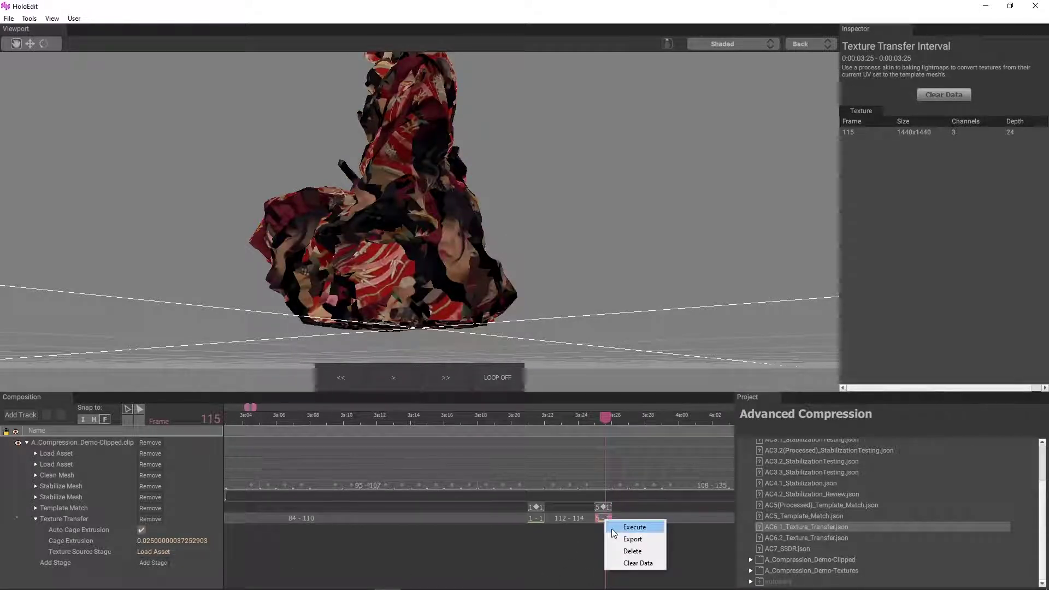
click(612, 529)
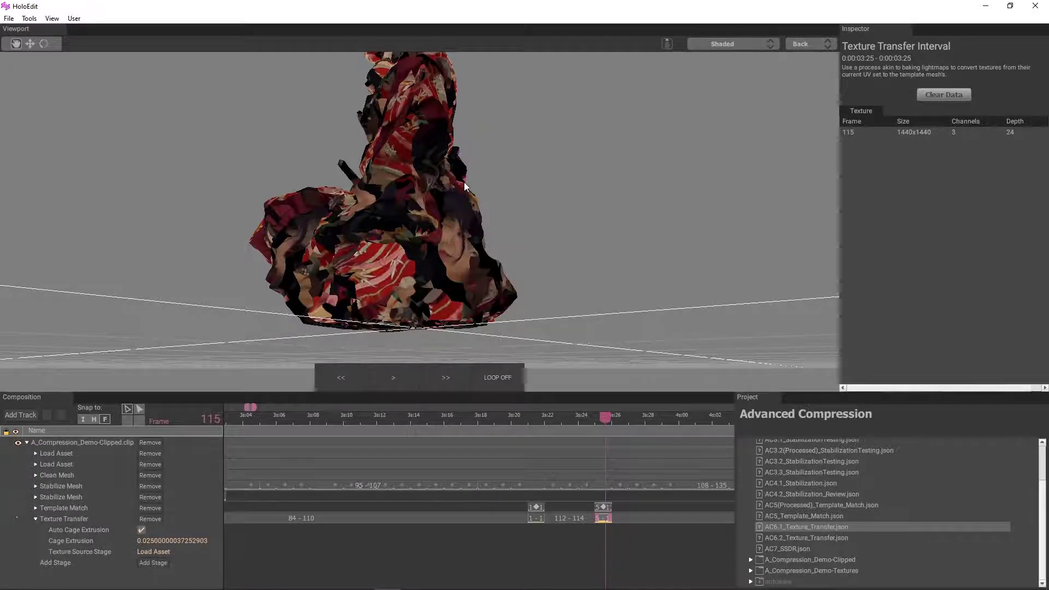
Scrub ahead to frame 123 and examine the skirt's black hem up close from several angles for texture artifacts.
scroll(432, 220, down, 3)
mouse_move(430, 224)
mouse_down()
mouse_move(387, 237)
mouse_move(216, 232)
mouse_move(437, 197)
mouse_move(405, 214)
mouse_move(442, 224)
mouse_up()
scroll(568, 535, down, 3)
middle_drag(561, 538, 492, 530)
drag(513, 420, 549, 420)
drag(588, 234, 418, 231)
drag(547, 418, 592, 428)
scroll(526, 329, up, 3)
middle_drag(526, 329, 438, 282)
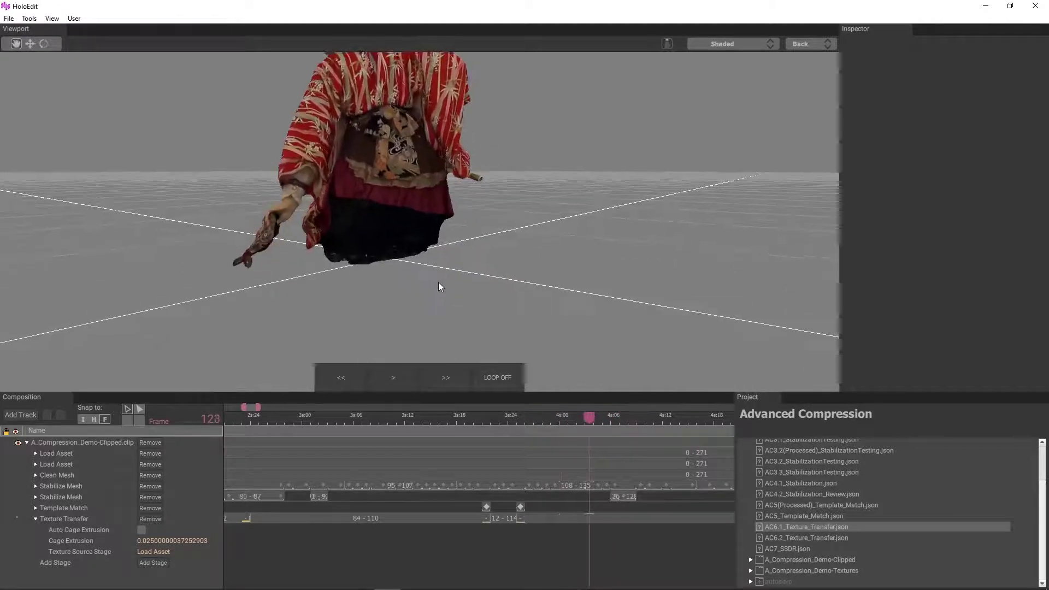
drag(438, 282, 395, 238)
scroll(411, 267, up, 6)
middle_drag(366, 297, 375, 280)
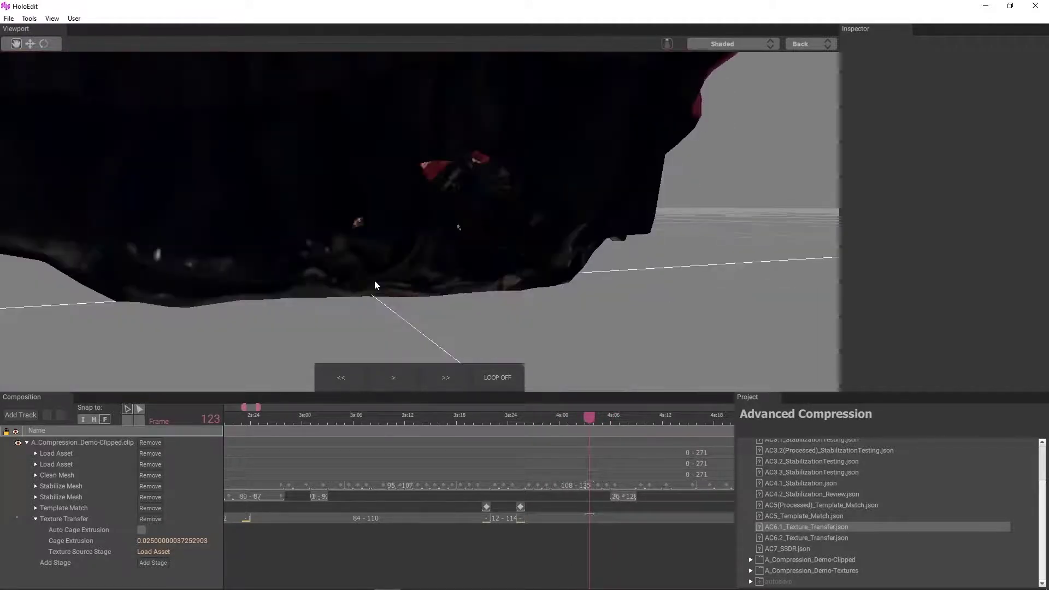
drag(375, 279, 434, 263)
scroll(404, 267, down, 4)
middle_drag(435, 268, 408, 273)
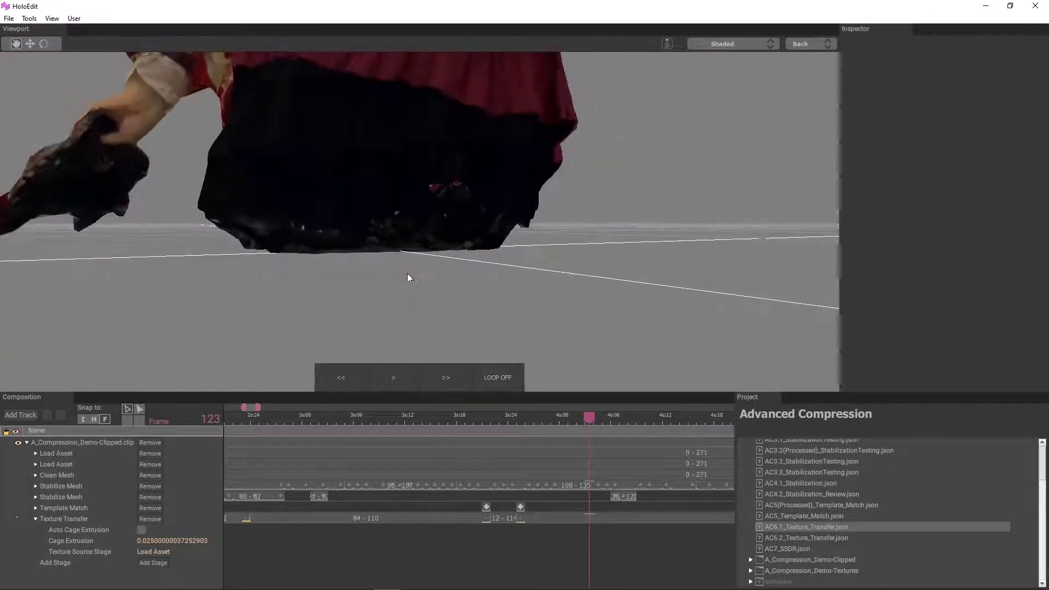
Trim the start of the 116–271 Texture Transfer interval to frame 124 and add intervals for frame 123 and frames 116–122.
click(550, 522)
mouse_move(528, 520)
mouse_down()
mouse_move(593, 516)
mouse_move(533, 527)
mouse_up()
right_click(589, 518)
click(595, 526)
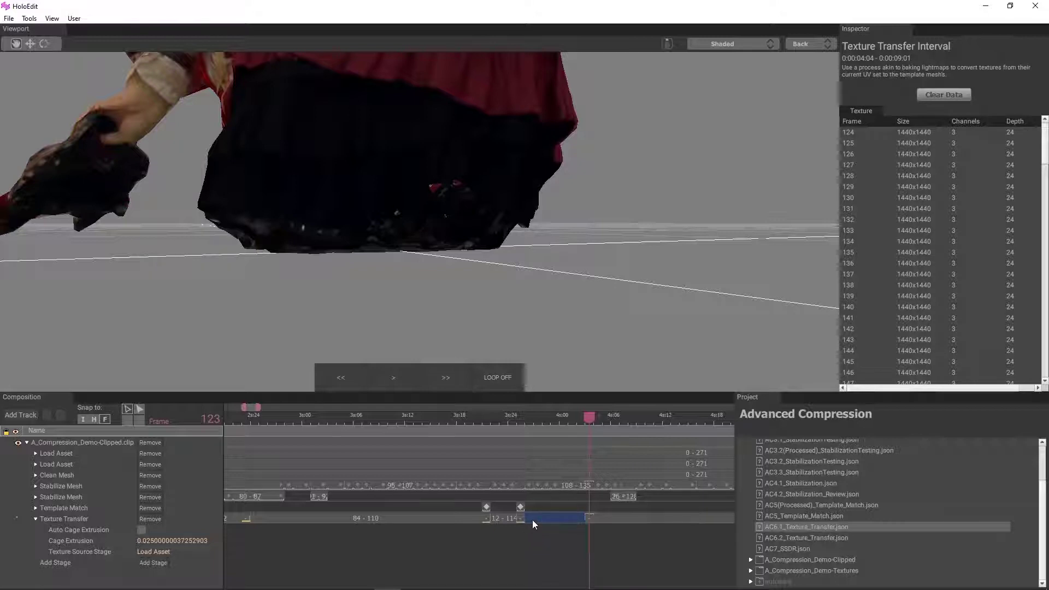
right_click(532, 520)
click(552, 527)
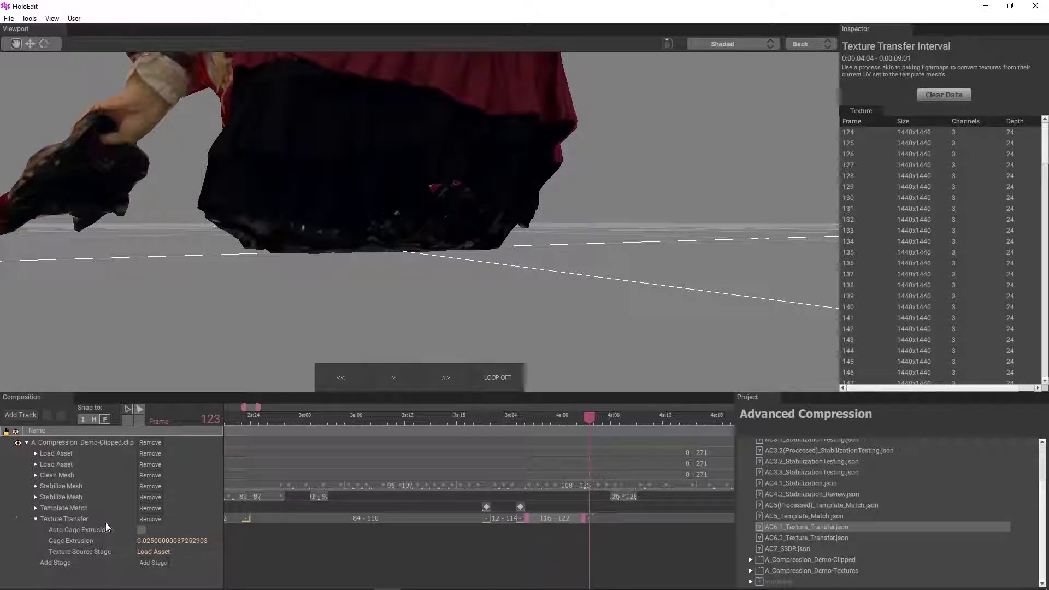
Set the Cage Extrusion of the frame 123 Texture Transfer interval to 0.03.
click(169, 541)
text(0.0)
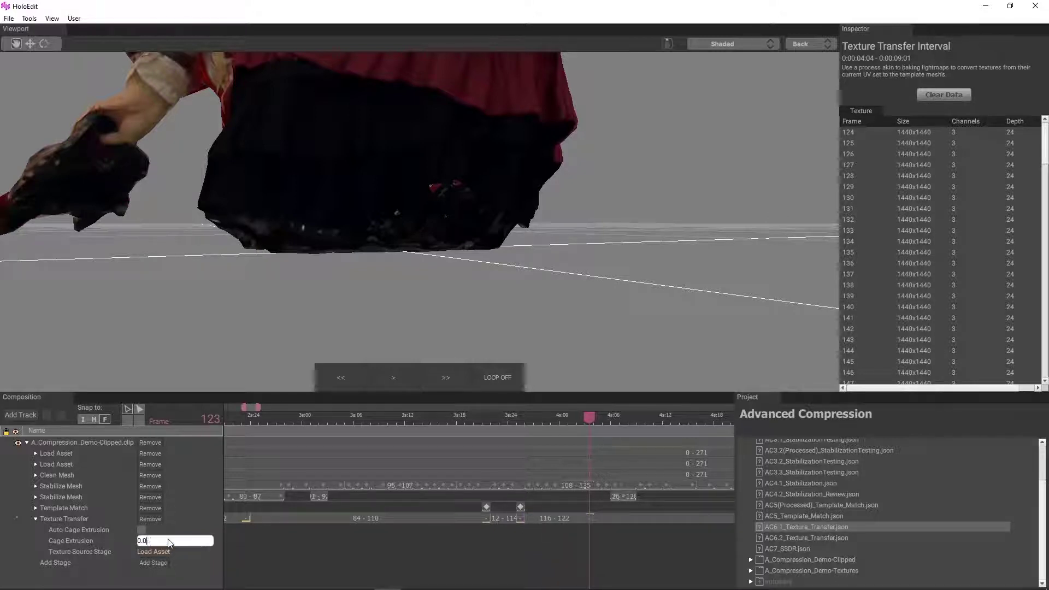
text(3)
key(Return)
Scrub between frames 124 and 135, then examine the back of the skirt closely at frame 131.
scroll(320, 170, down, 5)
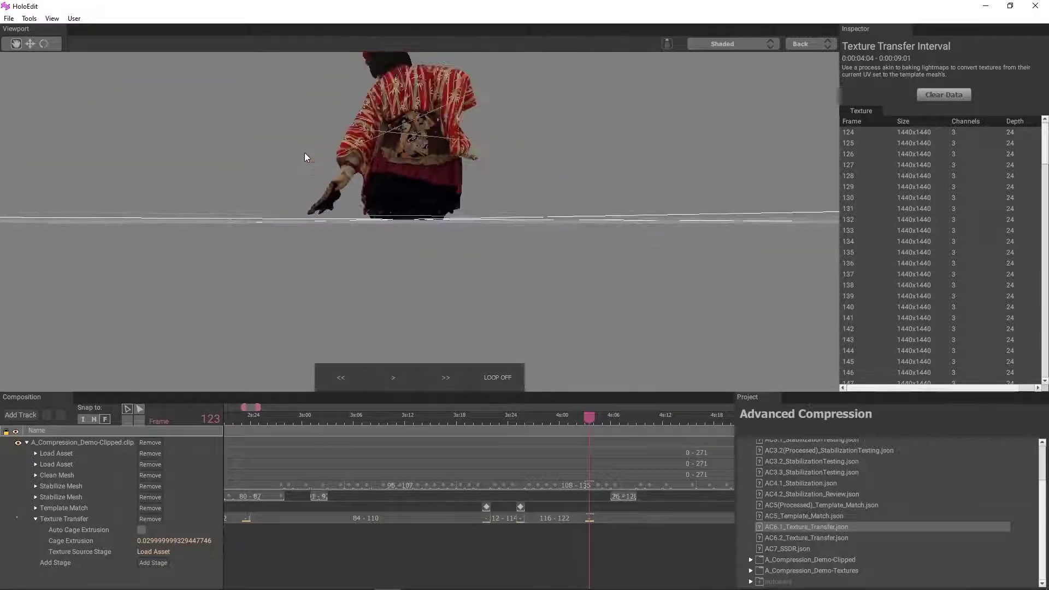
drag(305, 158, 277, 375)
scroll(603, 530, down, 2)
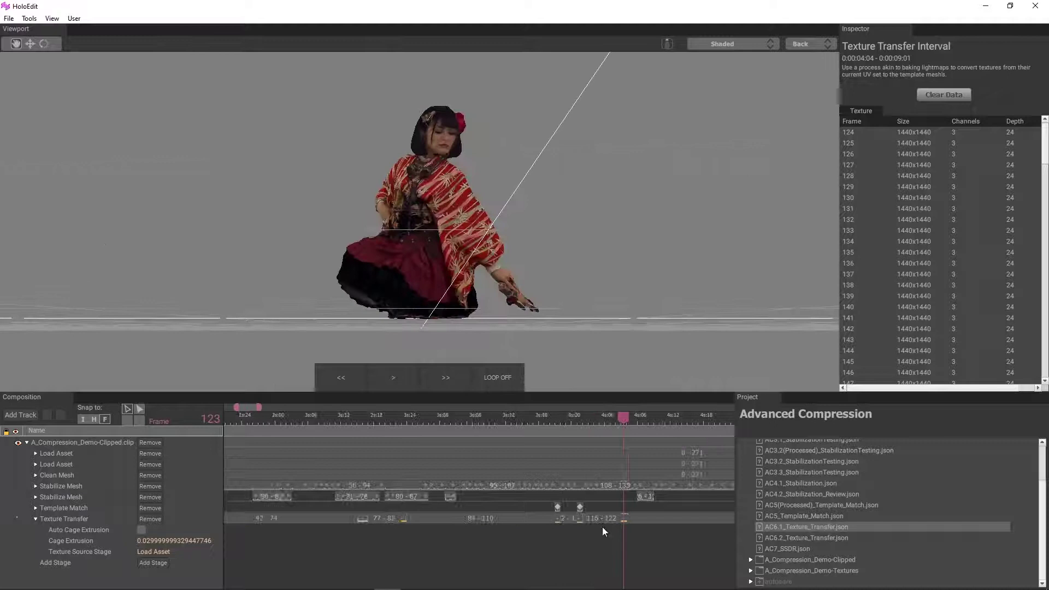
scroll(603, 530, down, 3)
click(409, 418)
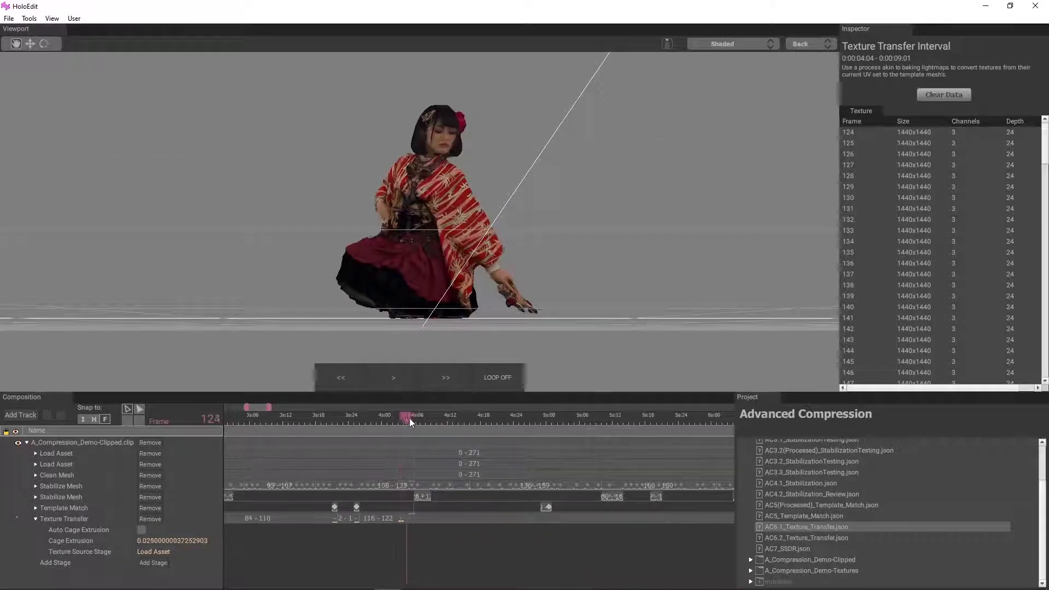
drag(408, 418, 466, 427)
drag(508, 323, 432, 350)
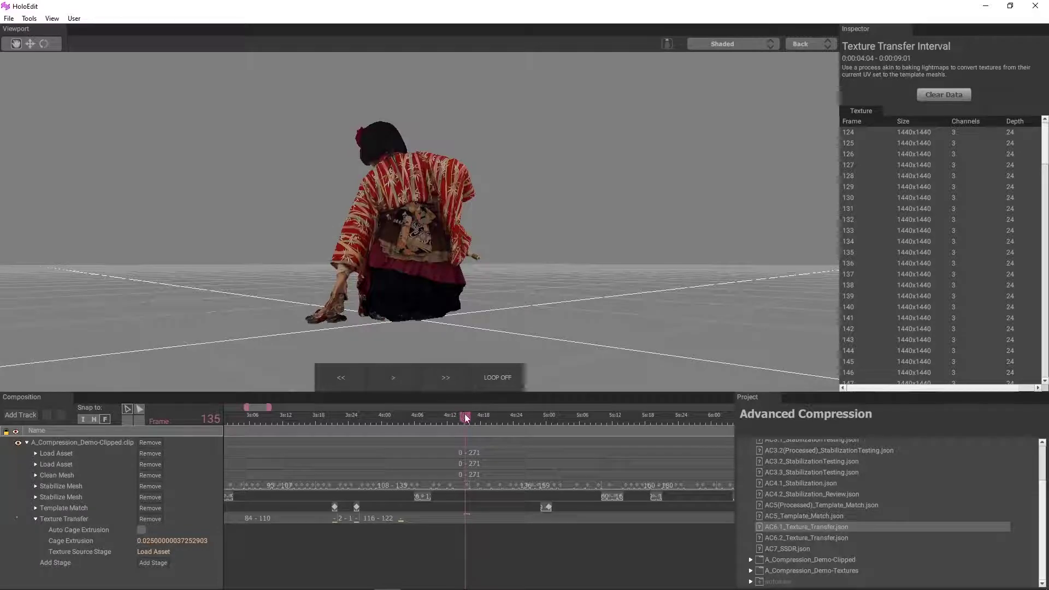
drag(466, 418, 446, 426)
scroll(431, 320, up, 6)
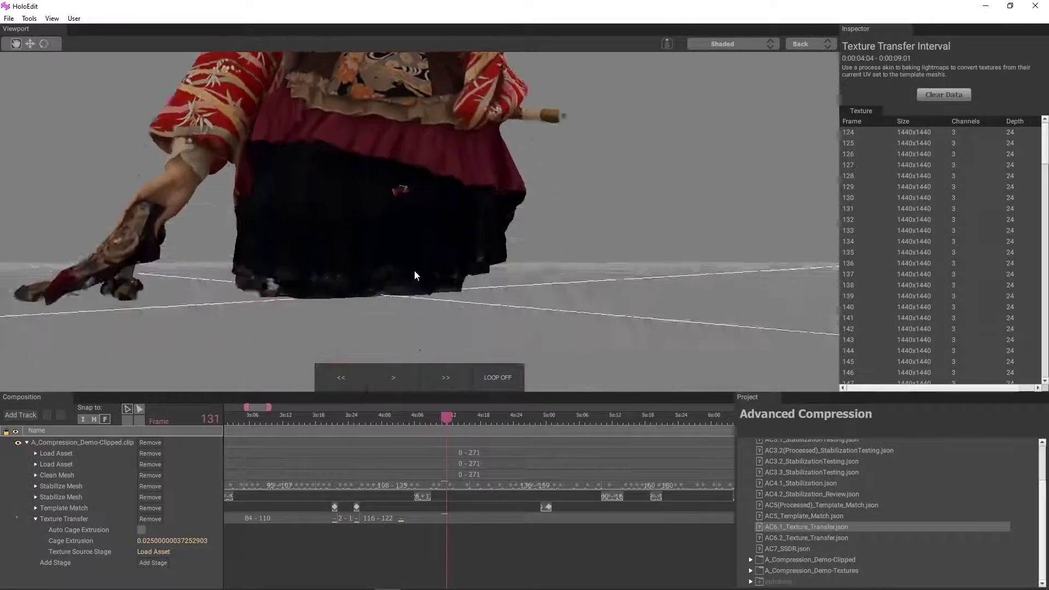
scroll(415, 270, up, 3)
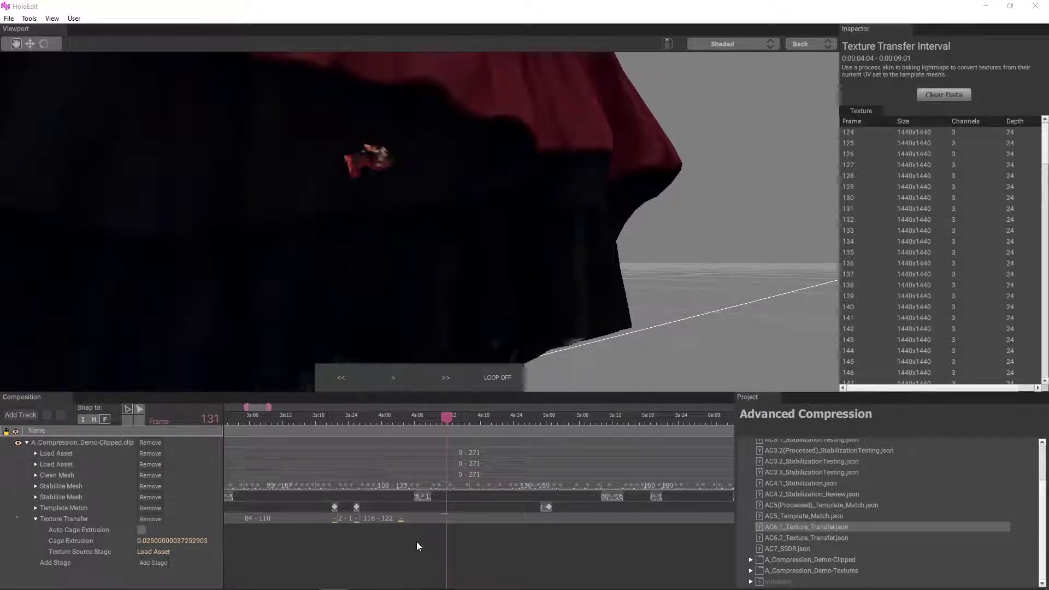
Trim the start of the 124–271 Texture Transfer interval to frame 132 and add intervals for frame 131 and frames 124–130.
click(416, 520)
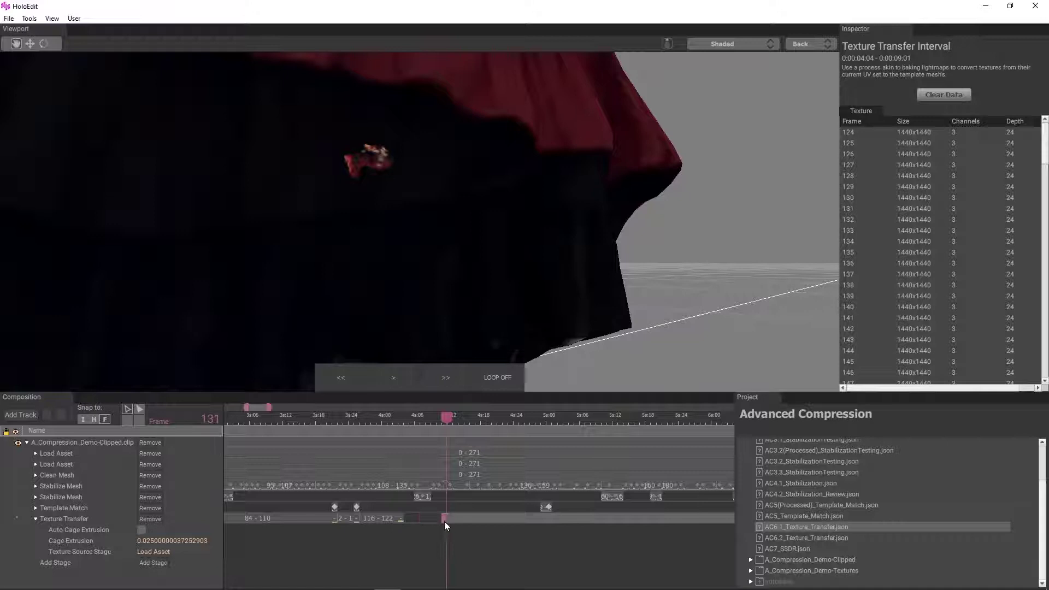
drag(444, 522, 404, 518)
right_click(445, 520)
click(442, 519)
right_click(409, 519)
click(421, 525)
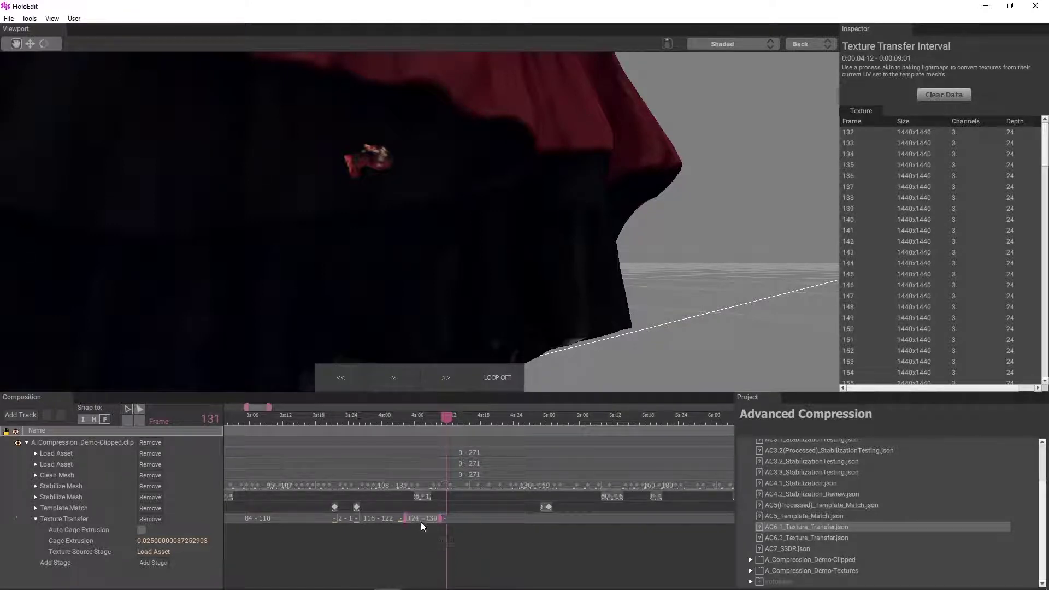
Set the Cage Extrusion of the frame 131 Texture Transfer interval to 0.03.
scroll(431, 519, up, 3)
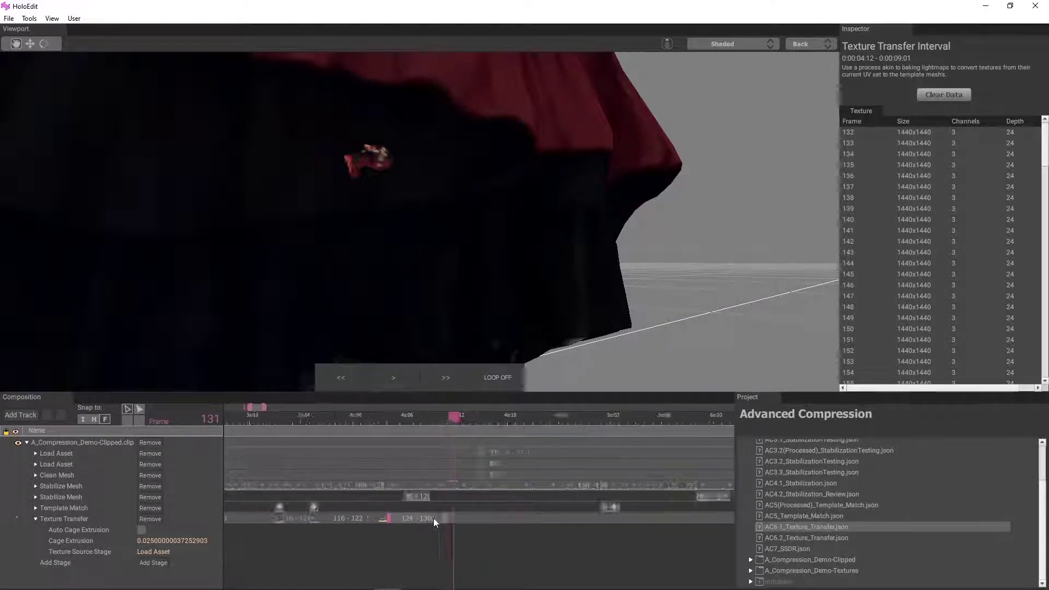
click(167, 541)
text(0.03)
key(Return)
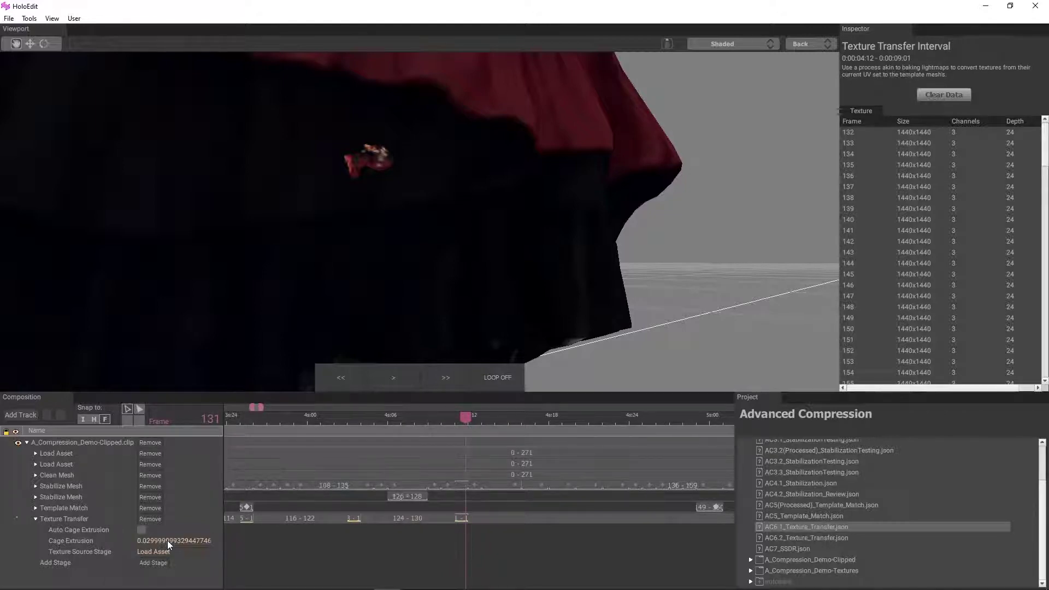
Scrub from frame 131 to frame 154, inspecting the figure from several angles and the face and kimono up close.
scroll(441, 184, down, 5)
drag(440, 184, 457, 349)
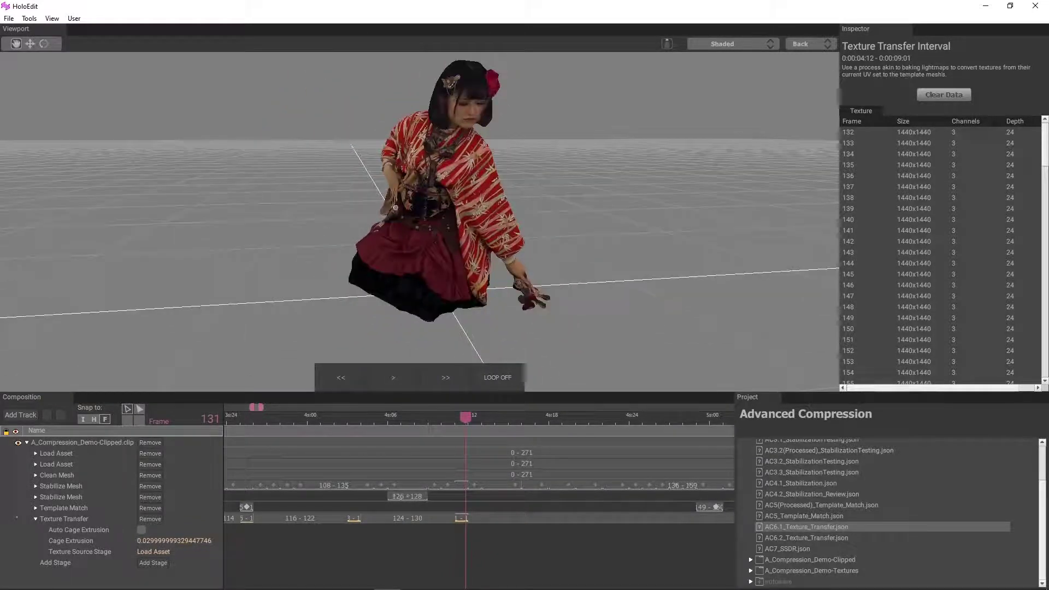
drag(468, 419, 509, 422)
drag(402, 302, 495, 313)
mouse_move(513, 420)
mouse_down()
mouse_move(501, 441)
mouse_move(733, 438)
mouse_move(511, 425)
mouse_up()
drag(412, 320, 553, 329)
drag(515, 419, 773, 432)
drag(516, 235, 765, 328)
scroll(379, 123, up, 5)
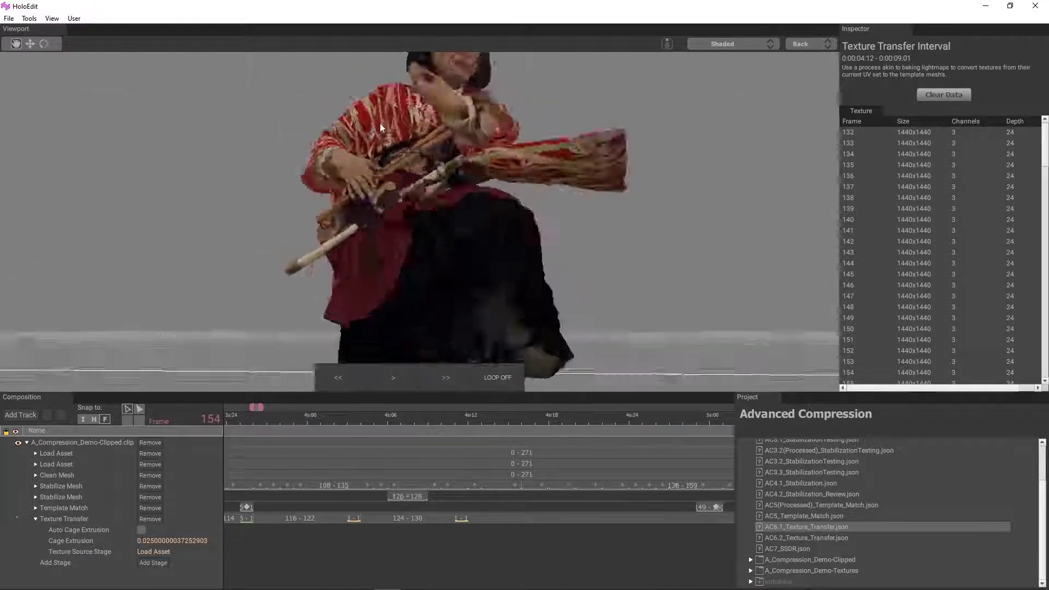
scroll(379, 123, up, 4)
middle_drag(379, 123, 401, 179)
scroll(521, 543, down, 2)
middle_drag(522, 543, 312, 545)
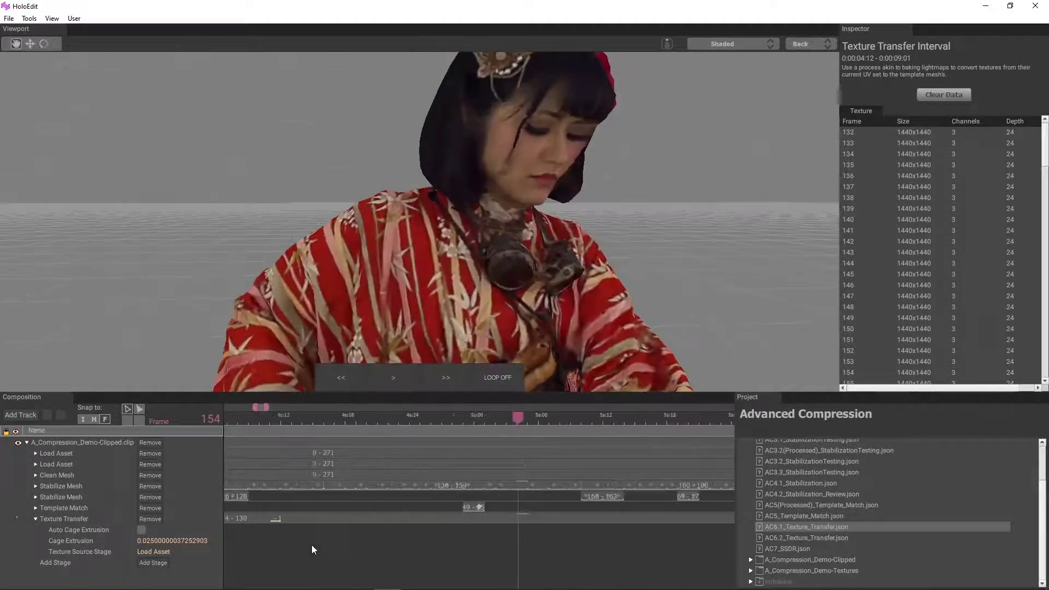
Scrub ahead to frame 163 and back to frame 158, then examine the sleeve and waist area up close.
drag(473, 416, 571, 429)
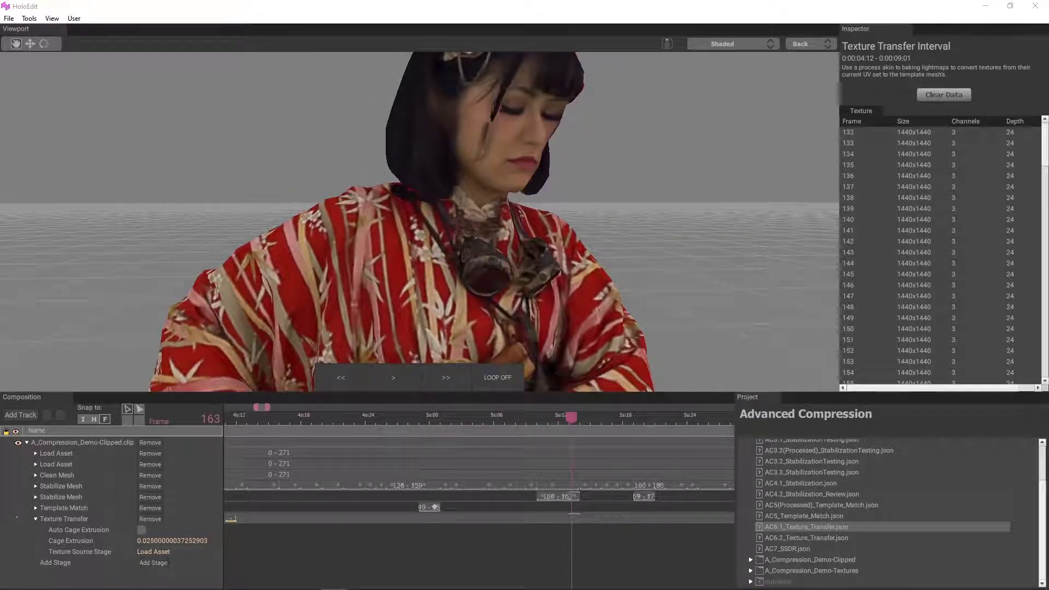
scroll(536, 317, down, 5)
mouse_move(535, 317)
mouse_down()
mouse_move(518, 321)
mouse_move(546, 325)
mouse_up()
drag(569, 416, 523, 416)
scroll(454, 280, up, 4)
drag(451, 279, 424, 282)
drag(523, 418, 520, 442)
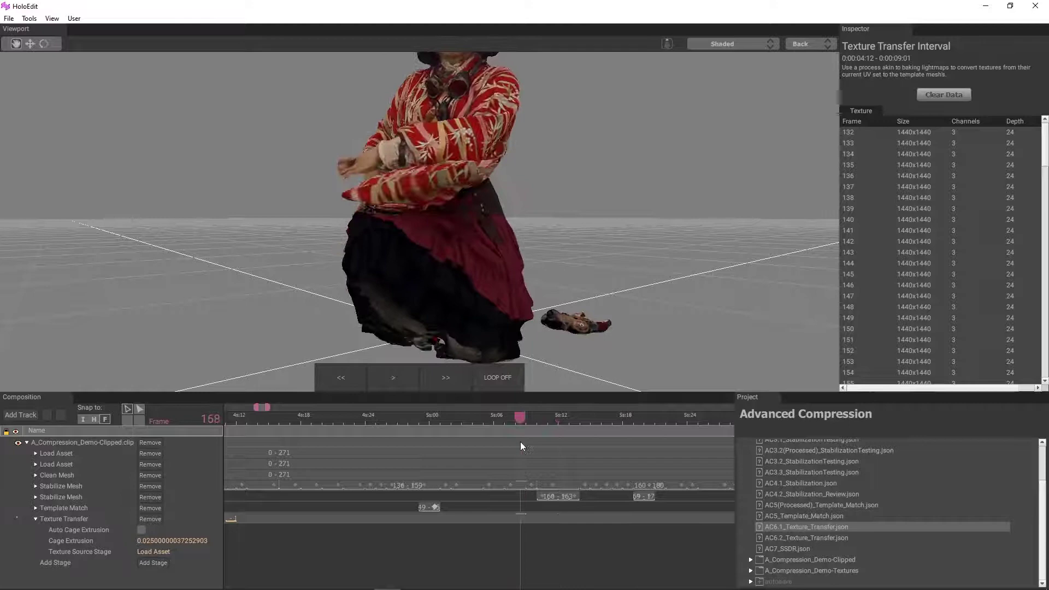
scroll(357, 261, up, 5)
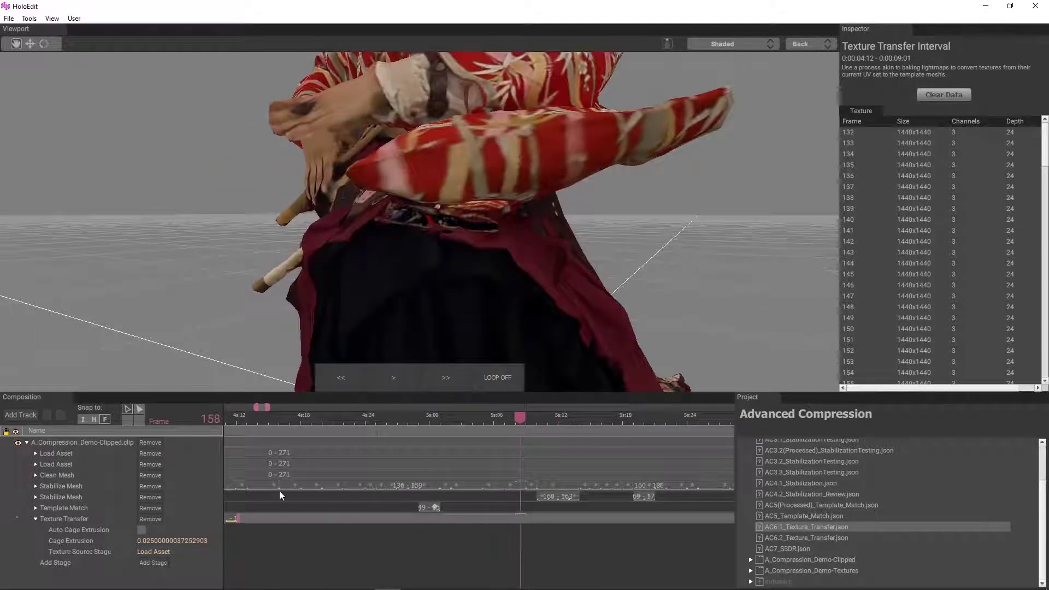
Trim the start of the 132–271 Texture Transfer interval to frame 159 and add an interval for frame 158.
drag(237, 519, 528, 518)
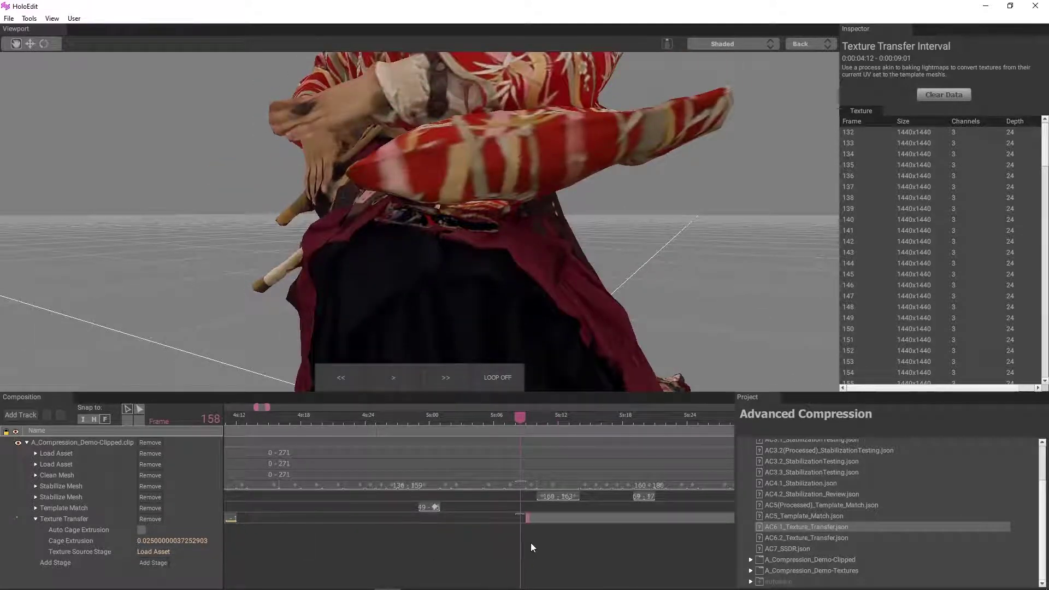
right_click(520, 518)
click(523, 522)
Add a Texture Transfer interval after frame 131 and adjust its end so it covers frames 132–150.
drag(456, 521, 245, 520)
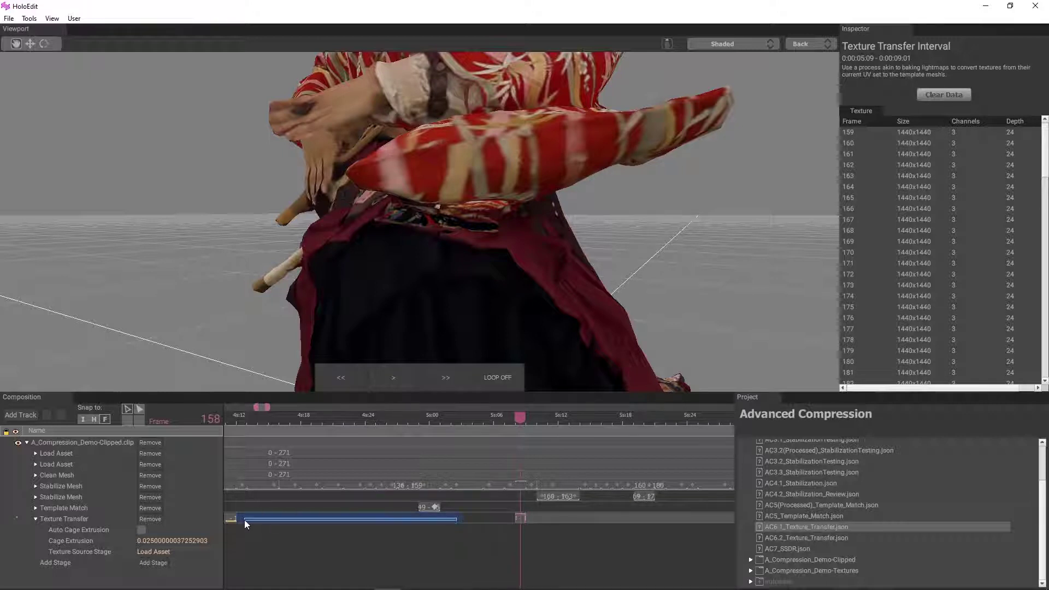
right_click(244, 520)
drag(456, 519, 243, 525)
right_click(254, 518)
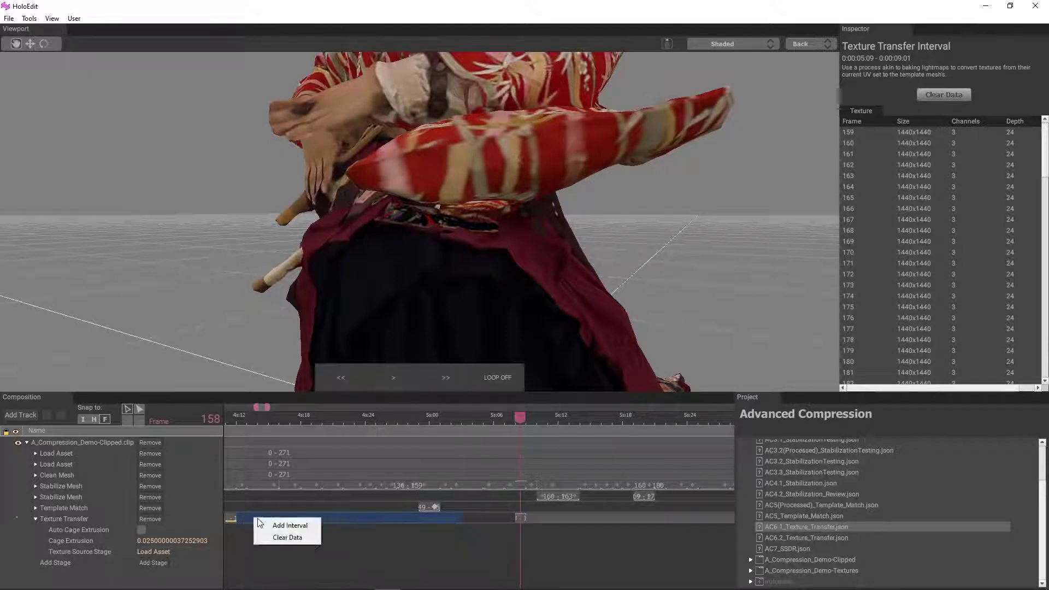
click(289, 525)
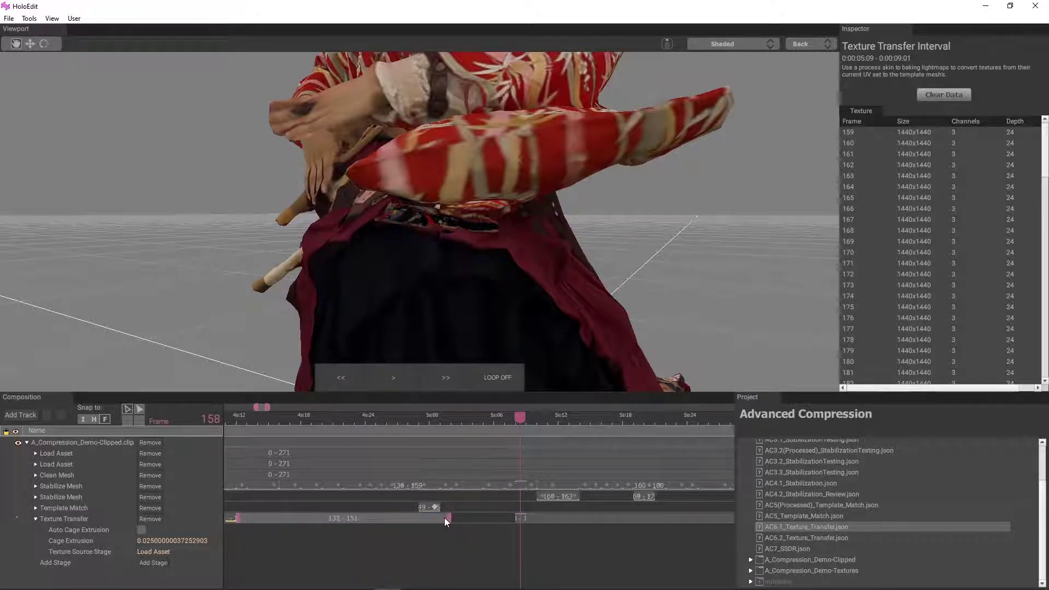
drag(444, 517, 441, 517)
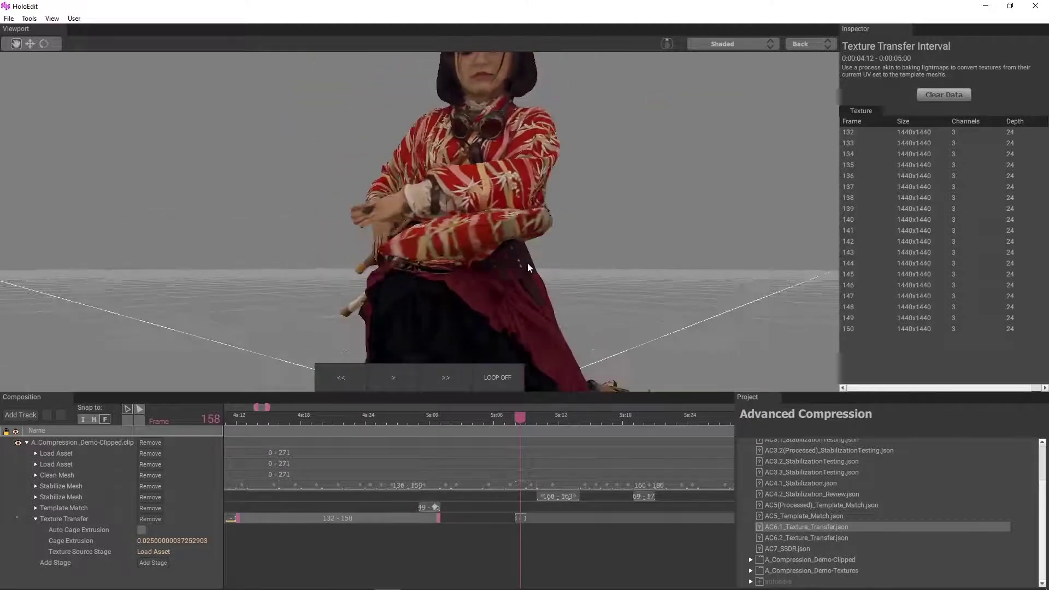
Set the frame 158 Texture Transfer interval's Cage Extrusion to 0.01 and save the composition.
click(521, 518)
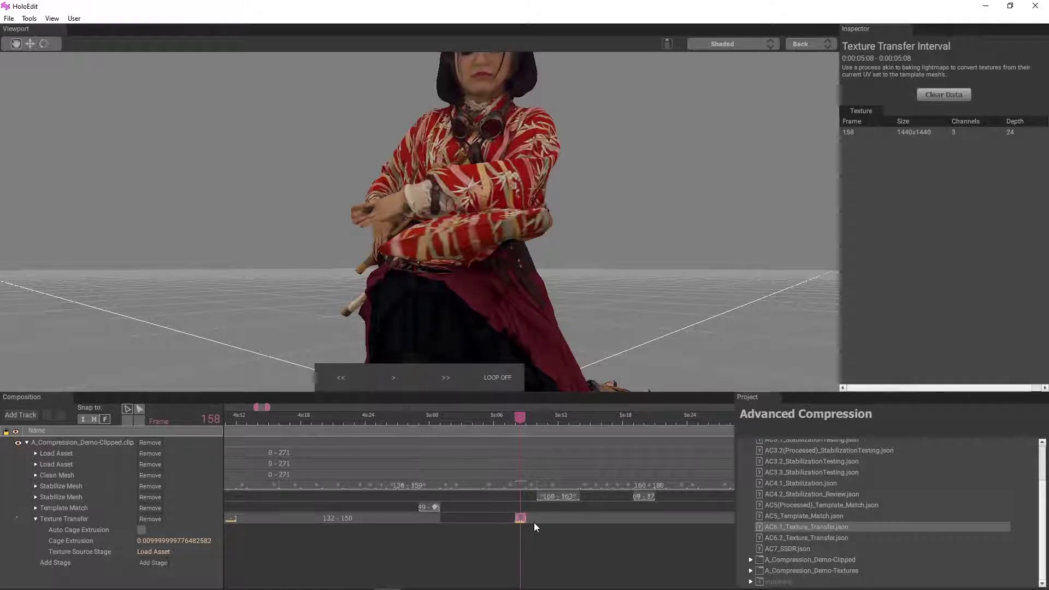
key(ctrl+s)
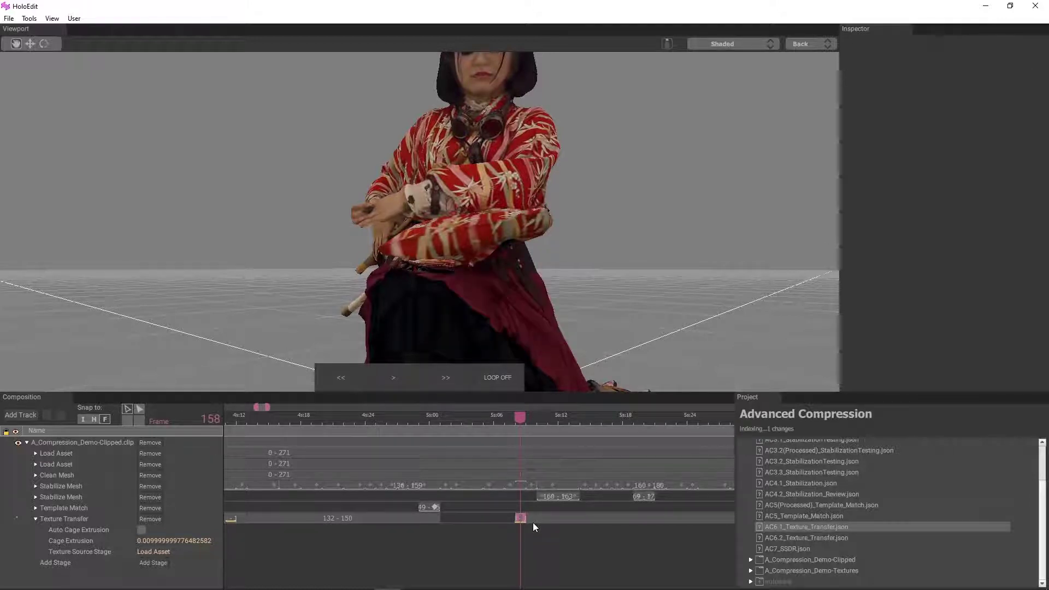
Add a Template Match interval at frame 158 and execute it.
scroll(492, 324, up, 3)
mouse_move(491, 324)
mouse_down()
mouse_move(448, 326)
mouse_move(507, 325)
mouse_move(492, 327)
mouse_up()
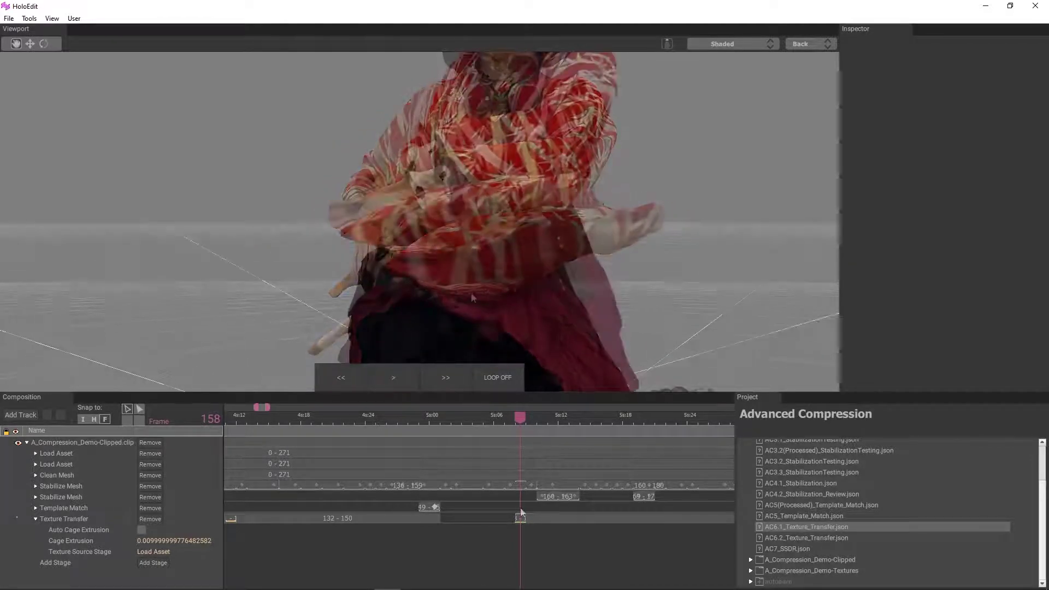
right_click(522, 508)
click(533, 513)
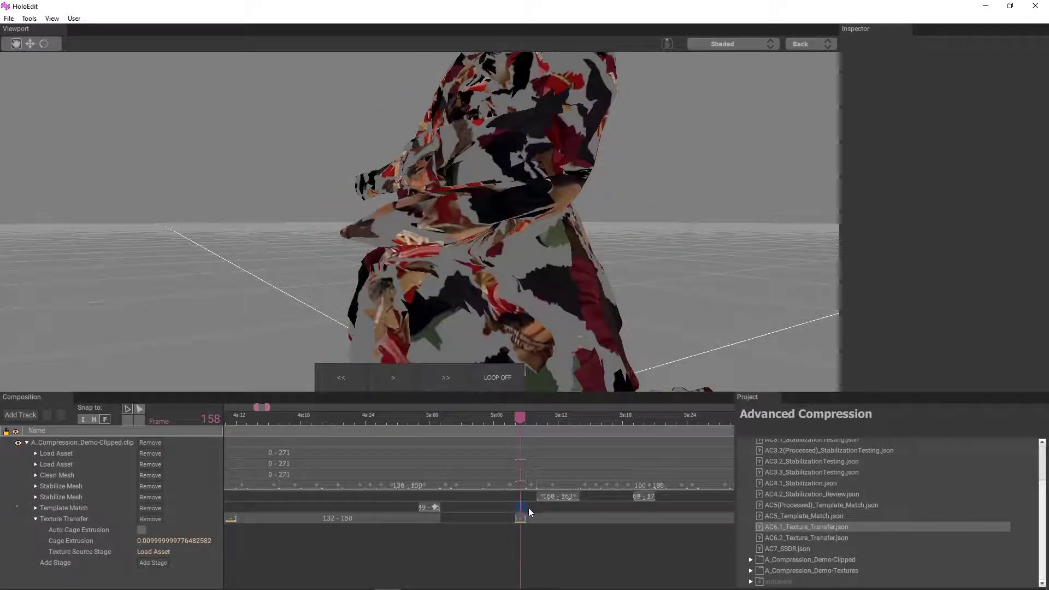
right_click(521, 507)
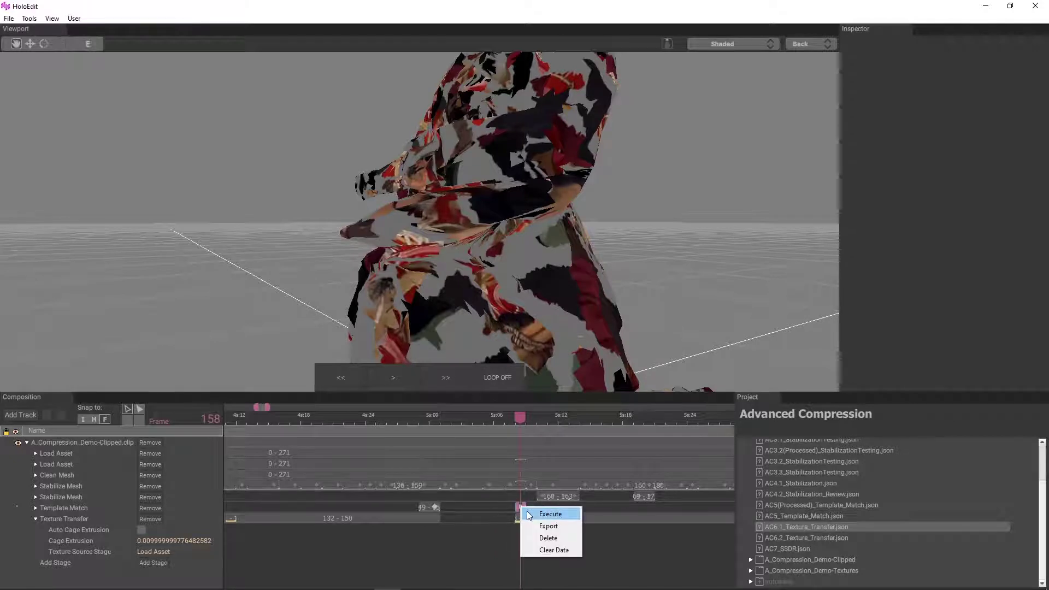
click(548, 514)
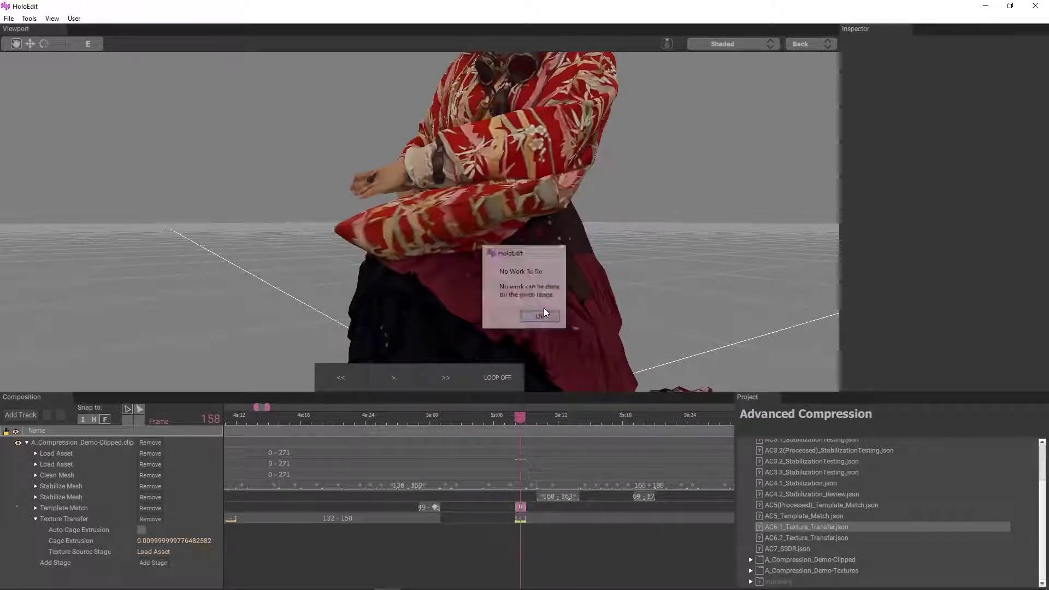
click(541, 315)
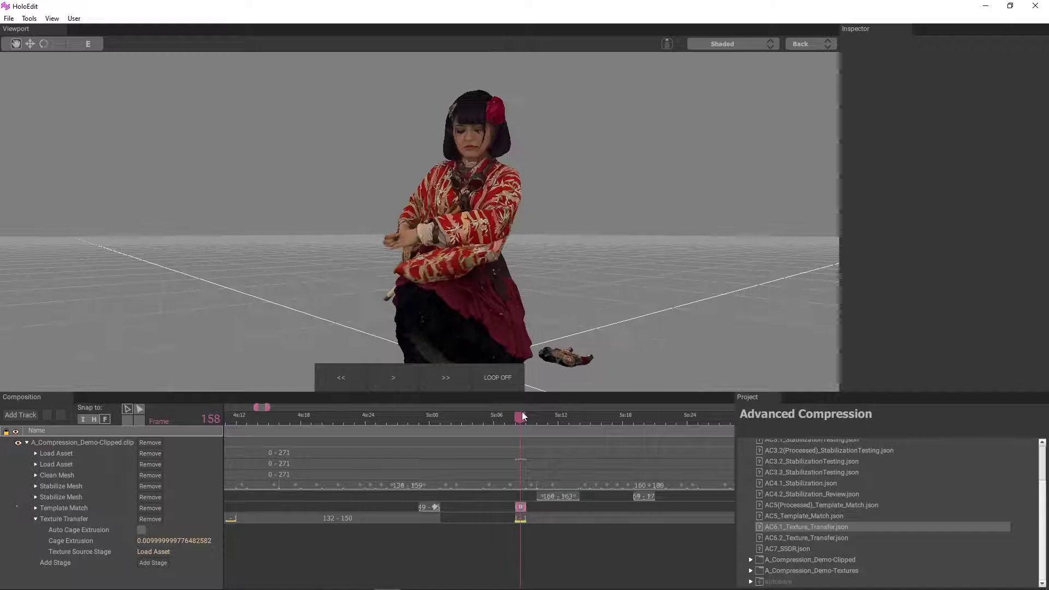
Scrub ahead to frame 175 and examine the back of the skirt up close for texture artifacts.
drag(523, 417, 658, 436)
drag(606, 281, 467, 294)
drag(660, 418, 679, 449)
scroll(570, 450, down, 2)
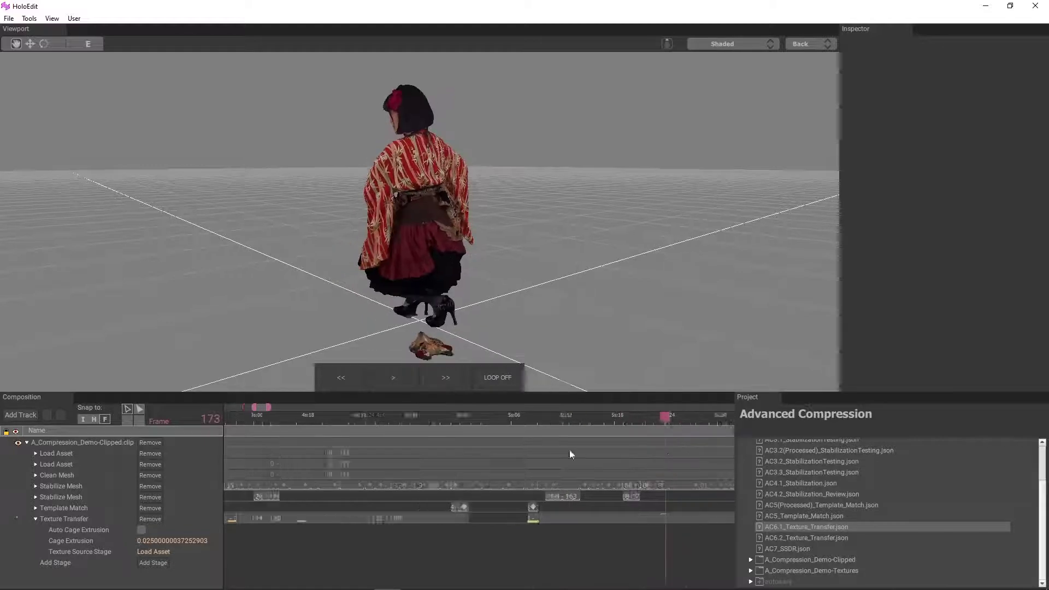
scroll(569, 451, down, 2)
drag(618, 413, 623, 417)
drag(590, 332, 431, 291)
scroll(431, 291, up, 3)
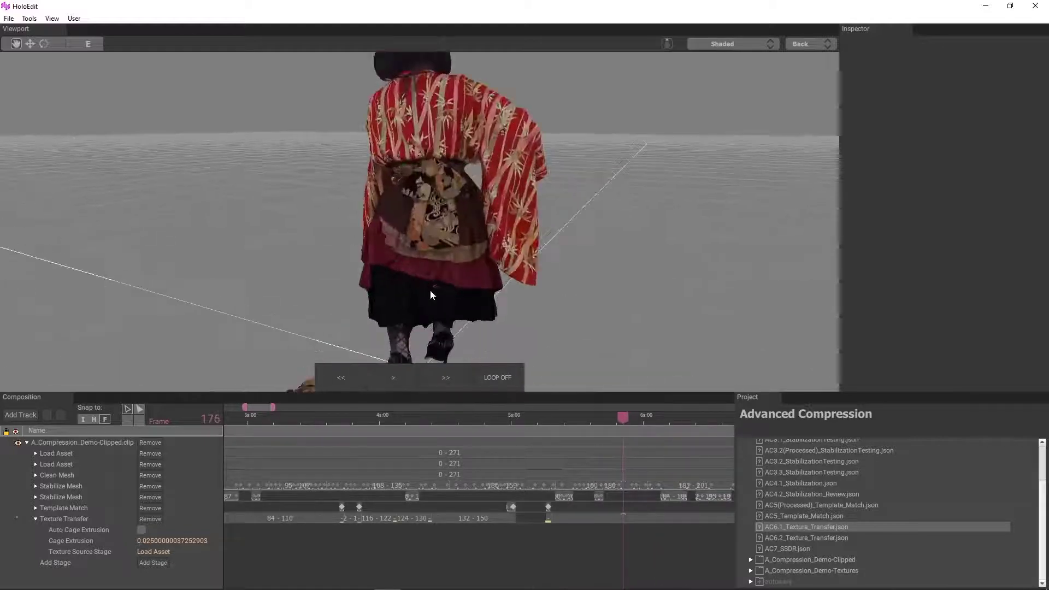
scroll(420, 279, up, 5)
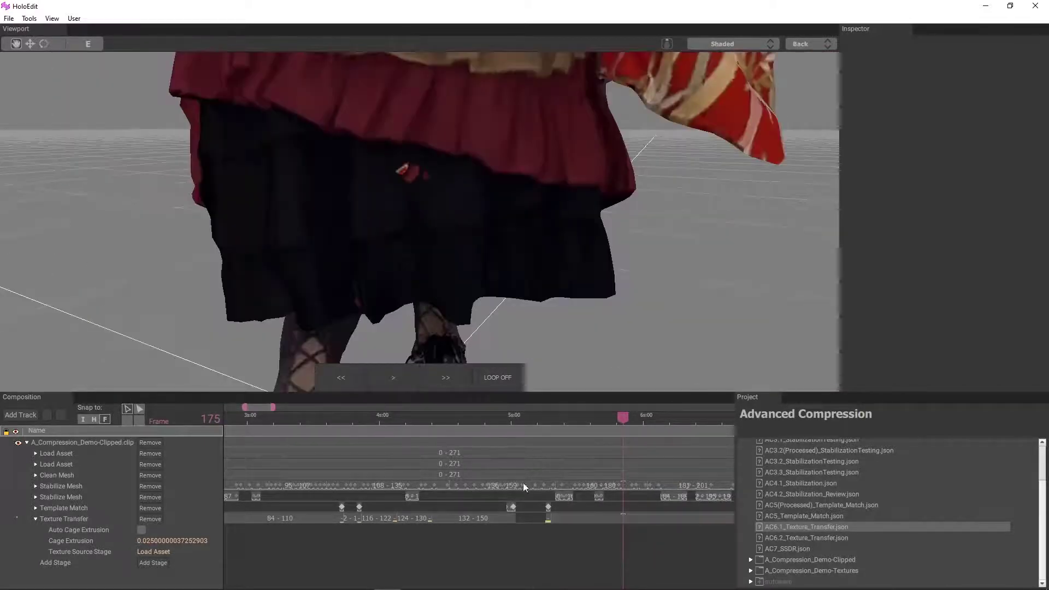
Trim the start of the 159–271 Texture Transfer interval to frame 181 and add a separate interval for frame 175.
click(572, 518)
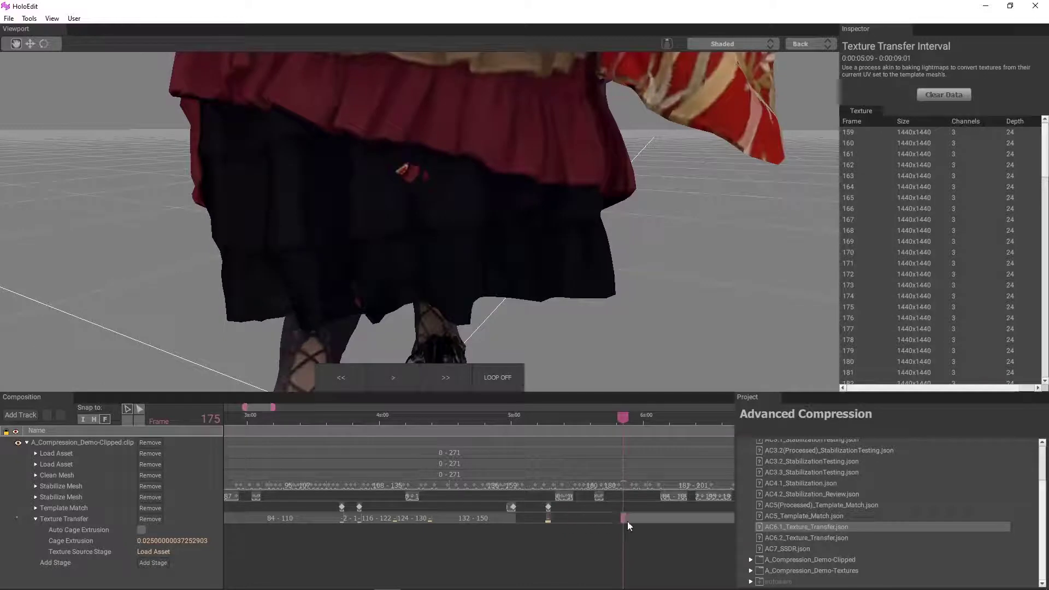
drag(628, 521, 651, 523)
double_click(620, 519)
scroll(605, 519, up, 3)
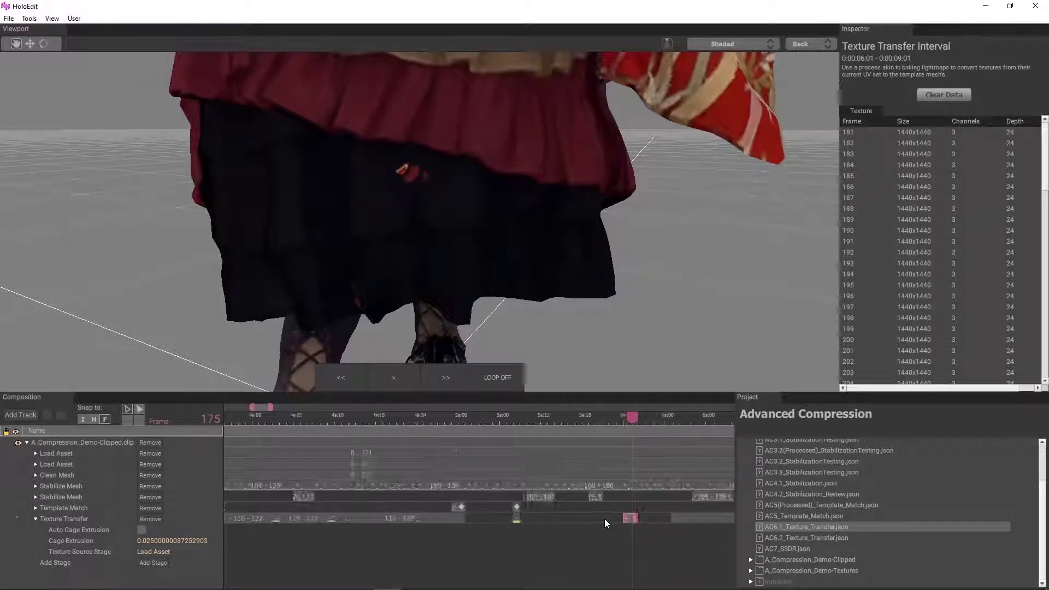
scroll(604, 522, up, 3)
click(661, 519)
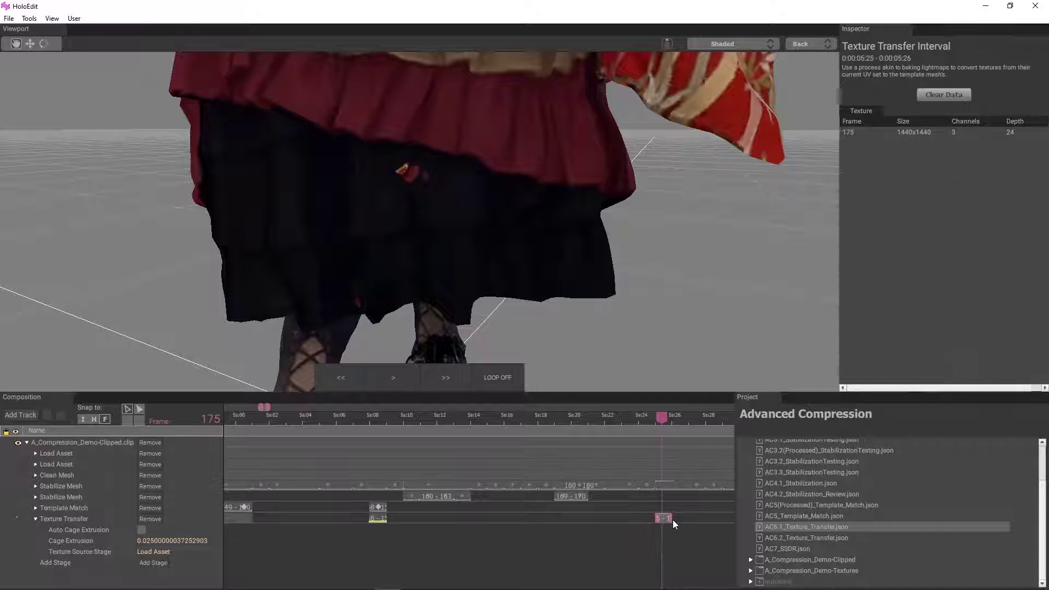
Set the frame 175 Texture Transfer interval's Cage Extrusion to 0.03 and execute that interval.
click(176, 541)
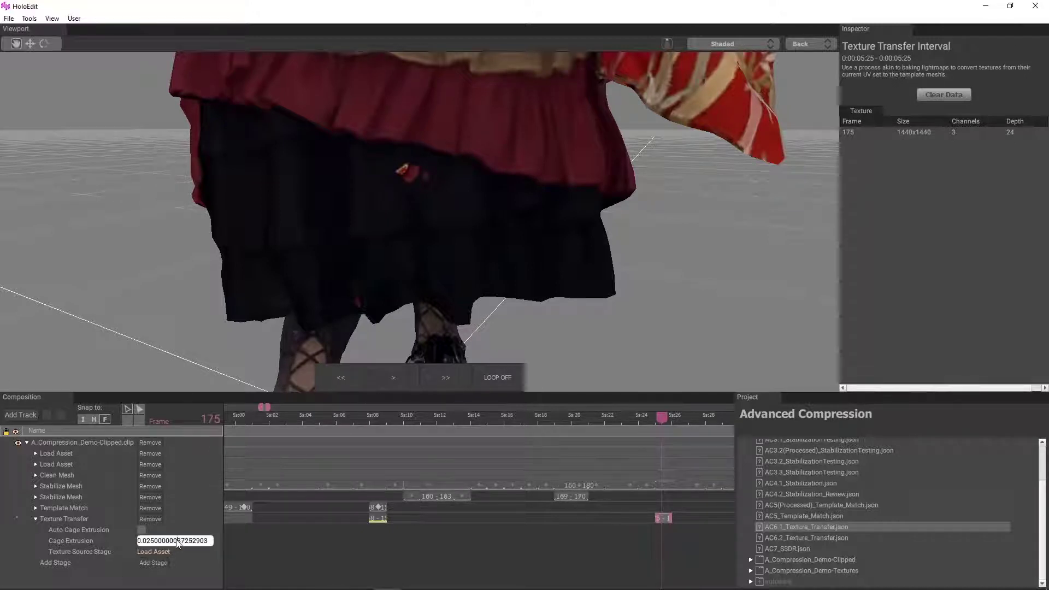
key(ctrl+a)
text(0.03)
key(Return)
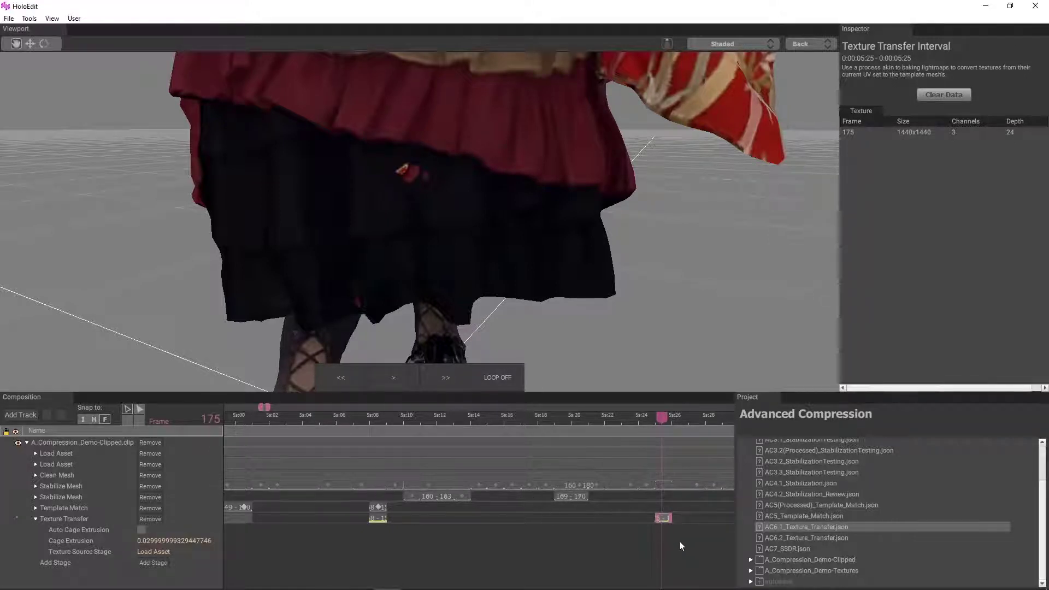
right_click(665, 518)
click(679, 523)
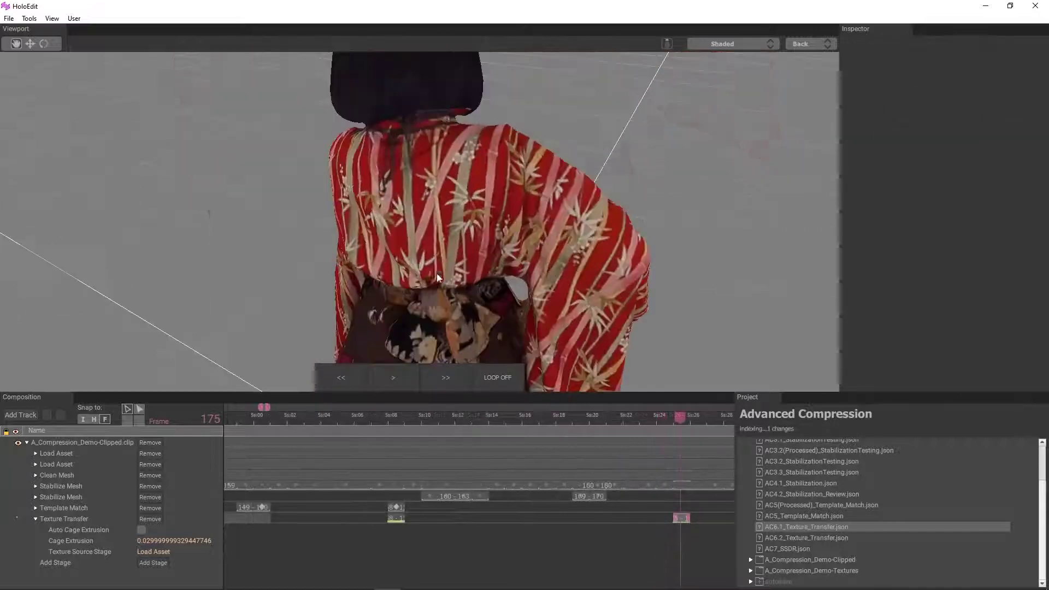
Inspect the skirt, legs and upper body at frame 175 from several angles, play the clip briefly, and go back to frame 173.
middle_drag(438, 273, 431, 188)
scroll(548, 163, up, 4)
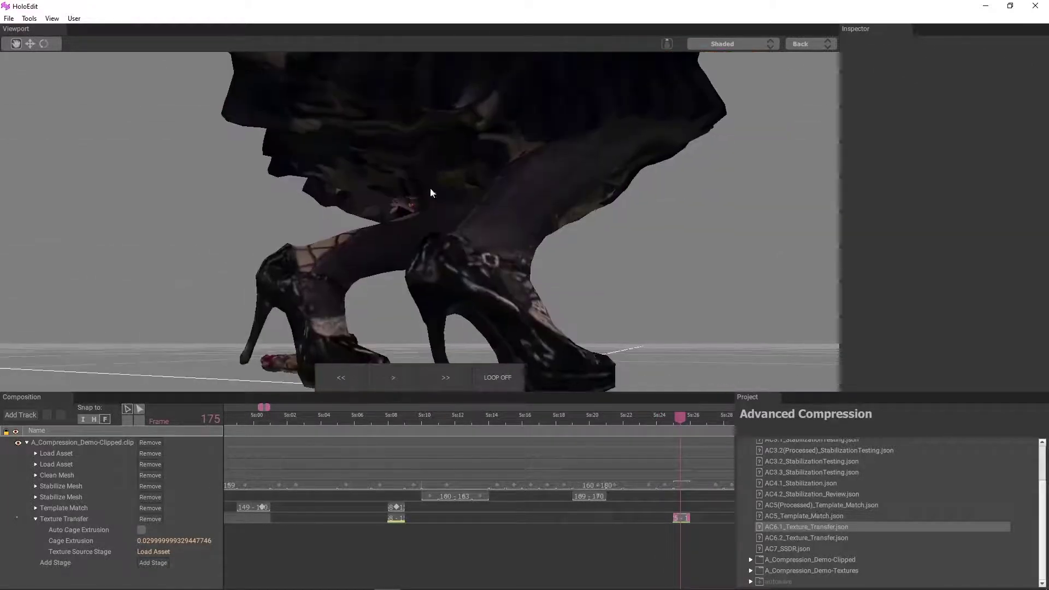
middle_drag(494, 120, 480, 208)
scroll(480, 208, down, 3)
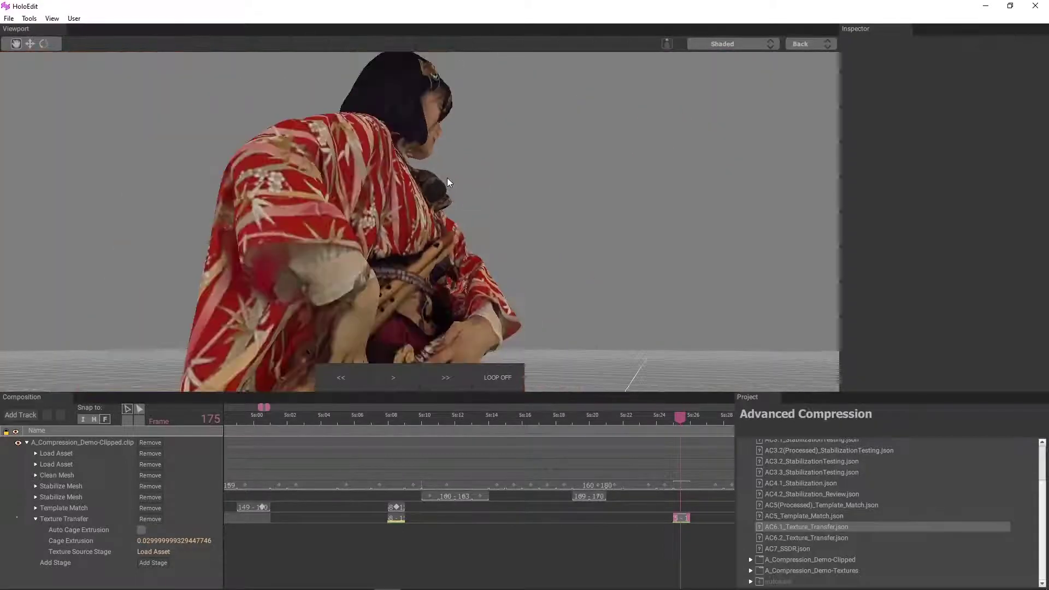
middle_drag(447, 179, 320, 153)
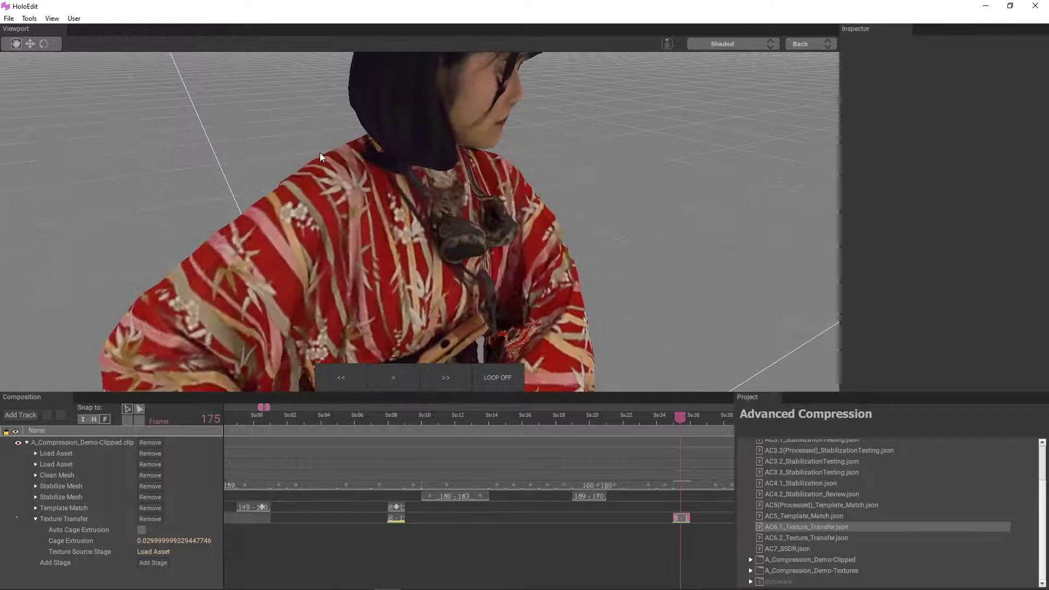
click(408, 374)
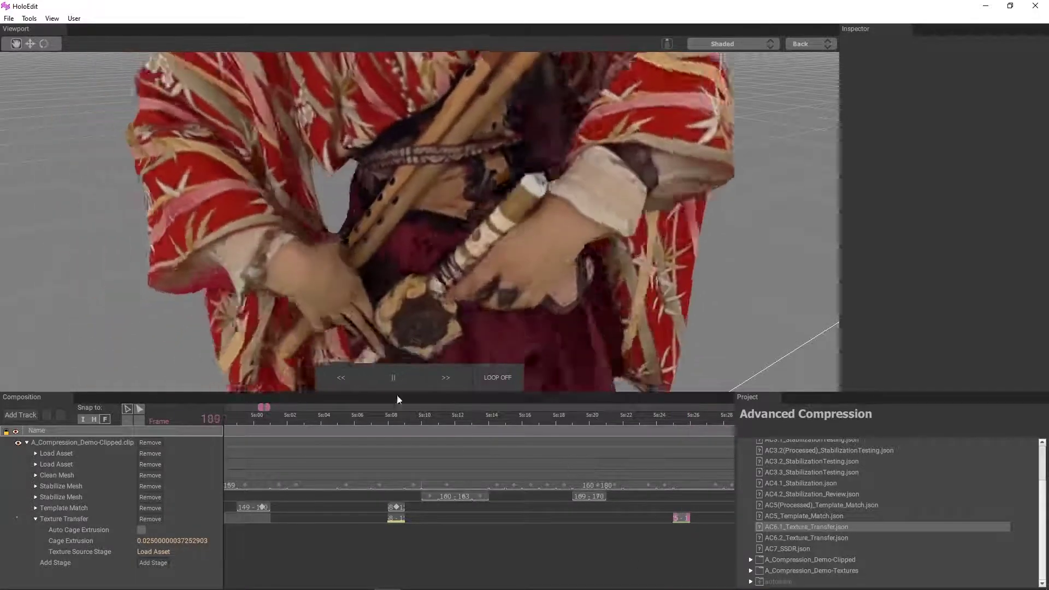
click(686, 419)
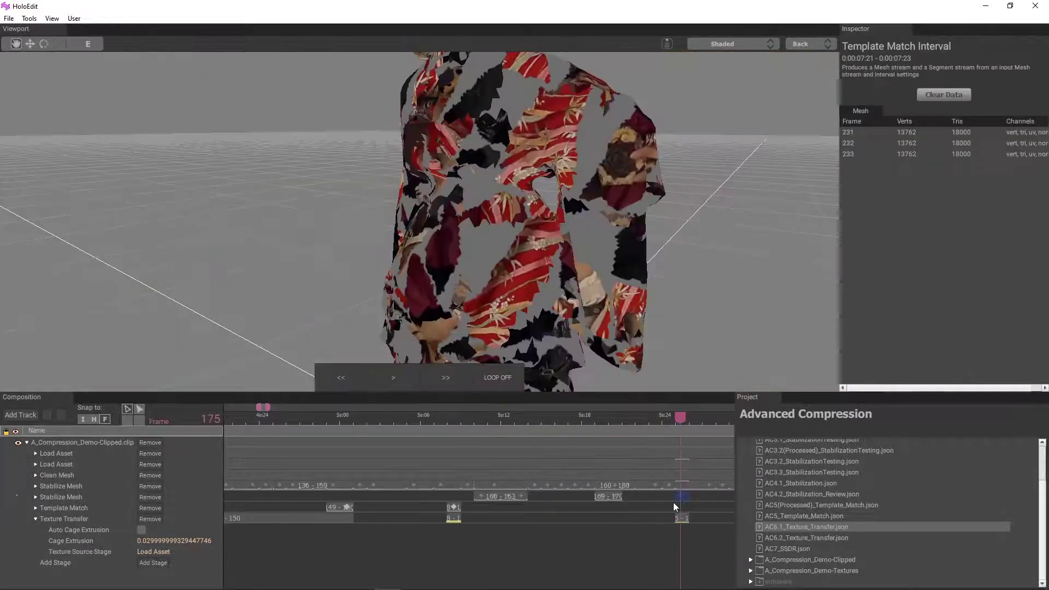
key(Left)
key(Left)
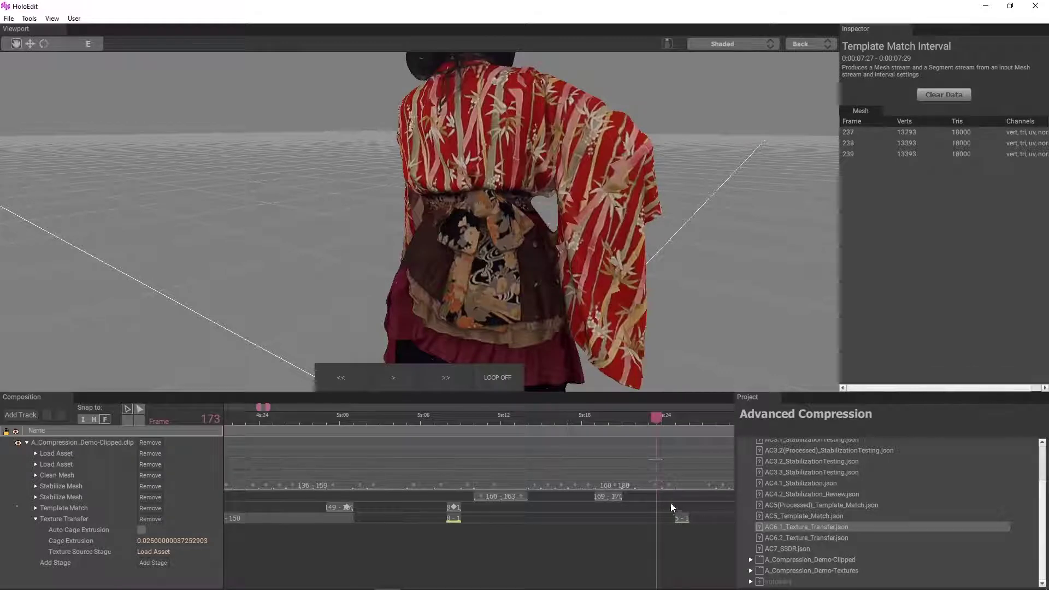
Add a Template Match interval, adjust it to cover frame 175, and execute it.
drag(656, 507, 678, 511)
click(661, 507)
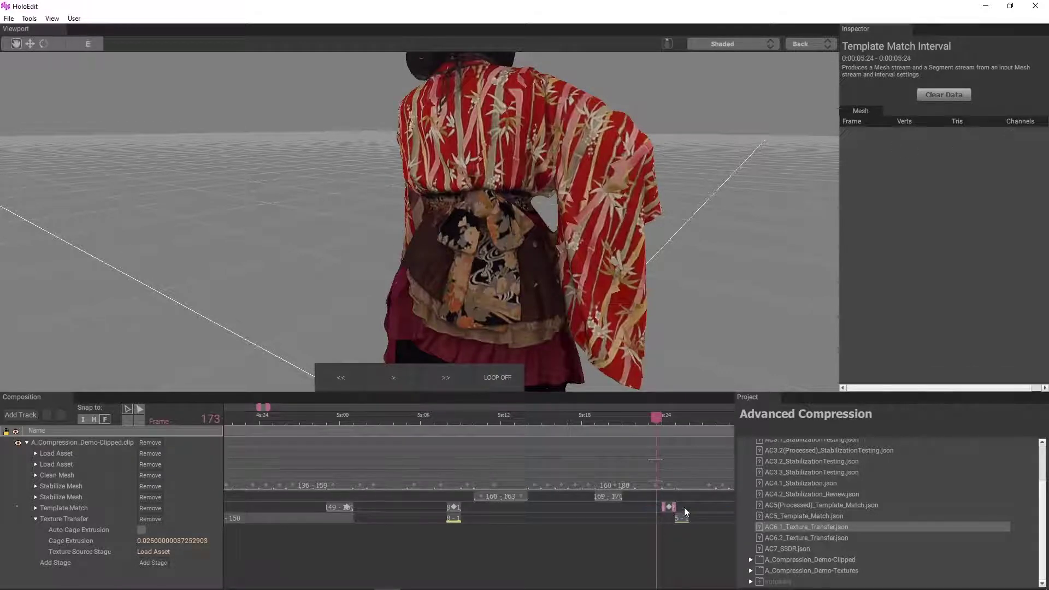
scroll(652, 556, up, 5)
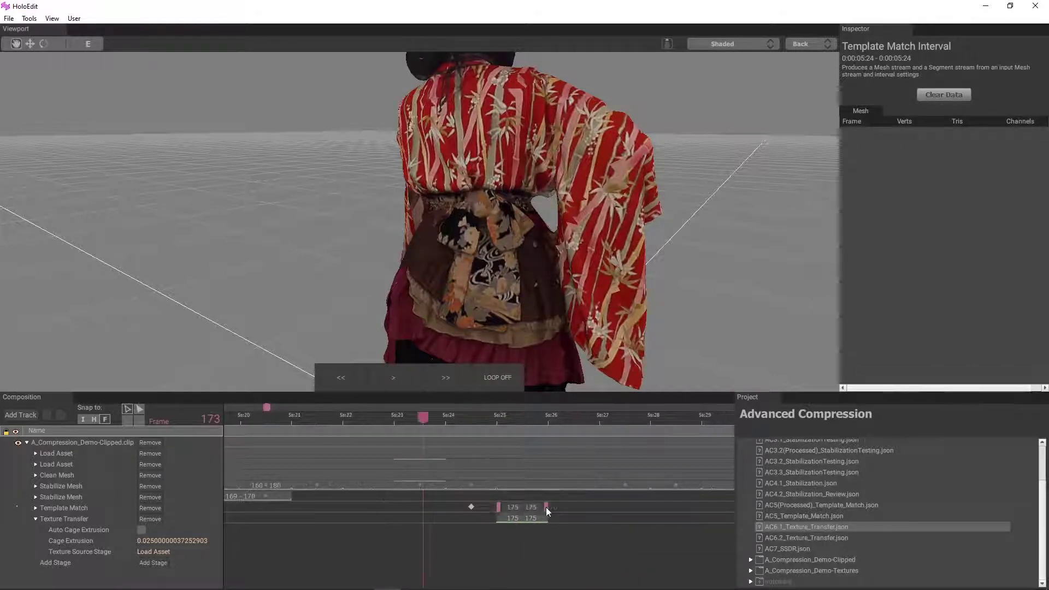
scroll(512, 528, down, 5)
right_click(514, 507)
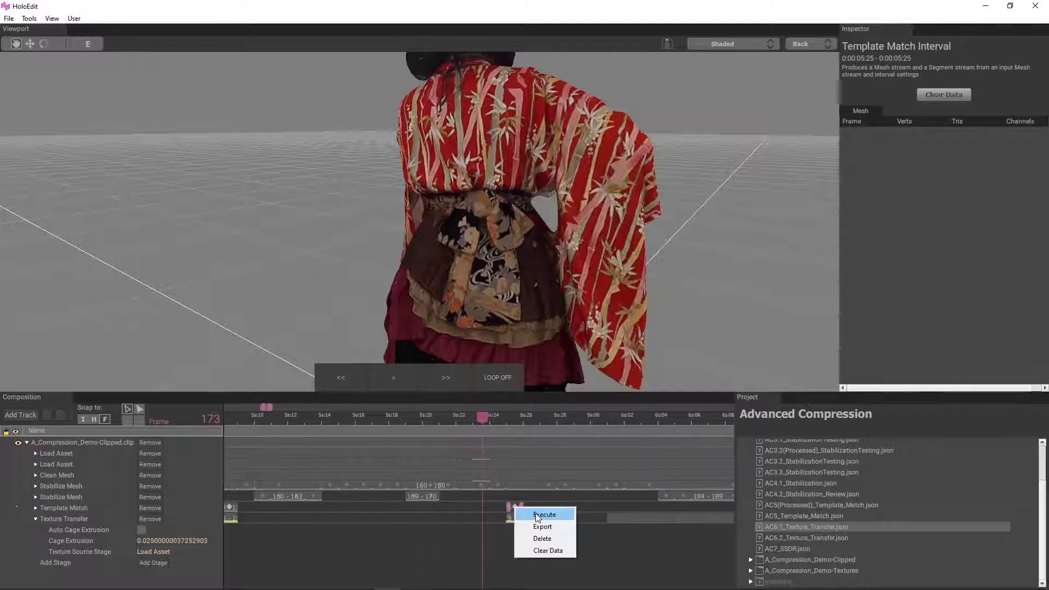
click(537, 515)
click(541, 323)
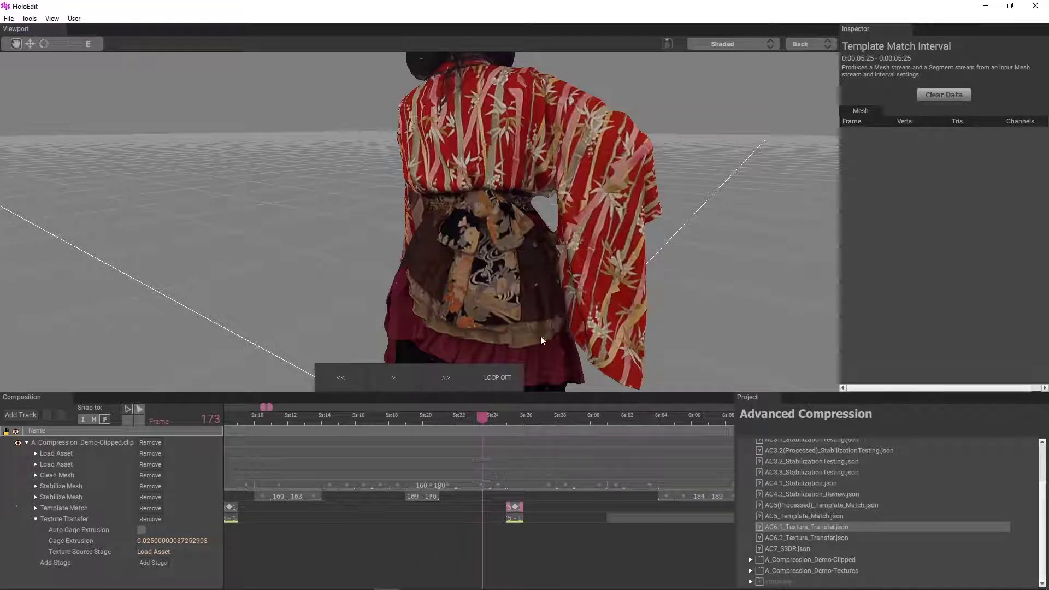
Check the frames up to 180, then delete the frame 158 and frame 175 Texture Transfer intervals.
drag(483, 417, 555, 429)
scroll(480, 537, down, 3)
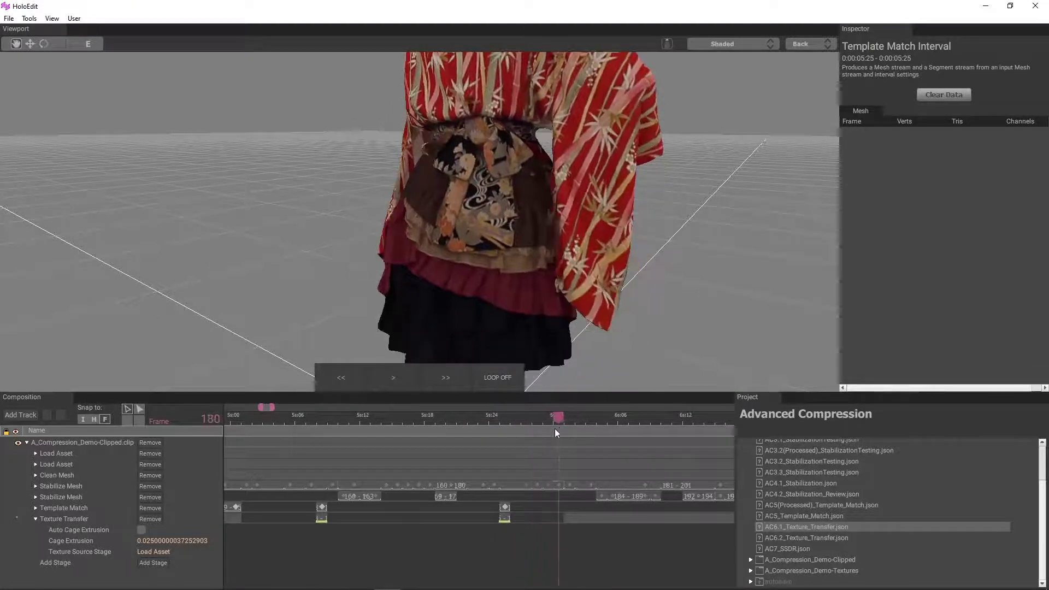
scroll(530, 451, down, 1)
scroll(441, 542, up, 2)
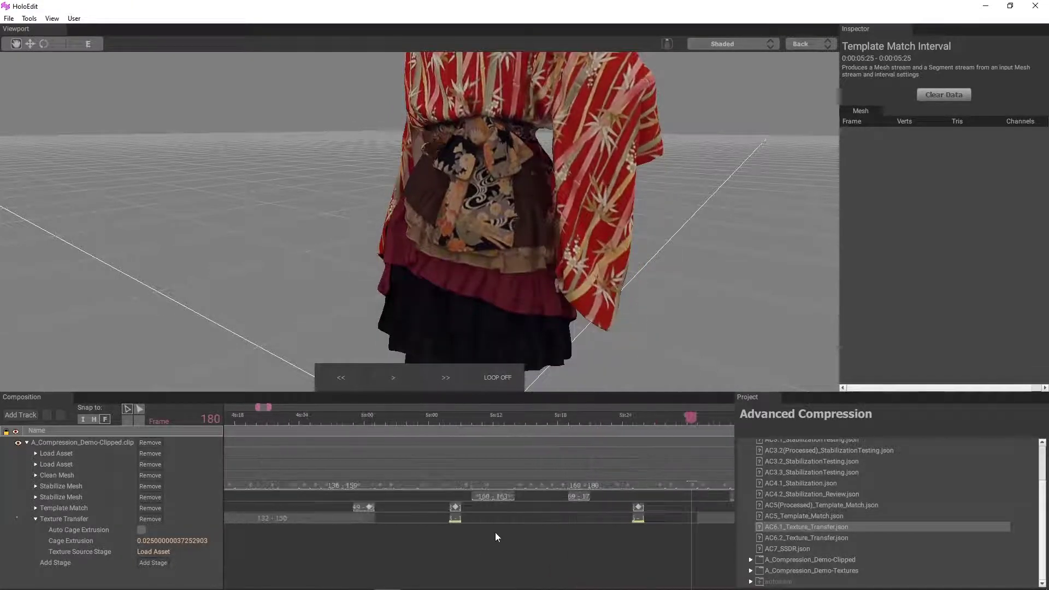
right_click(453, 518)
click(482, 549)
right_click(638, 517)
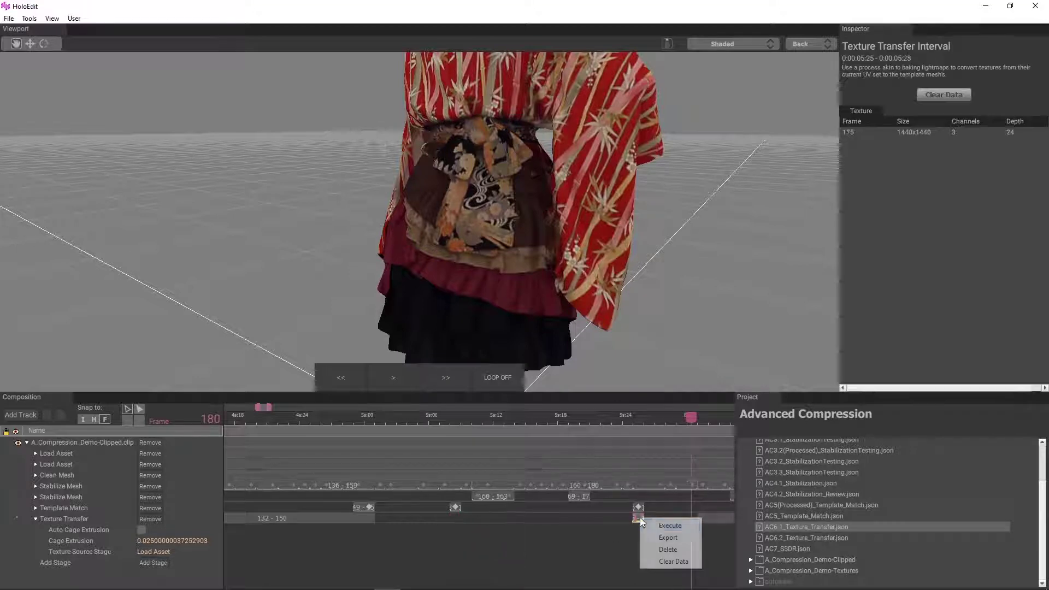
click(666, 549)
Go to frame 153 and add a Texture Transfer interval covering frames 151–156.
scroll(501, 255, down, 3)
drag(480, 244, 583, 220)
drag(635, 417, 401, 458)
drag(430, 521, 383, 523)
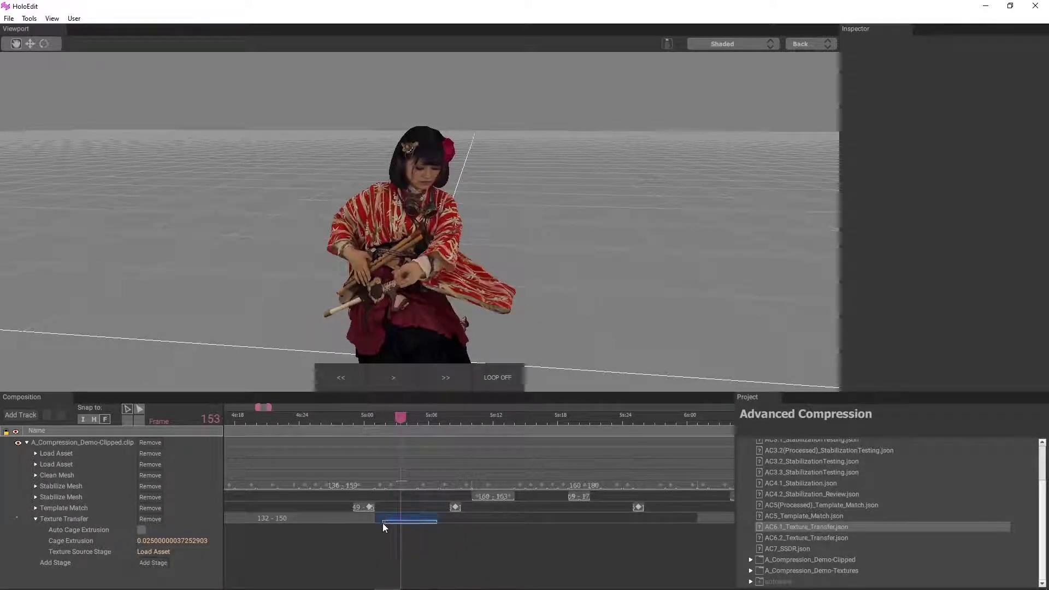
right_click(382, 523)
click(408, 525)
Inspect the upper body at frame 153 and set the 151–156 Texture Transfer interval's Cage Extrusion to 0.02.
scroll(363, 307, up, 3)
mouse_move(363, 306)
middle_down()
mouse_move(372, 271)
mouse_move(379, 316)
middle_up()
scroll(380, 315, up, 4)
drag(405, 295, 419, 232)
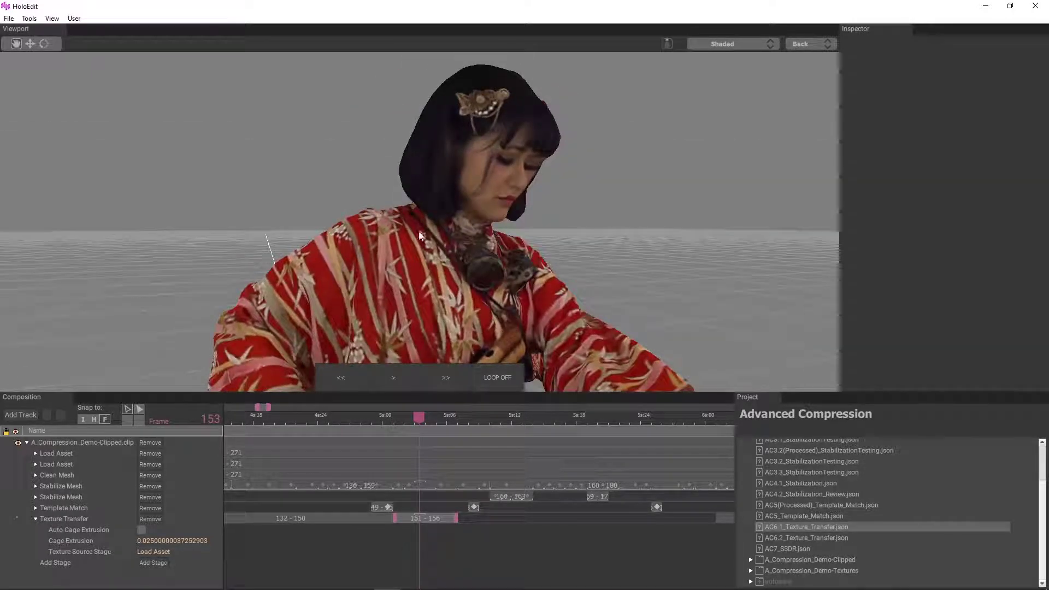
click(173, 541)
click(151, 541)
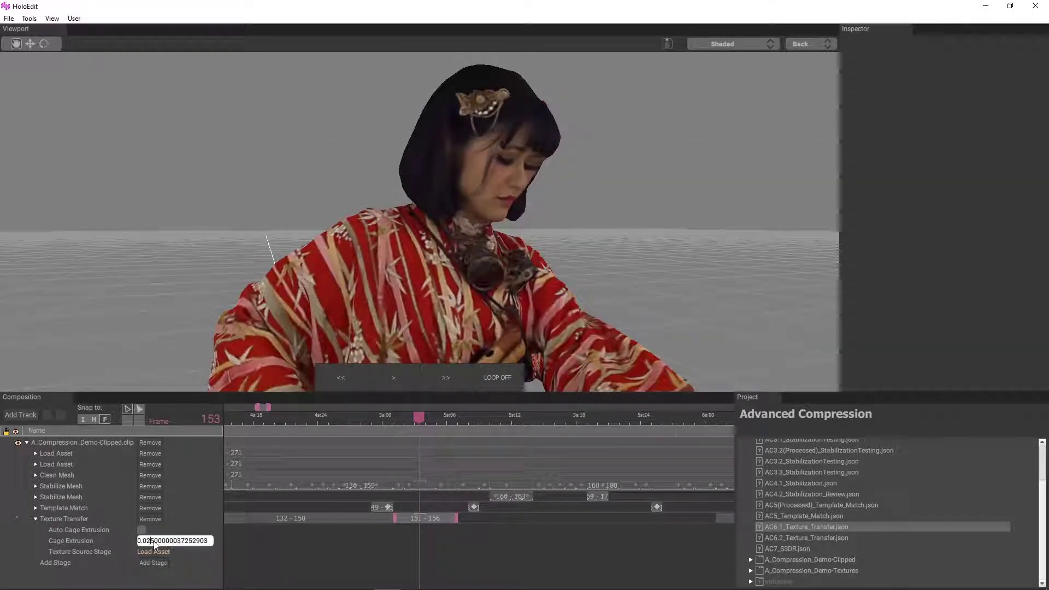
drag(152, 541, 300, 566)
key(BackSpace)
key(Return)
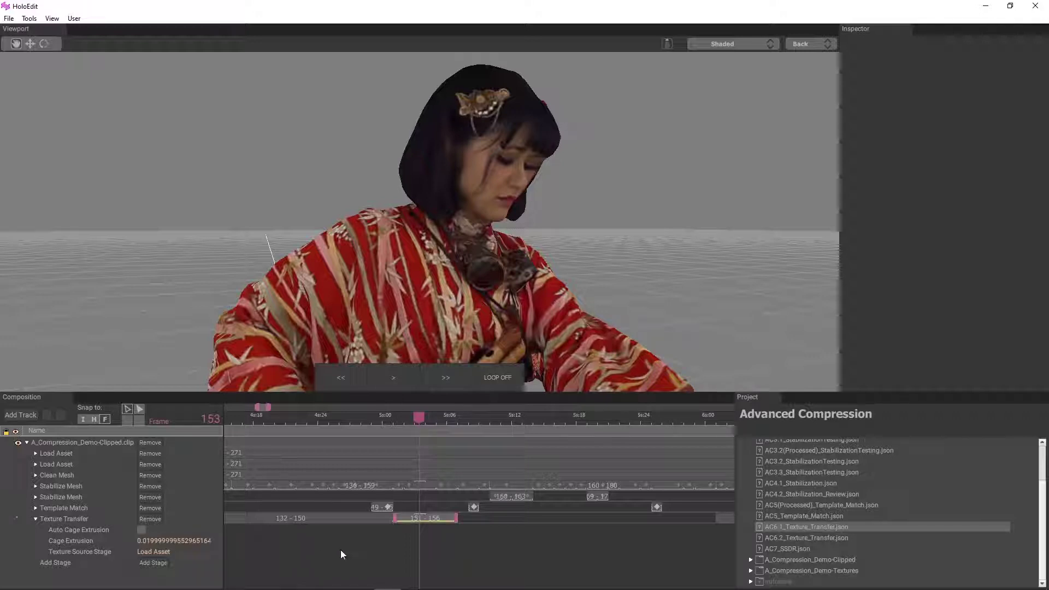
Scrub to frame 178 and add a Texture Transfer interval filling the gap over frames 157–180.
middle_drag(477, 541, 375, 475)
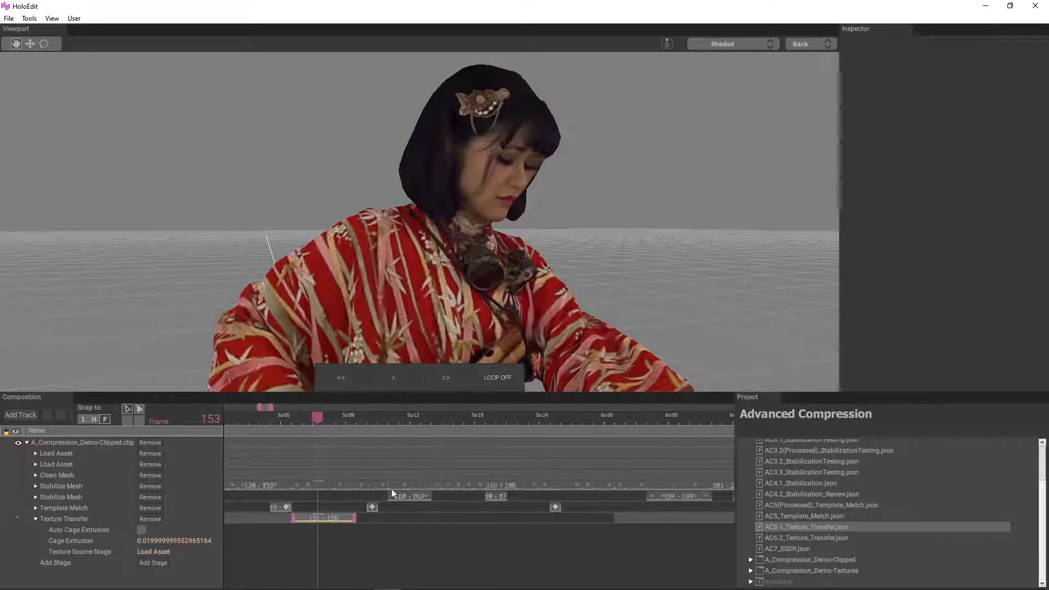
drag(310, 421, 588, 459)
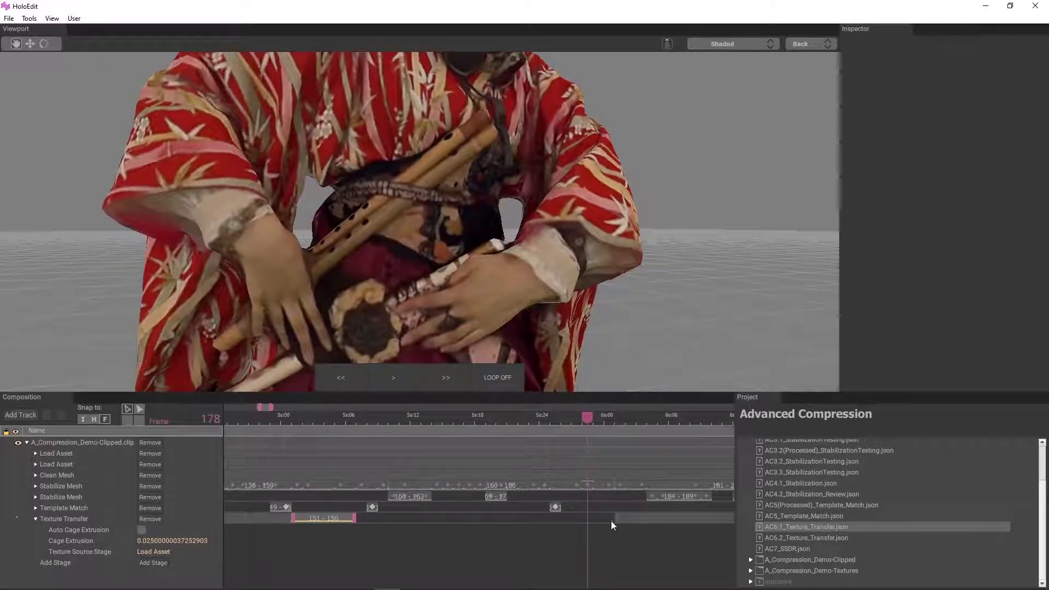
drag(611, 520, 381, 521)
right_click(361, 523)
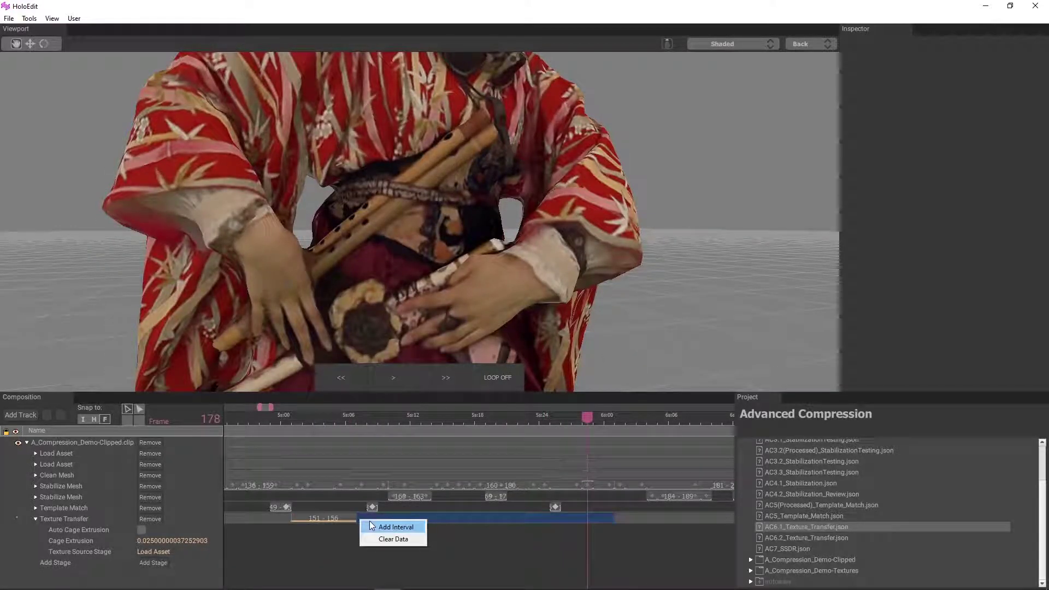
click(391, 527)
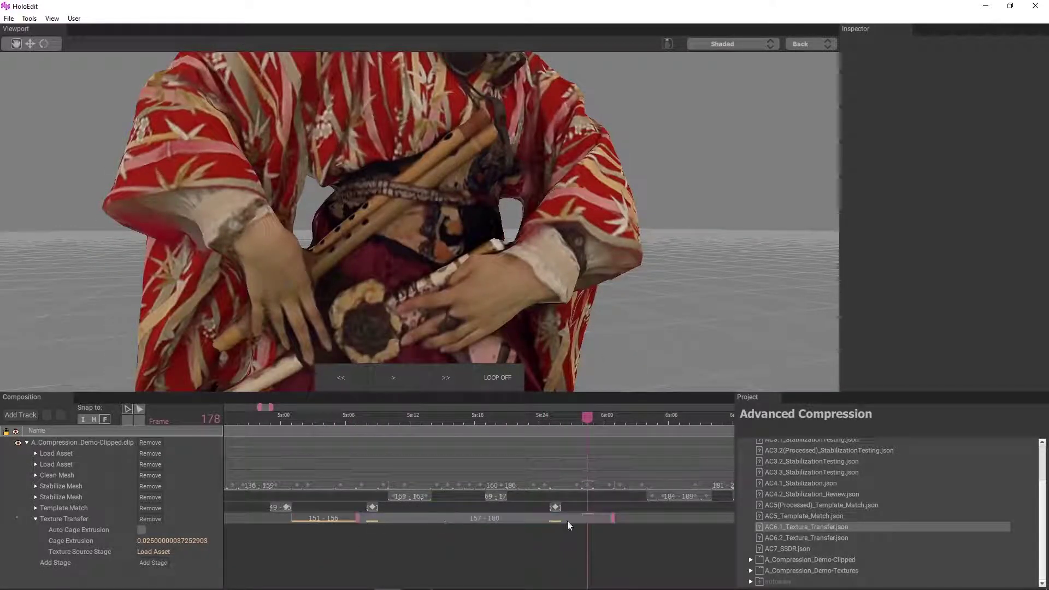
Extend the 157–180 Texture Transfer interval to frame 181 and enable its Auto Cage Extrusion at frame 157.
click(617, 519)
click(614, 519)
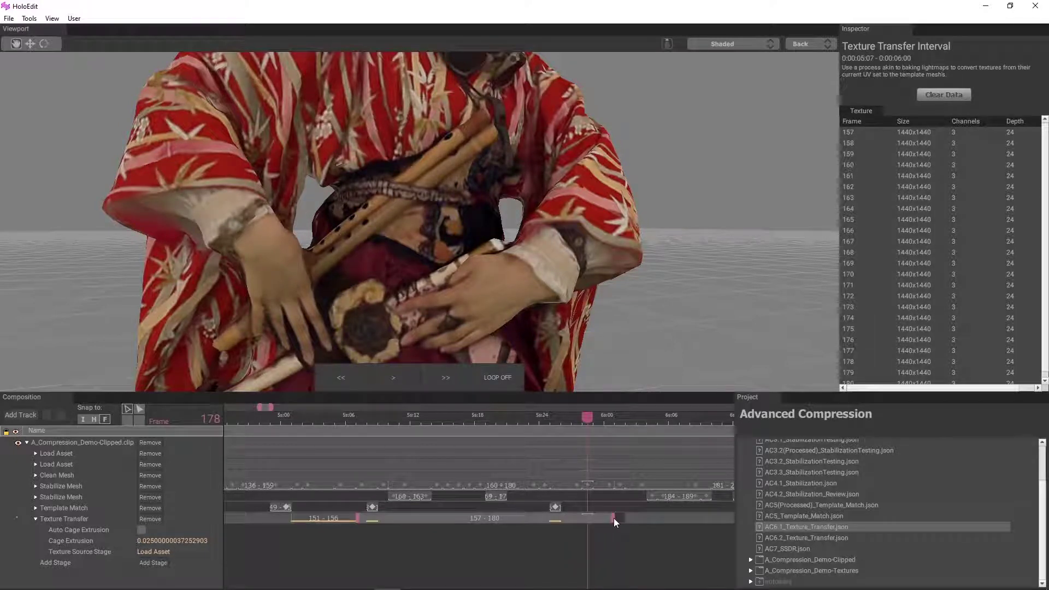
drag(588, 418, 365, 431)
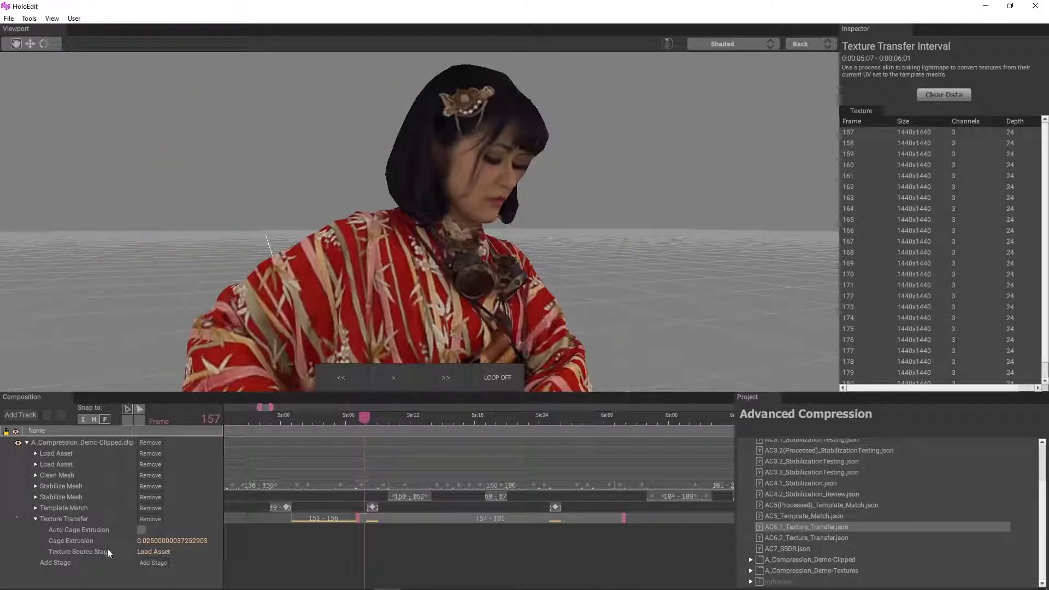
click(141, 530)
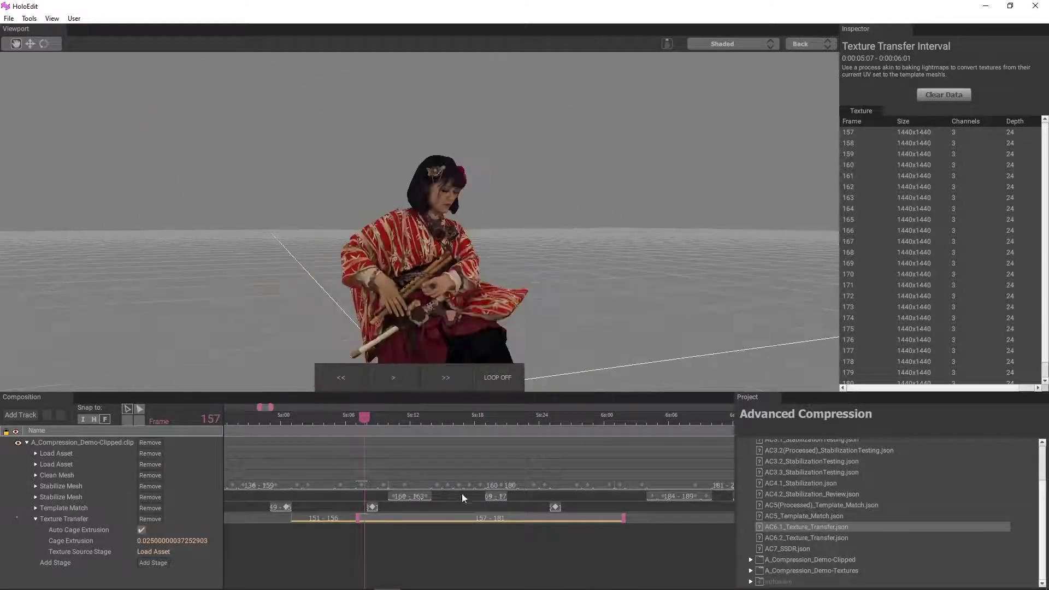
Check the frames from 182 onward and examine the back of the skirt at frame 194 for texture artifacts.
drag(434, 272, 344, 291)
middle_drag(569, 550, 414, 539)
click(475, 419)
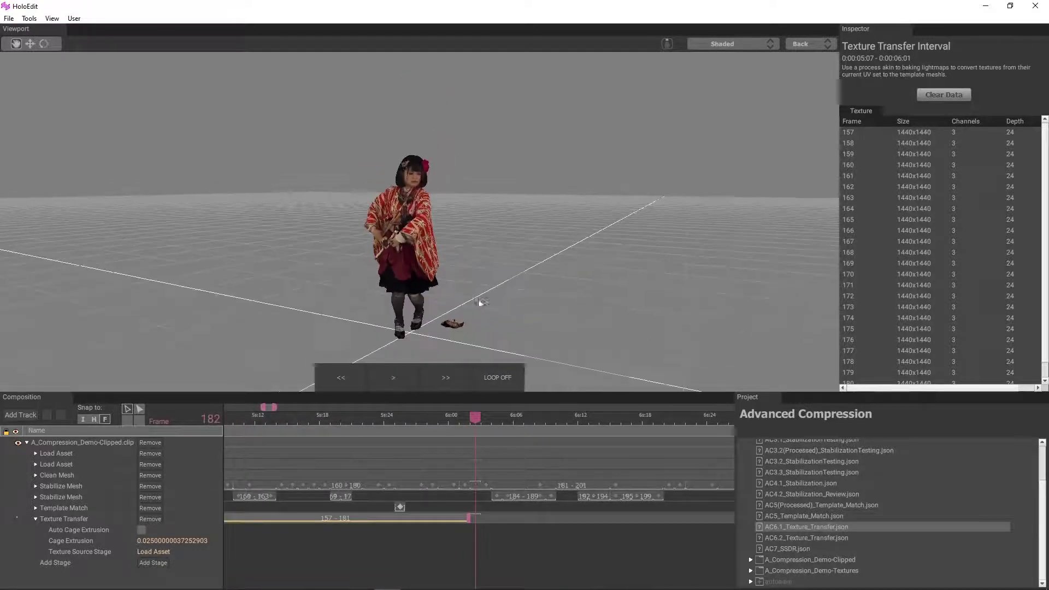
scroll(517, 554, down, 2)
scroll(517, 553, right, 4)
drag(366, 419, 500, 444)
drag(503, 298, 379, 316)
drag(496, 418, 454, 421)
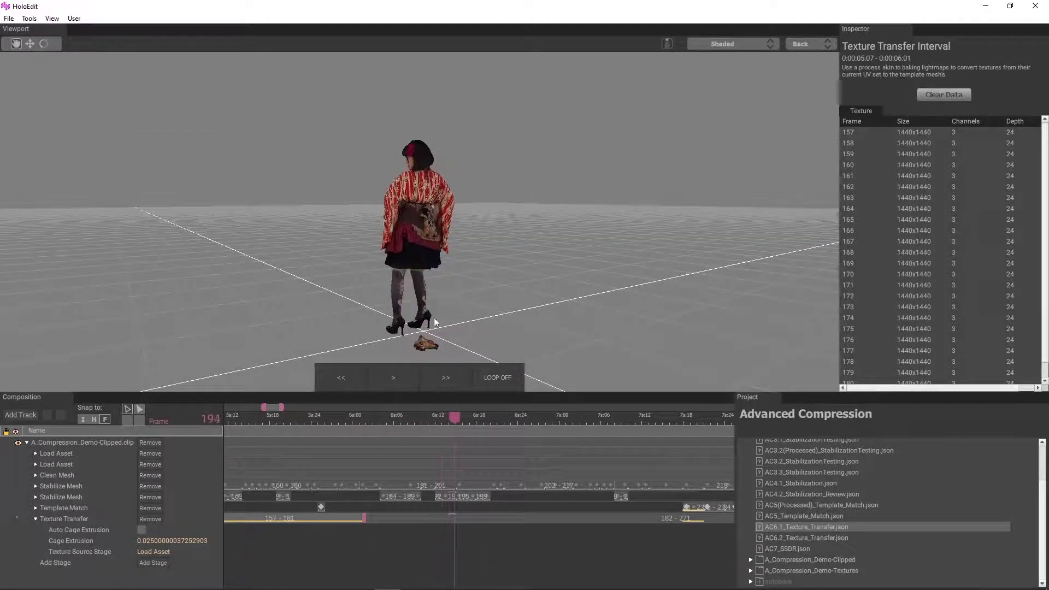
scroll(402, 316, up, 5)
scroll(401, 316, up, 5)
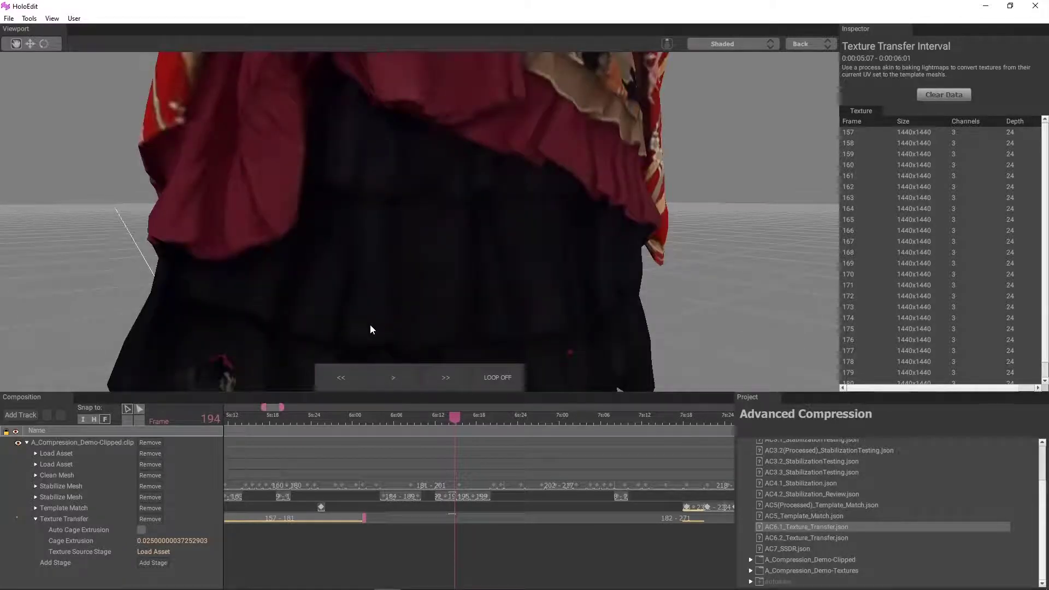
scroll(382, 312, up, 3)
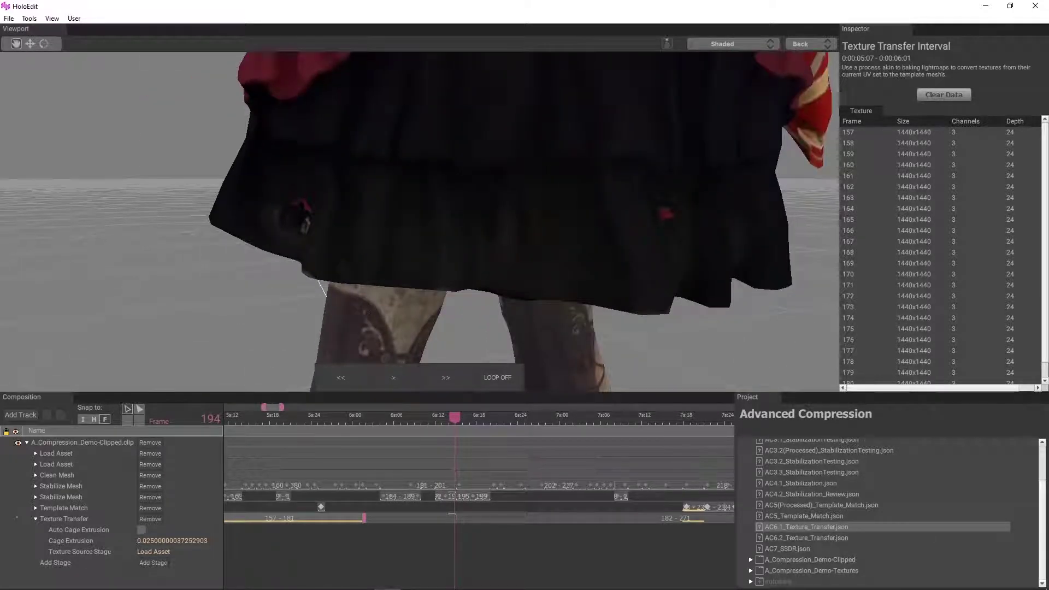
Split the 182–271 Texture Transfer interval into 182–193, a single-frame interval at 194, and 195–271.
click(416, 517)
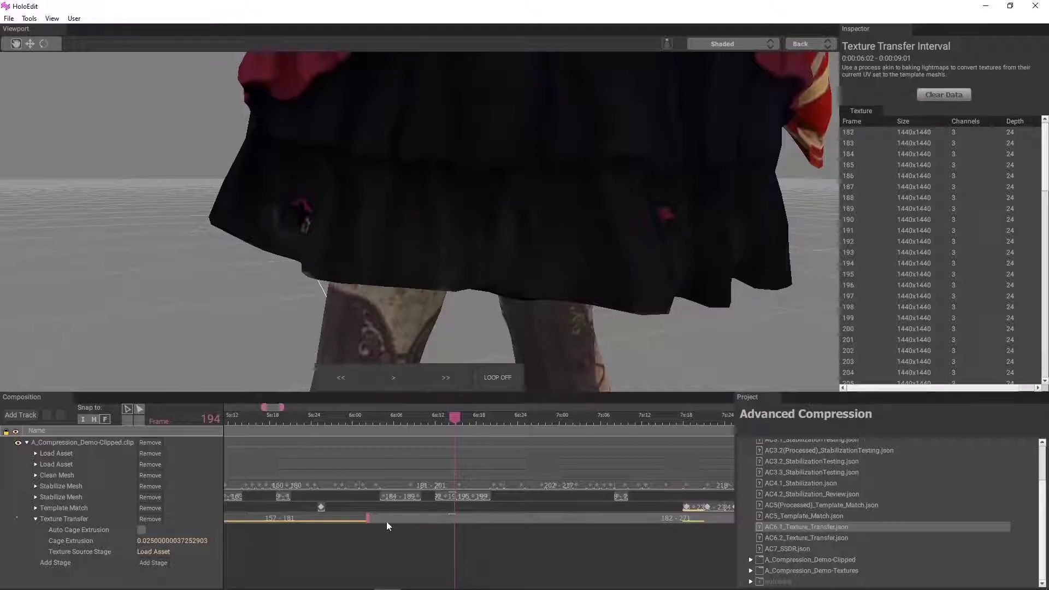
mouse_move(368, 519)
mouse_down()
mouse_move(461, 522)
mouse_move(373, 523)
mouse_up()
right_click(452, 518)
click(458, 525)
click(449, 520)
right_click(375, 521)
click(394, 527)
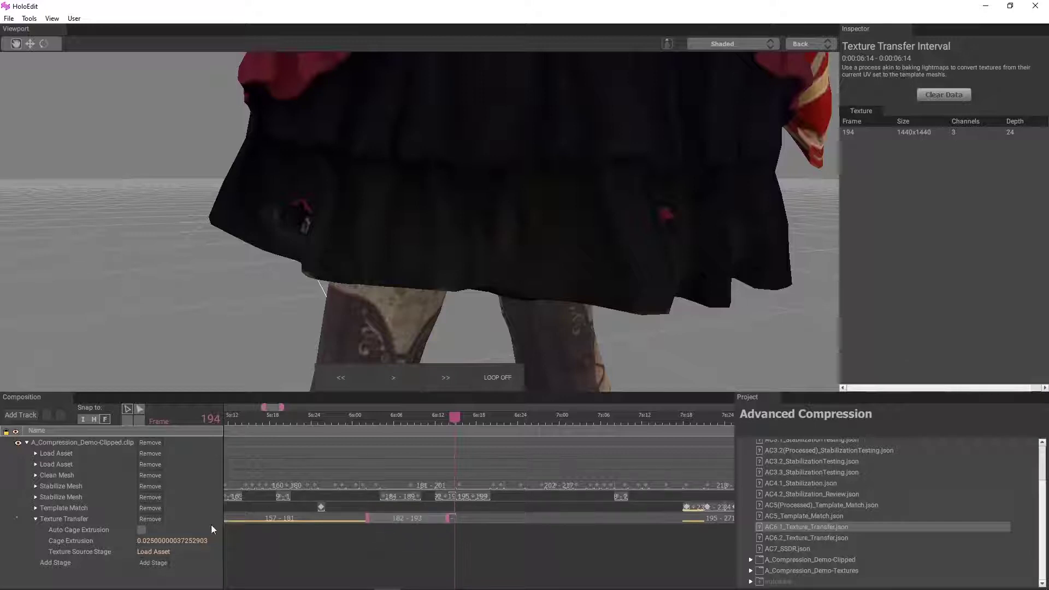
Set the Cage Extrusion of the frame 194 Texture Transfer interval to 0.035.
scroll(392, 538, up, 4)
scroll(595, 545, down, 4)
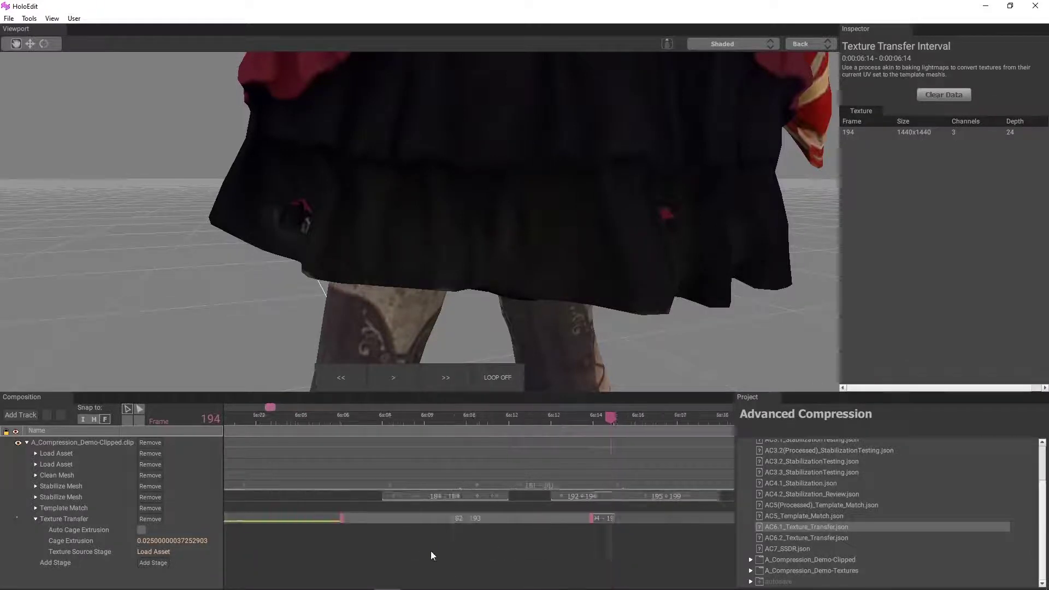
click(173, 541)
text(0.035)
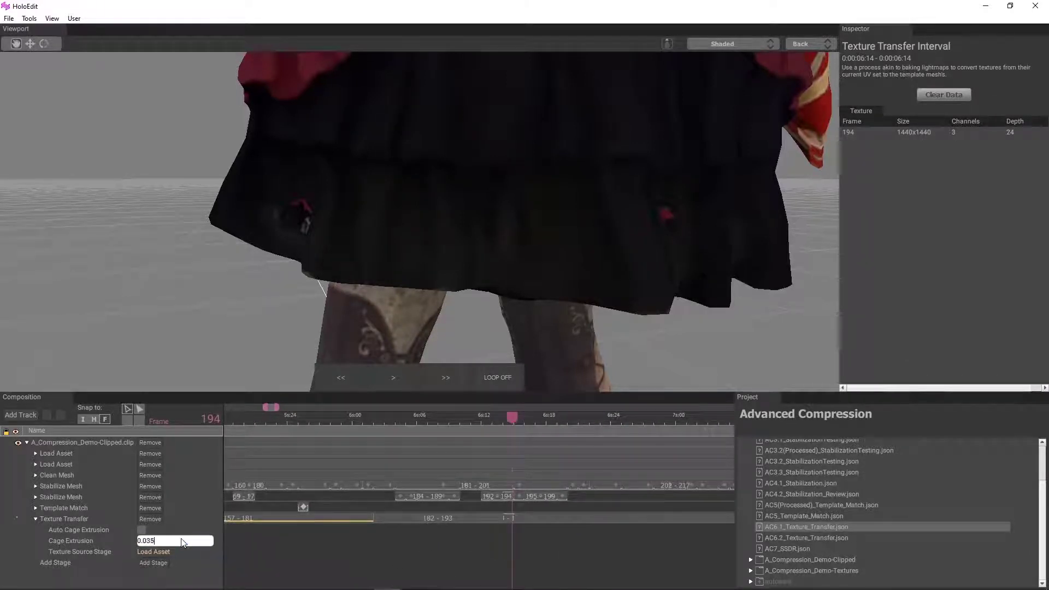
key(Return)
Check the frames after 194 from several sides and examine the back of the skirt at frame 203.
scroll(543, 197, down, 5)
middle_drag(534, 181, 536, 265)
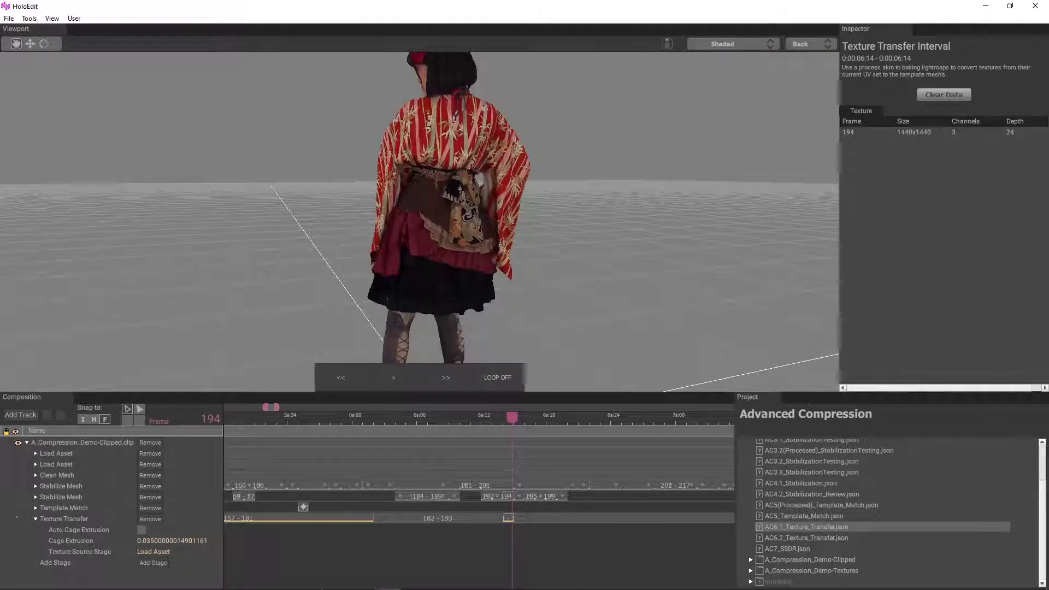
drag(512, 418, 627, 439)
scroll(530, 257, down, 3)
middle_drag(530, 257, 363, 278)
drag(627, 418, 733, 442)
scroll(516, 516, down, 3)
middle_drag(515, 516, 419, 518)
drag(523, 435, 451, 450)
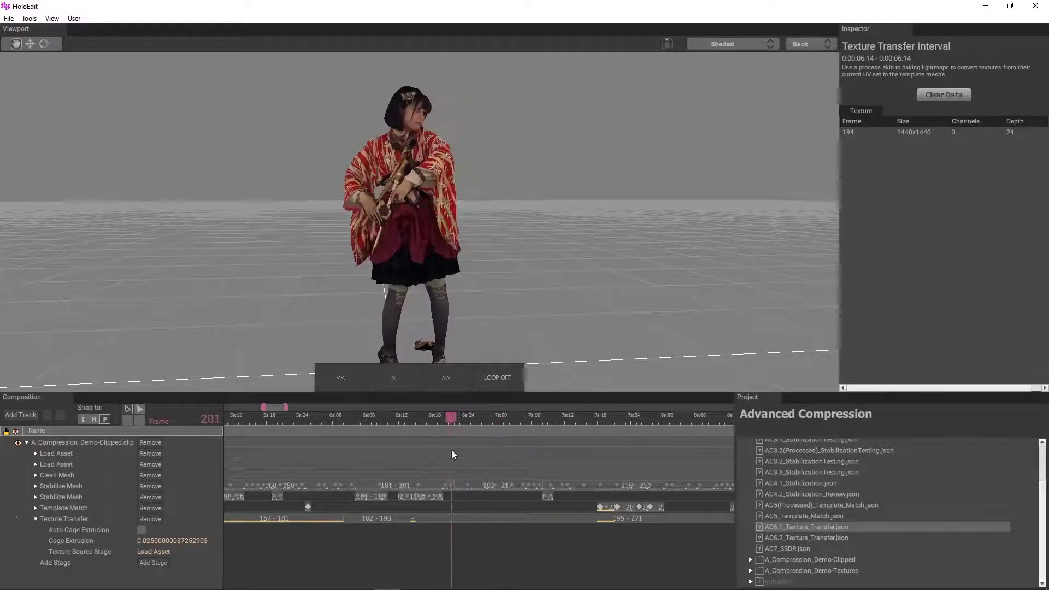
middle_drag(306, 279, 469, 282)
mouse_move(451, 418)
mouse_down()
mouse_move(473, 418)
mouse_move(461, 418)
mouse_up()
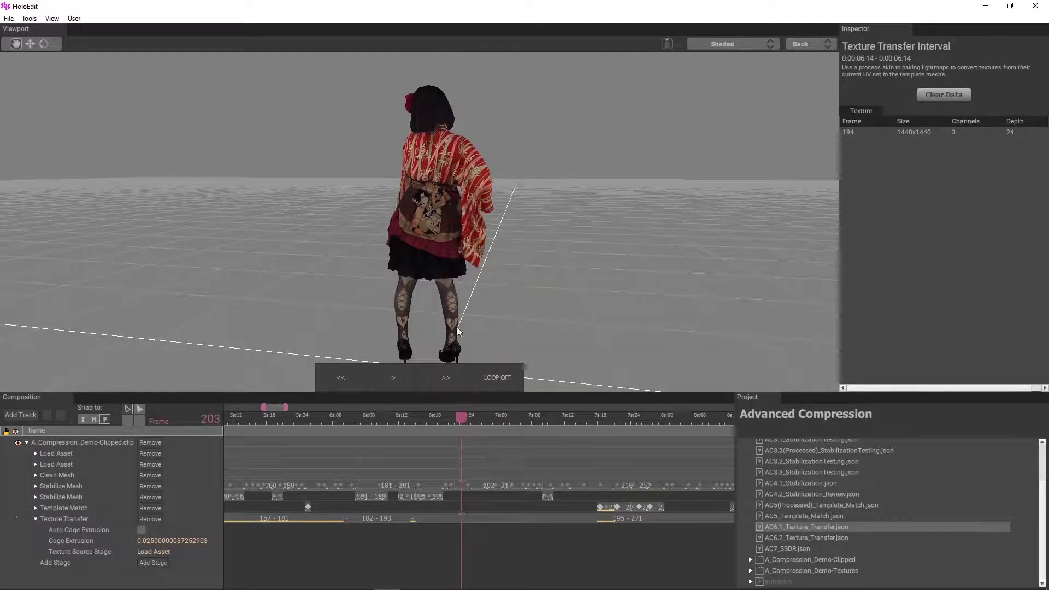
scroll(456, 327, up, 5)
middle_drag(449, 321, 422, 300)
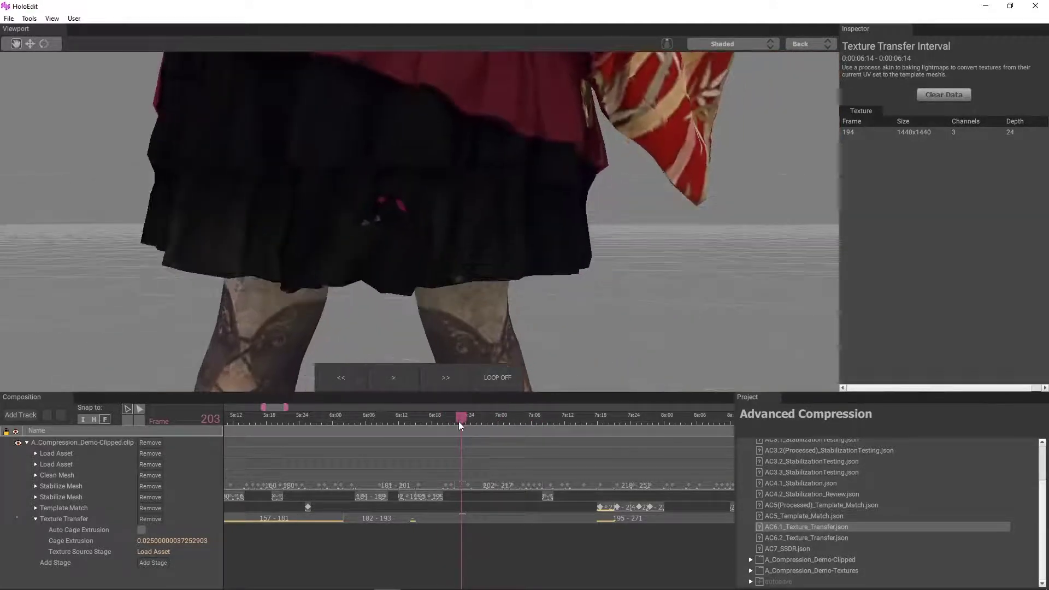
drag(460, 421, 463, 419)
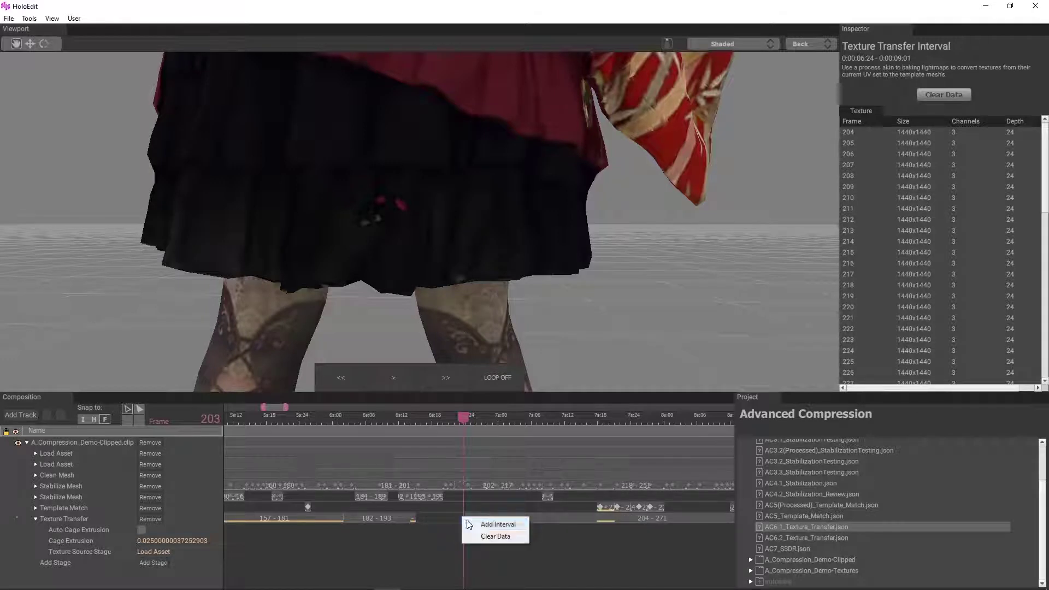
Add a single-frame Texture Transfer interval at frame 203 and another filling the gap over frames 195–202.
click(476, 523)
scroll(464, 531, up, 2)
drag(447, 520, 369, 521)
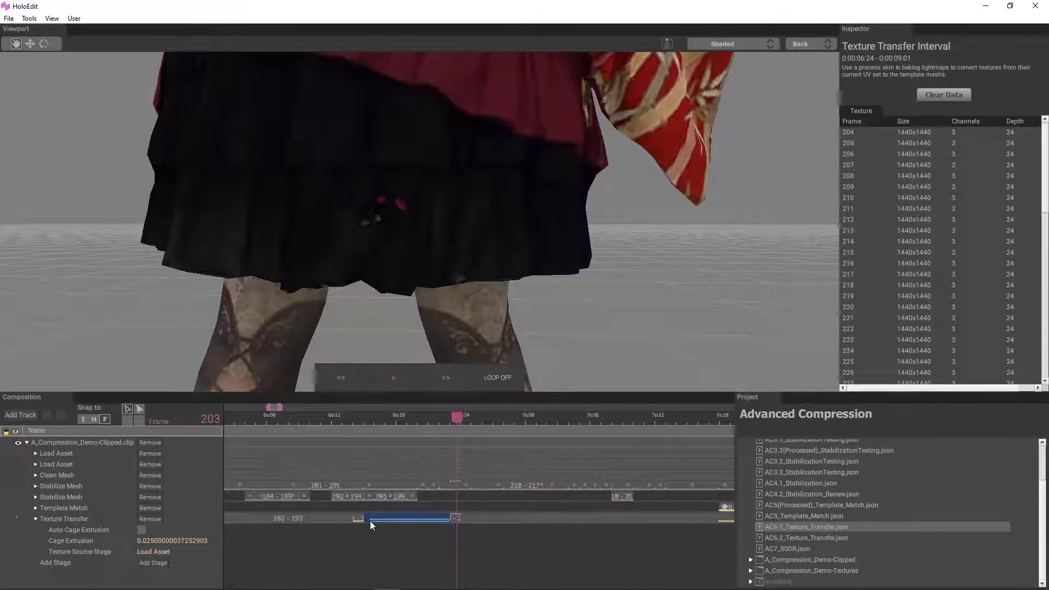
Set the frame 203 Texture Transfer interval's Cage Extrusion to 0.03 and execute that interval.
double_click(187, 541)
text(03)
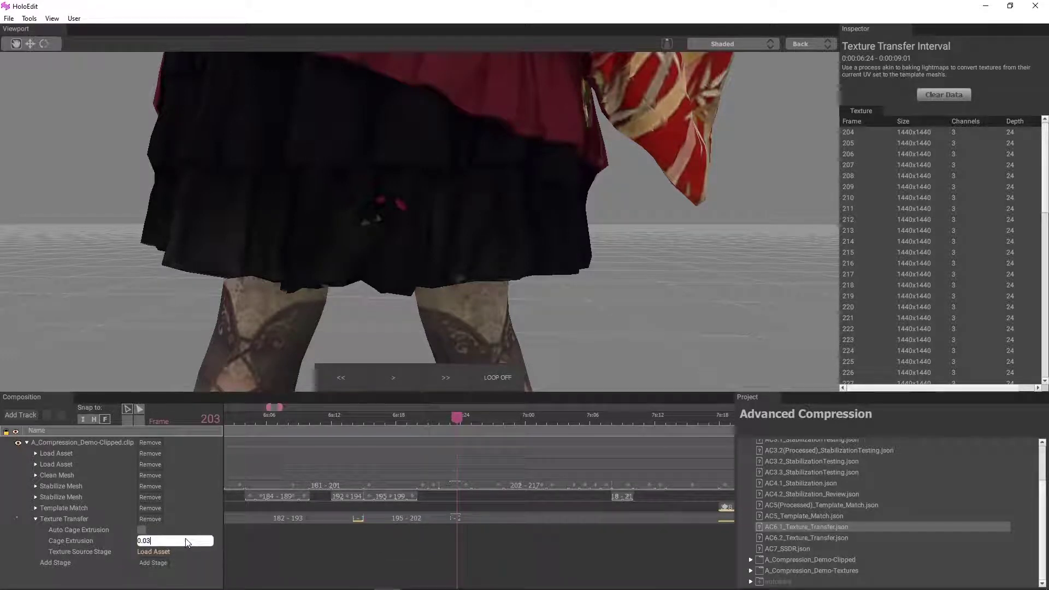
key(Return)
right_click(455, 519)
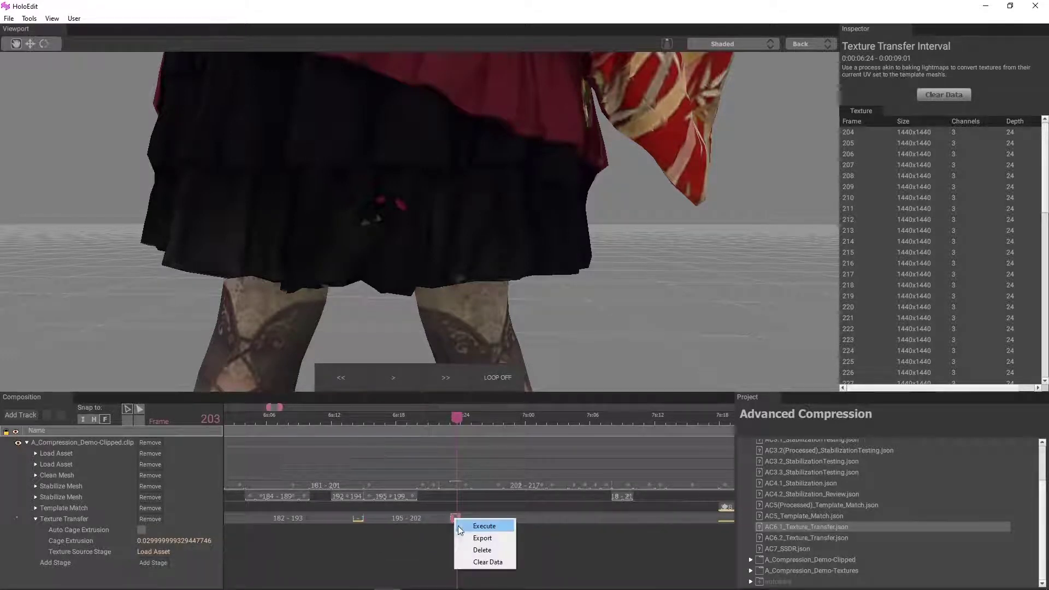
click(474, 526)
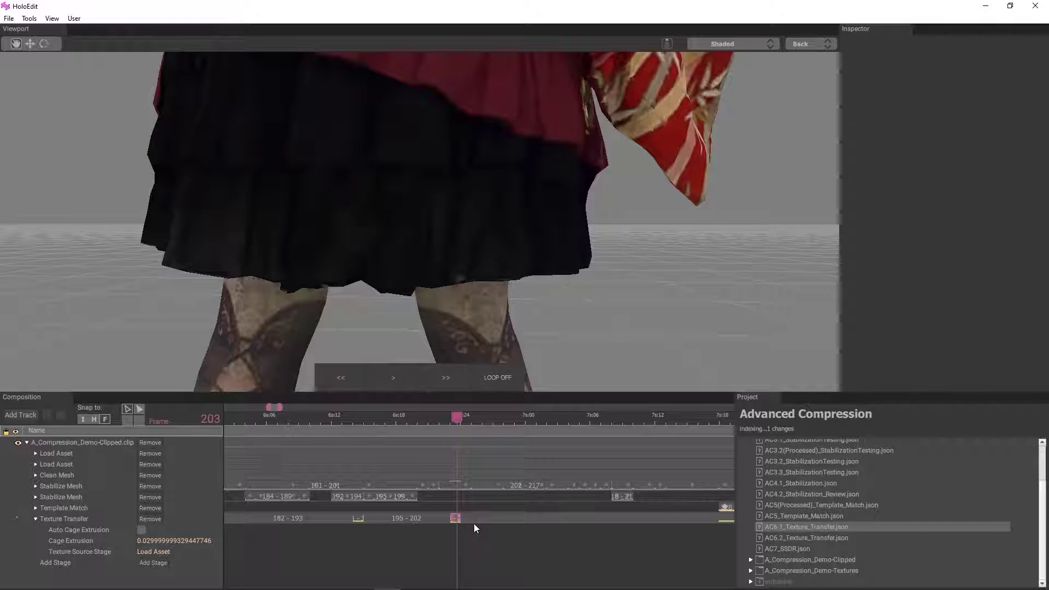
Check the frames after 203 from several angles and examine the back of the skirt at frame 210.
scroll(324, 207, down, 5)
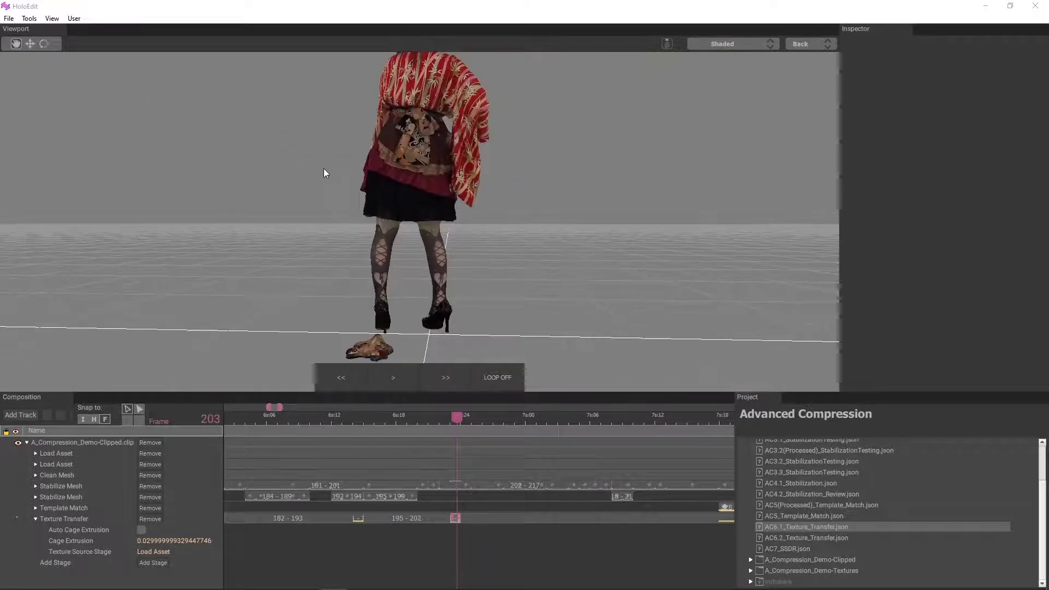
middle_drag(323, 168, 324, 255)
drag(324, 256, 492, 278)
middle_drag(350, 208, 404, 322)
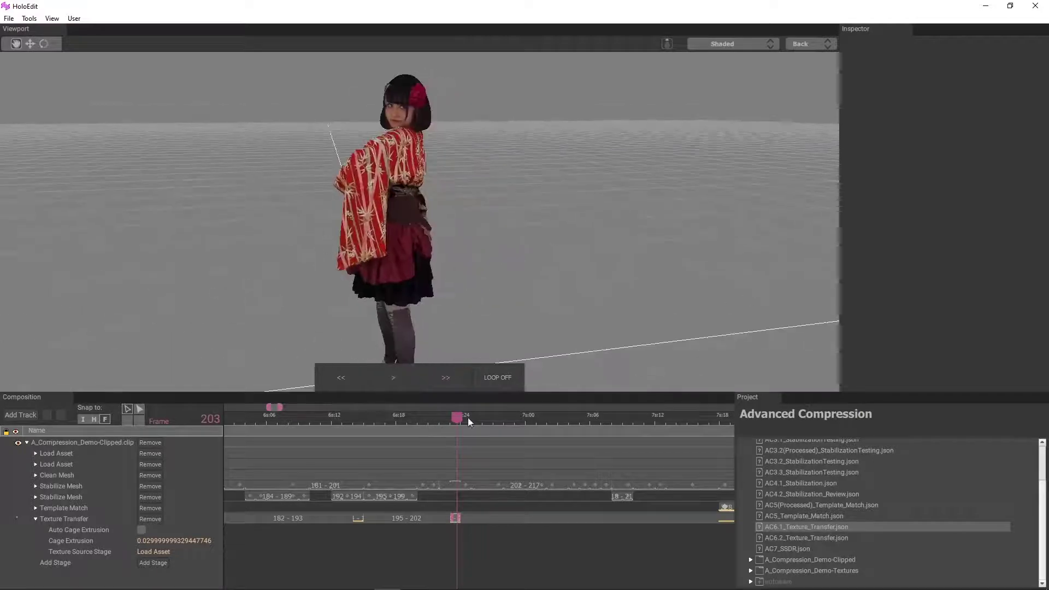
drag(468, 418, 558, 450)
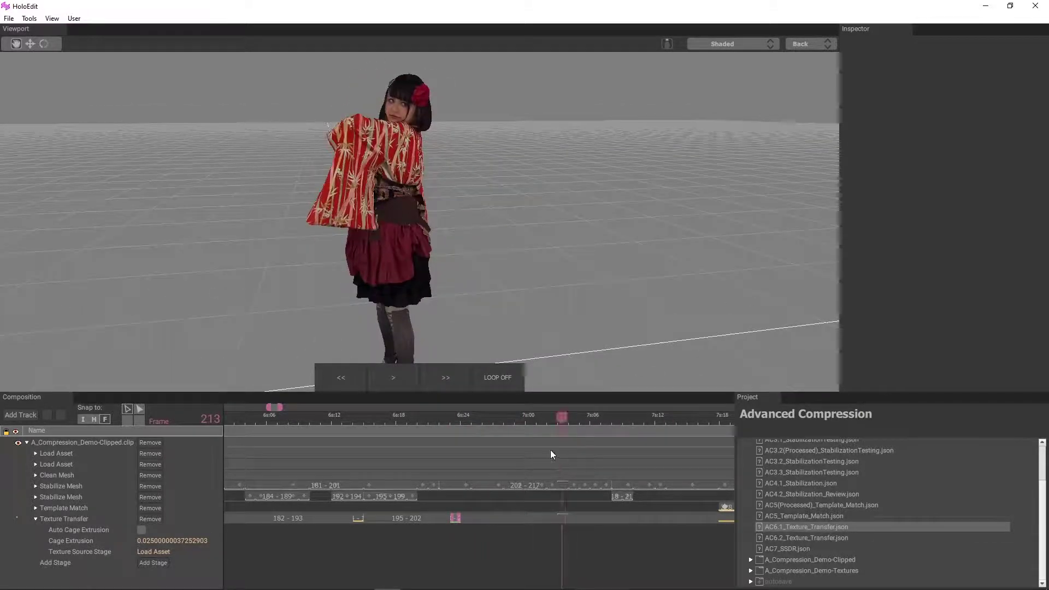
middle_drag(557, 290, 502, 218)
drag(558, 418, 525, 420)
middle_drag(481, 284, 404, 279)
drag(525, 419, 599, 432)
middle_drag(538, 326, 500, 278)
drag(596, 418, 530, 427)
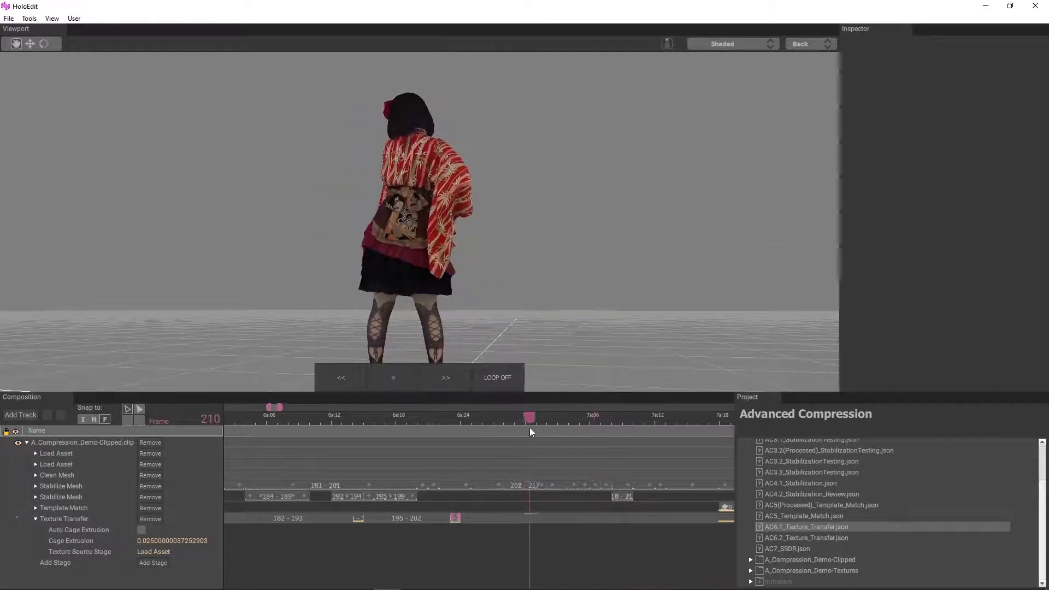
scroll(360, 241, up, 5)
middle_drag(359, 242, 319, 81)
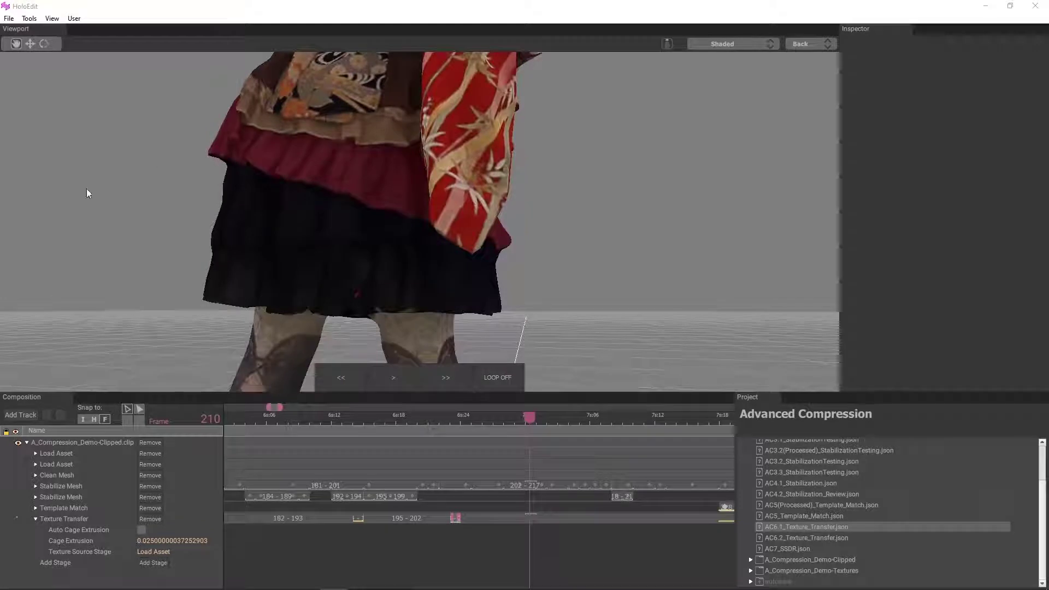
Split the 204–271 Texture Transfer interval into 204–209, a single-frame interval at 210, and 211–271.
click(550, 525)
drag(540, 534, 476, 519)
right_click(529, 518)
click(540, 524)
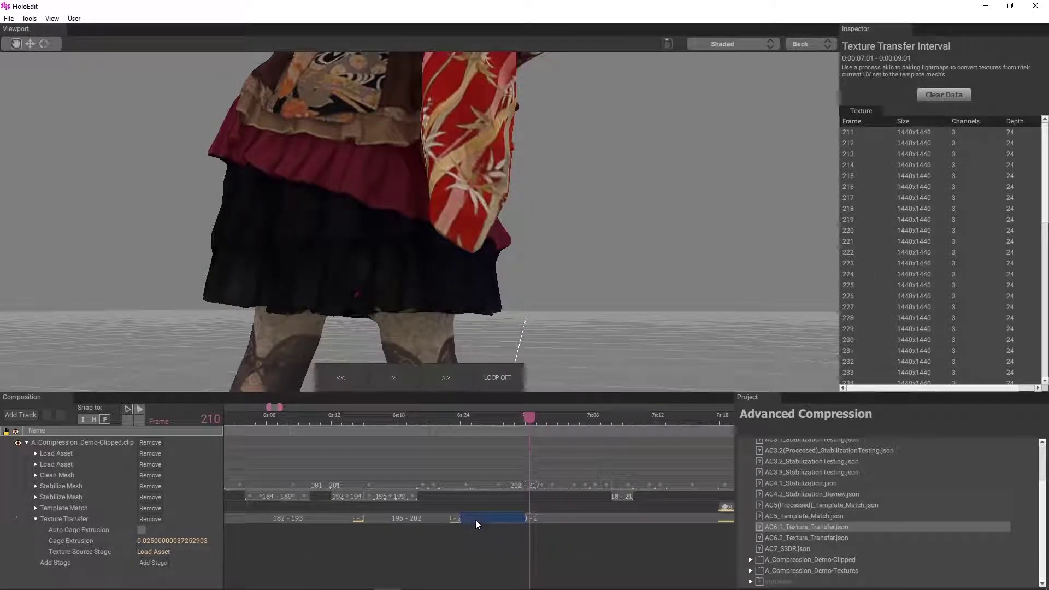
Set the Cage Extrusion of the frame 210 Texture Transfer interval to 0.03.
click(179, 540)
text(03)
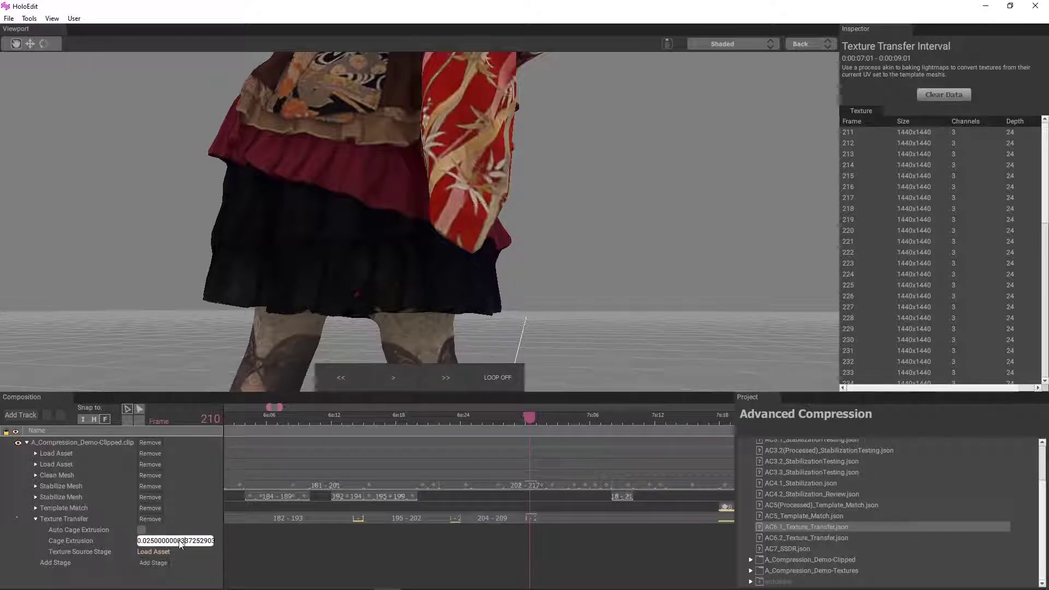
key(ctrl+a)
text(0.03)
key(Return)
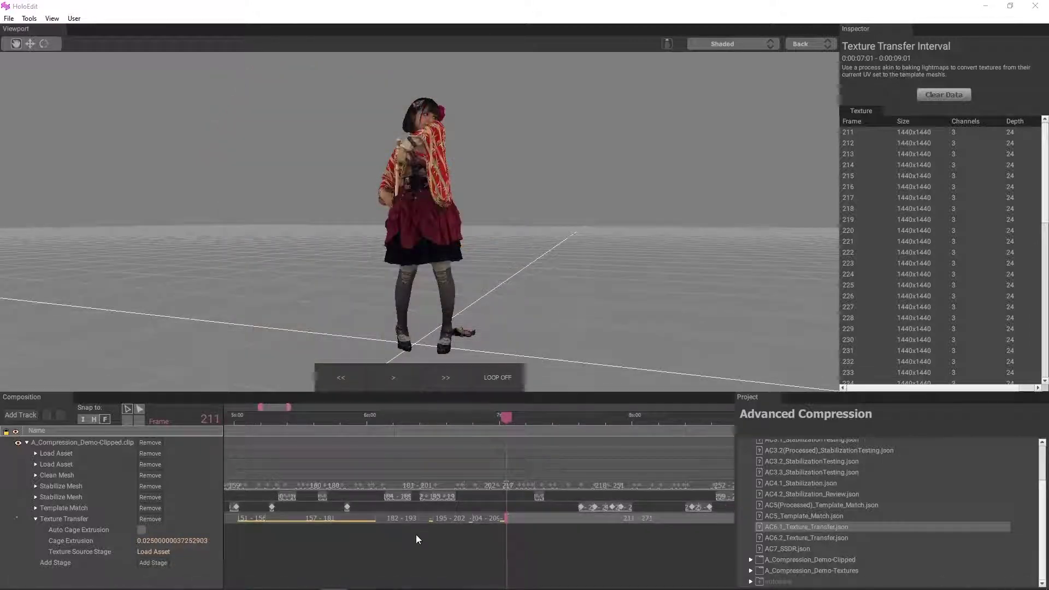
Check the frames from 211 to 231, viewing the model's legs and skirt from the front and back.
scroll(519, 517, up, 2)
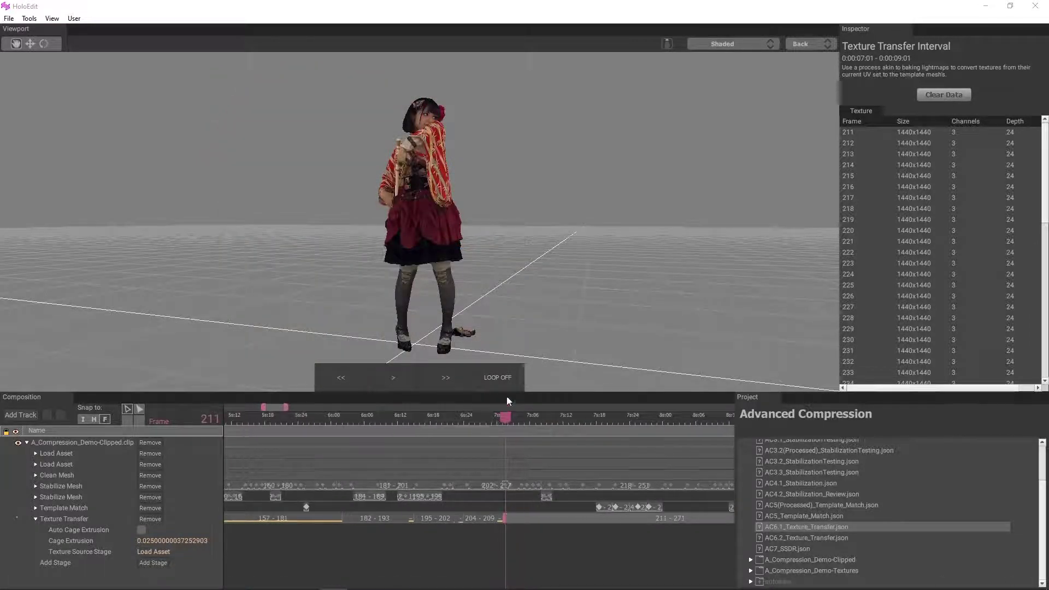
scroll(463, 279, up, 3)
scroll(463, 281, up, 3)
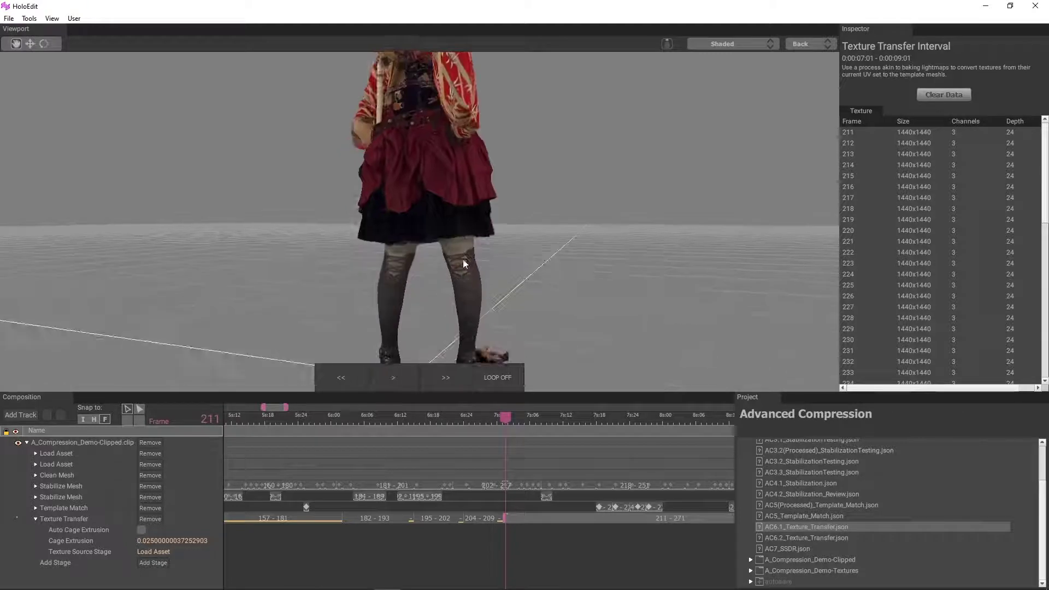
drag(463, 260, 334, 263)
drag(509, 420, 615, 436)
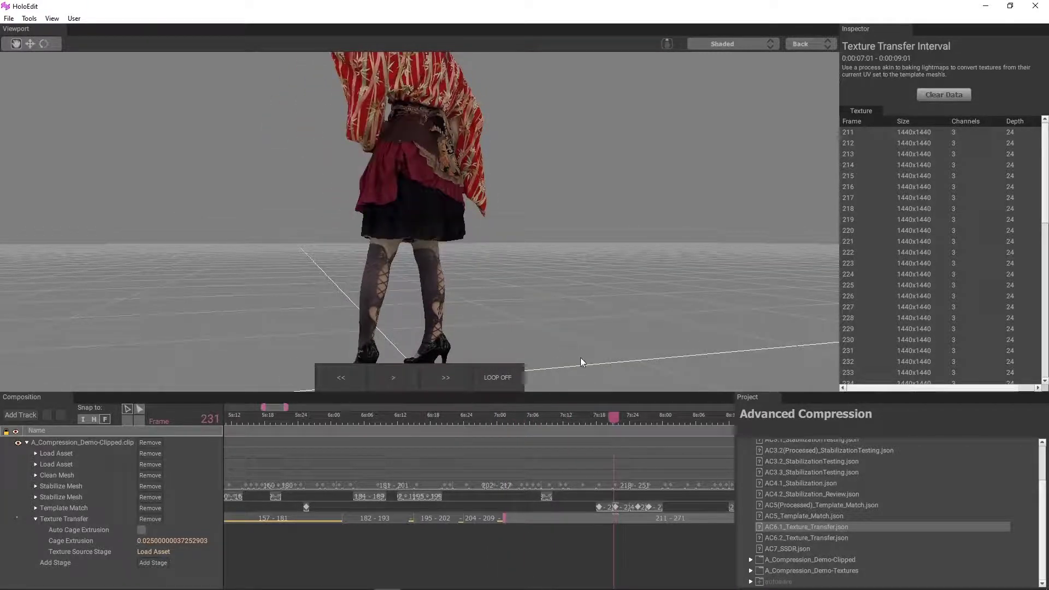
scroll(574, 329, down, 3)
drag(573, 329, 491, 328)
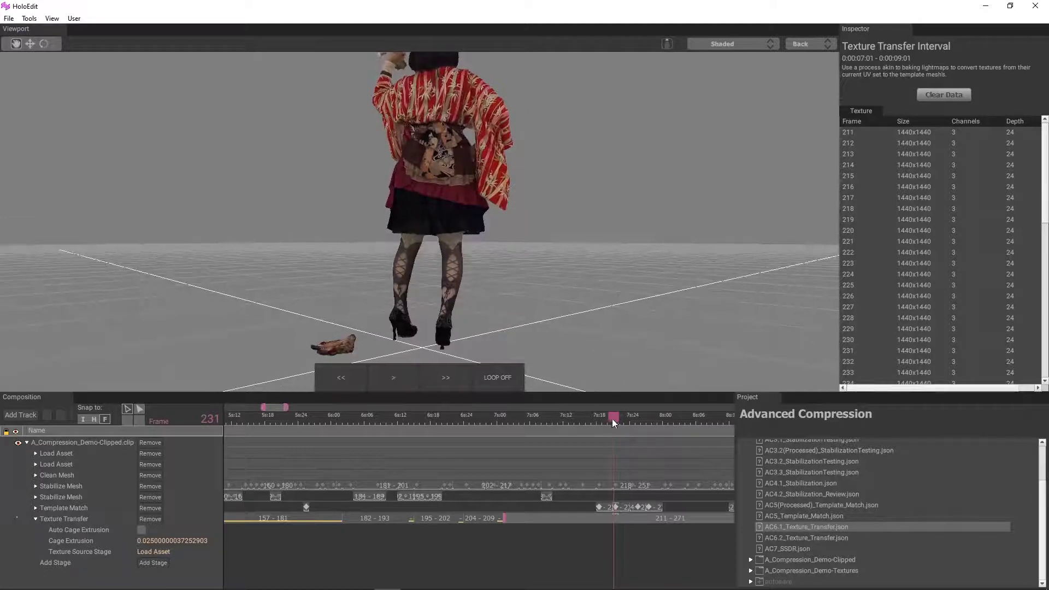
Split the 211–271 Texture Transfer interval into 211–229, a single-frame interval at 230, and 231–271.
drag(612, 418, 610, 418)
scroll(425, 277, up, 5)
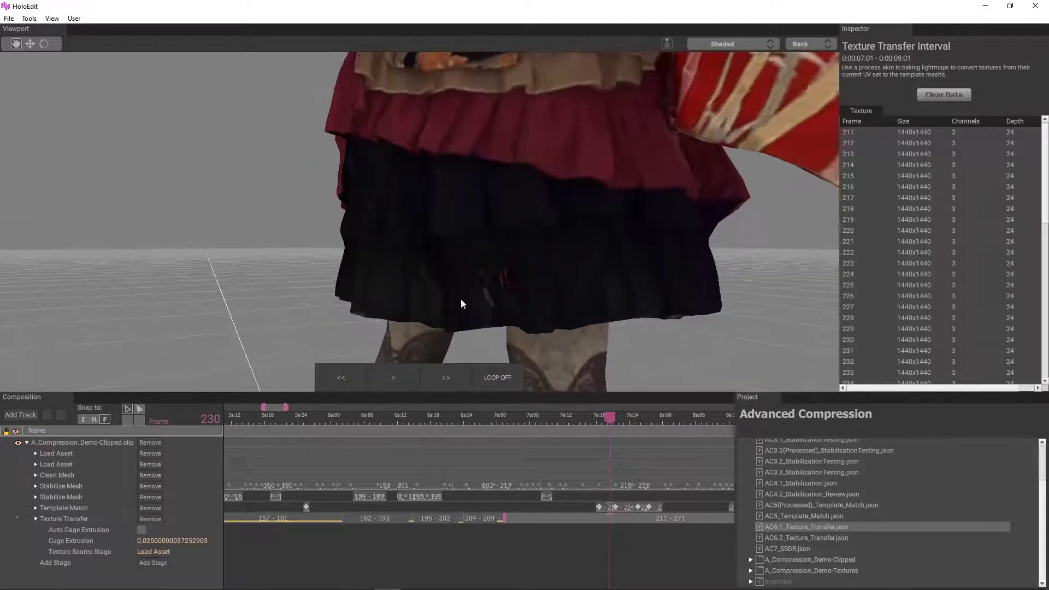
scroll(470, 303, up, 2)
scroll(569, 311, up, 3)
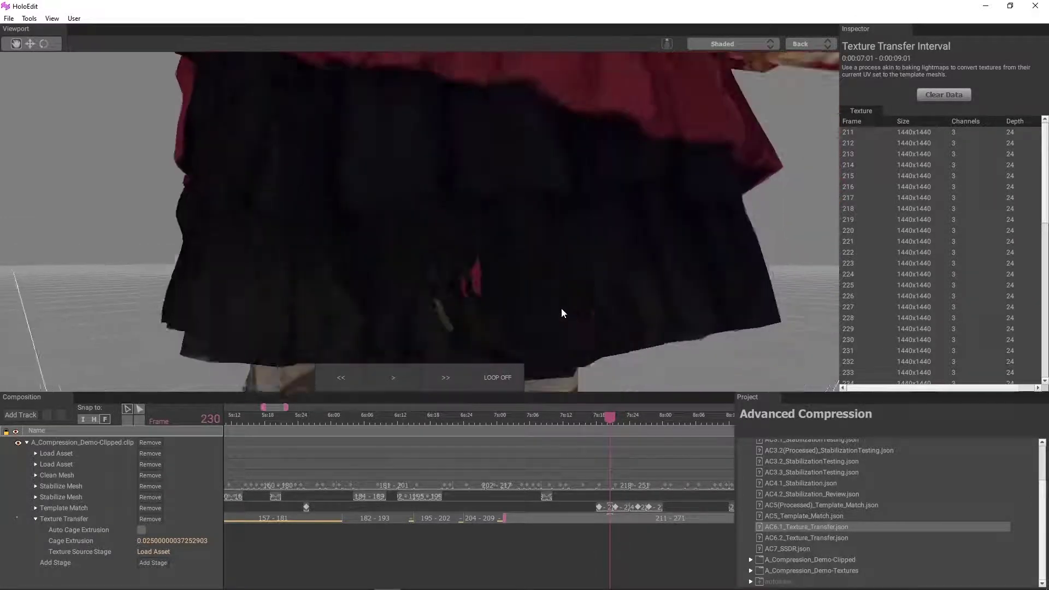
drag(562, 309, 559, 309)
drag(514, 520, 607, 518)
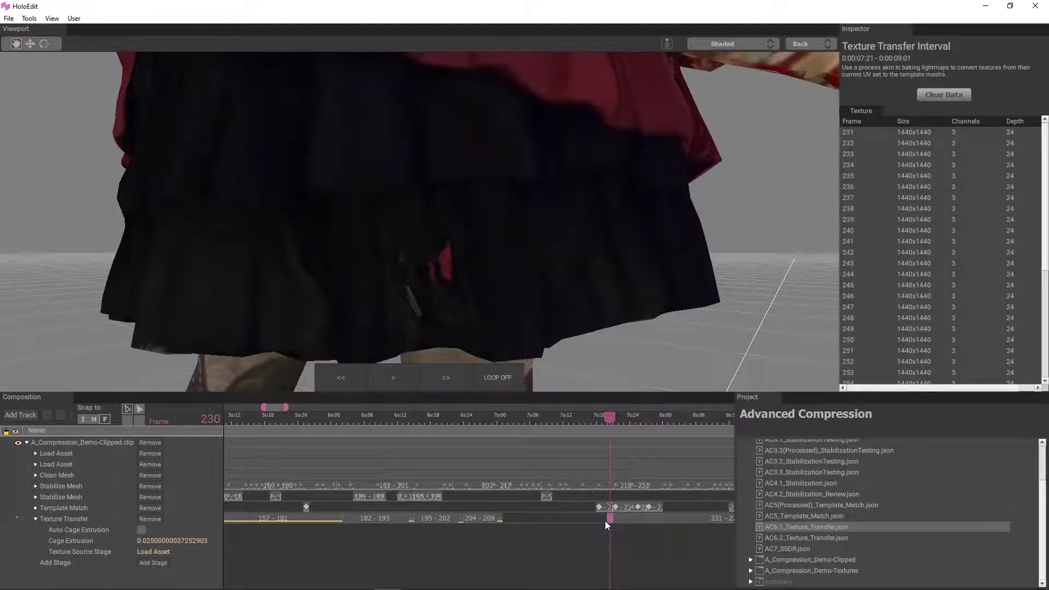
right_drag(605, 519, 508, 524)
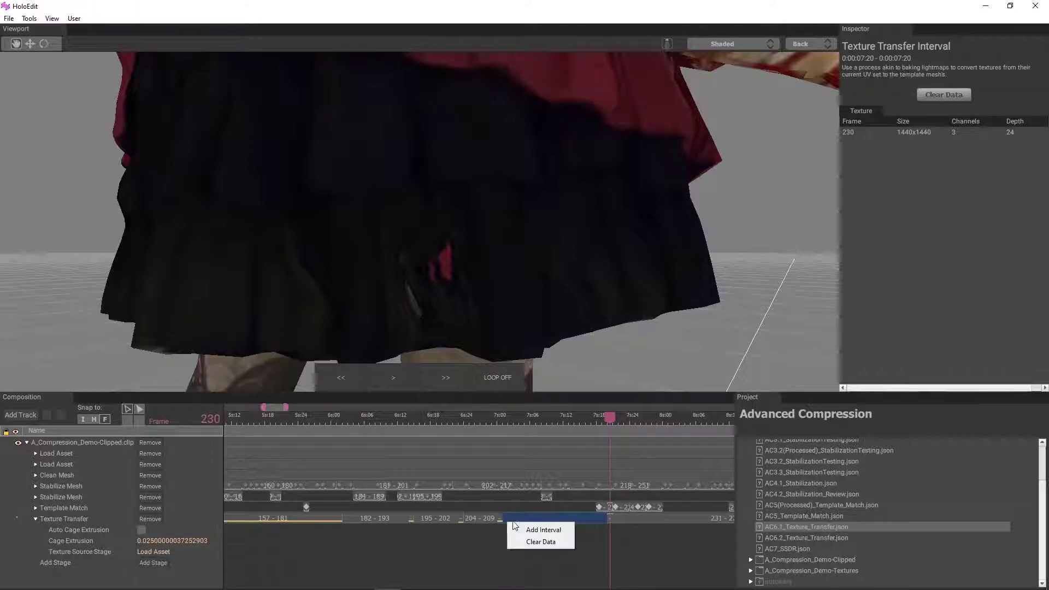
click(544, 530)
scroll(631, 520, down, 3)
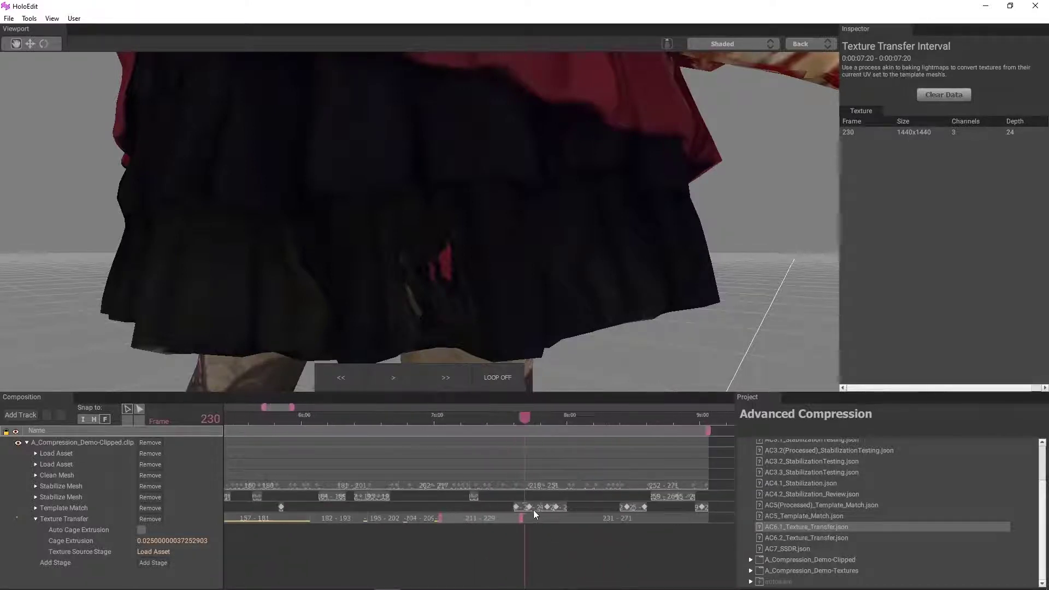
Set the Cage Extrusion of the frame 230 Texture Transfer interval to 0.03.
click(188, 543)
text(0.03)
key(Return)
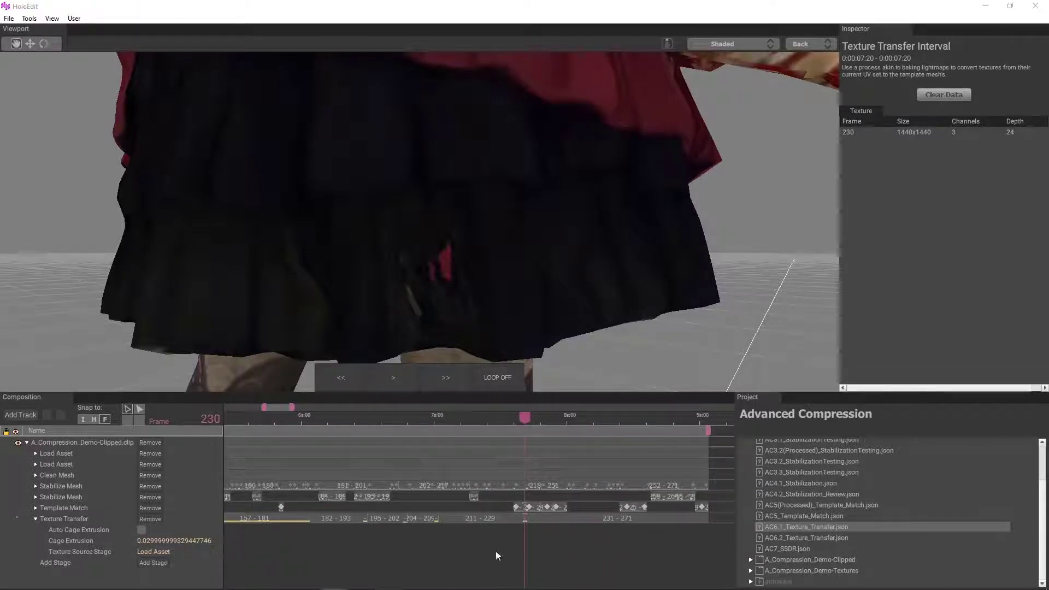
Check the frames from 241 to 262 from several angles and examine the back of the skirt at frame 262.
drag(525, 418, 574, 418)
scroll(617, 358, down, 5)
middle_drag(616, 358, 621, 326)
drag(621, 326, 464, 329)
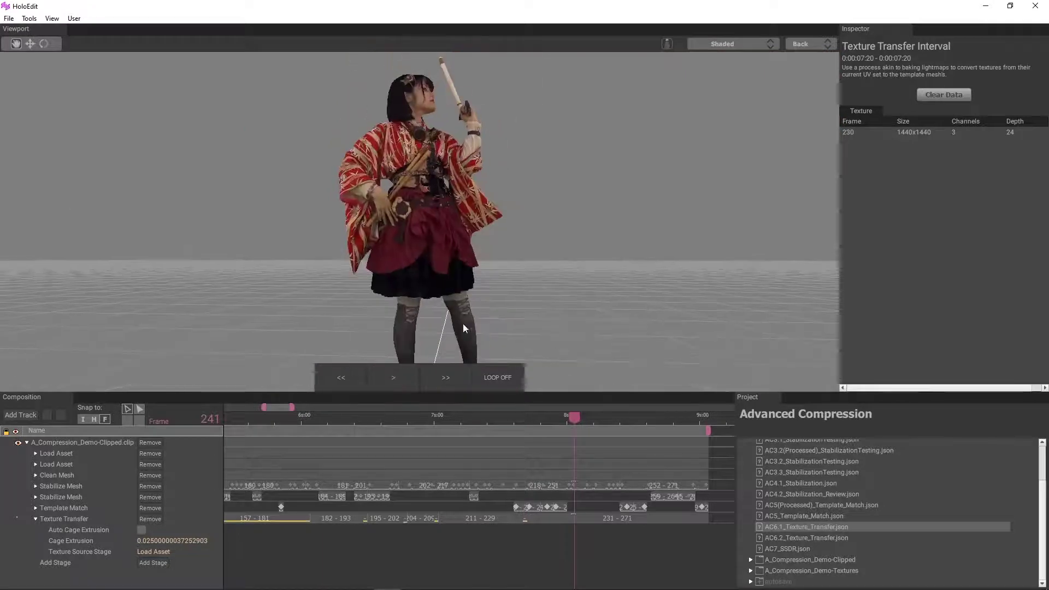
click(553, 419)
key(space)
drag(633, 333, 422, 318)
drag(623, 421, 638, 425)
drag(611, 360, 437, 350)
drag(638, 420, 677, 458)
drag(628, 334, 437, 339)
drag(677, 419, 670, 443)
scroll(494, 339, up, 6)
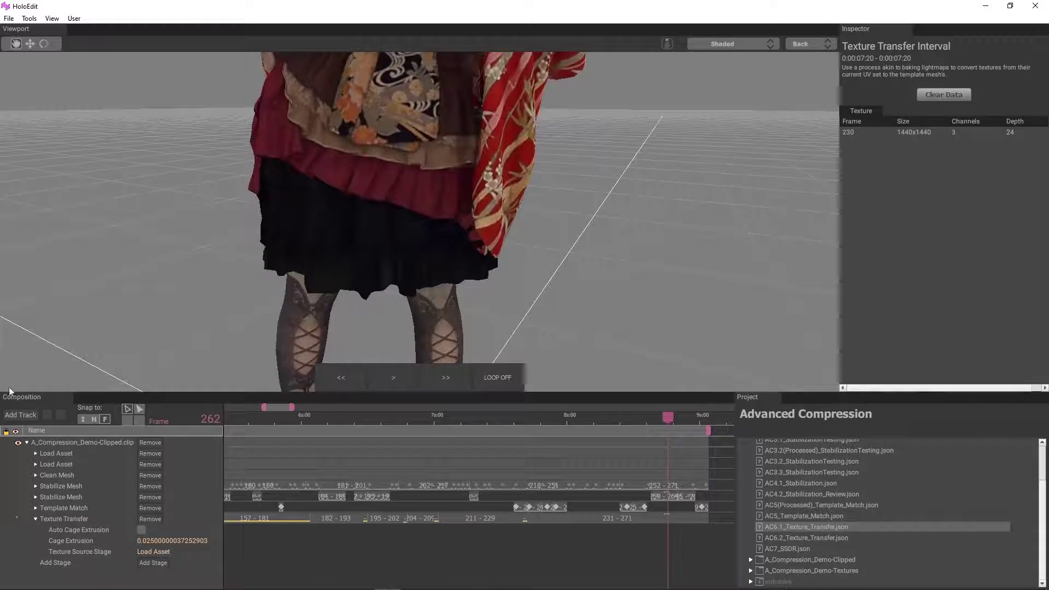
Compare the first Load Asset mesh with the second Stabilize Mesh stage at frame 262 as a heatmap.
click(62, 454)
click(80, 507)
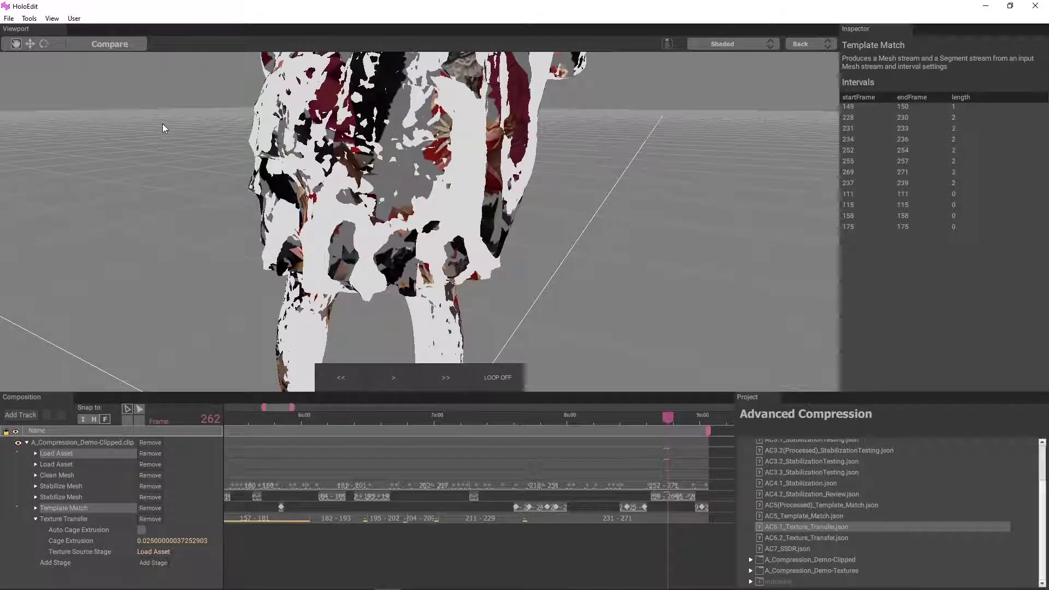
click(59, 460)
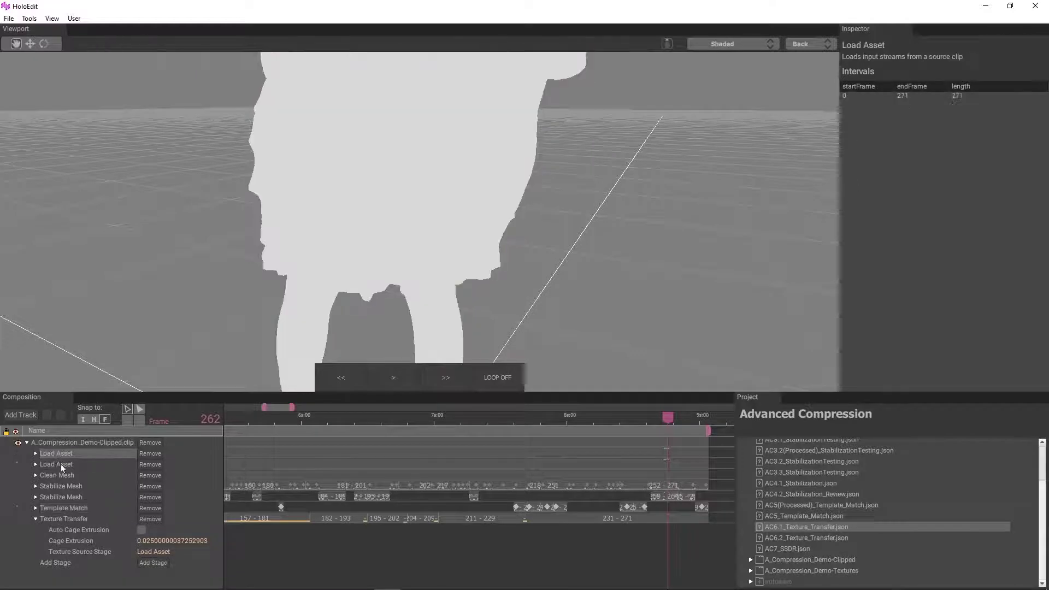
ctrl+click(80, 498)
click(726, 43)
click(729, 64)
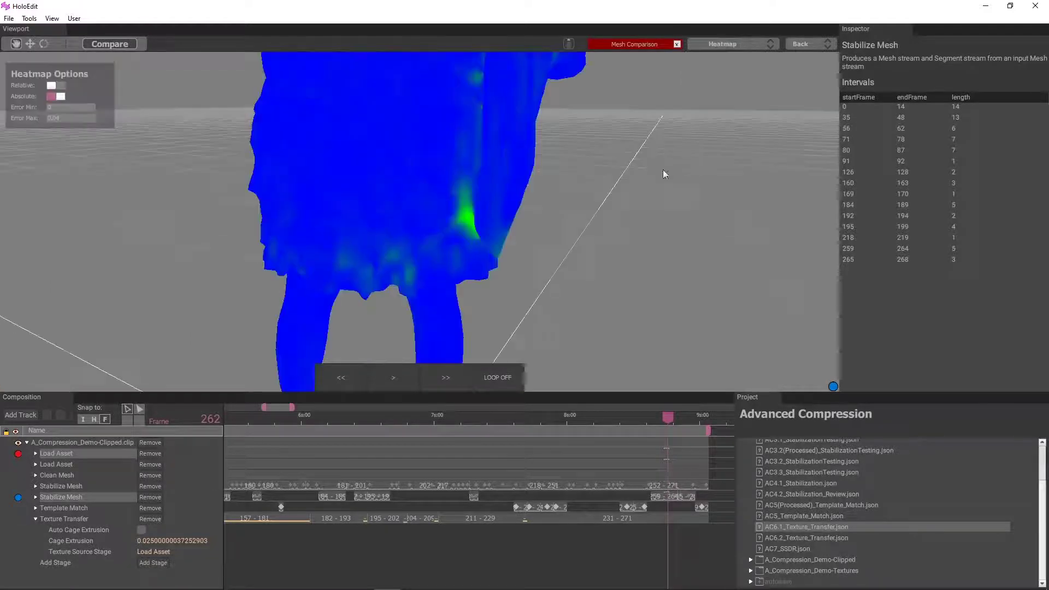
scroll(583, 230, up, 2)
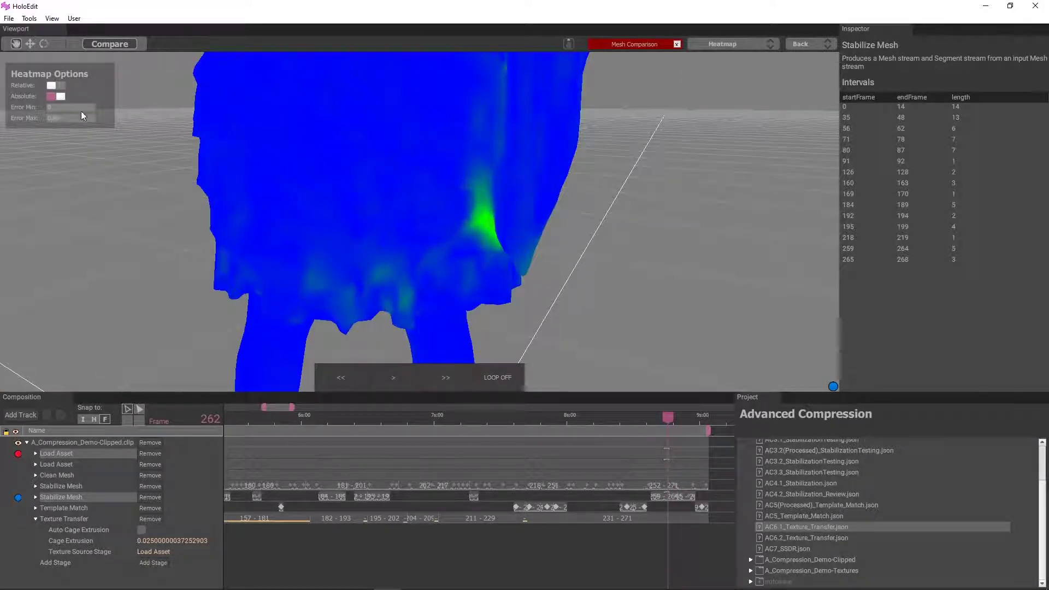
Set the heatmap's Error Max to 0.025 and examine the deviation around the skirt at frame 262.
click(53, 119)
text(0)
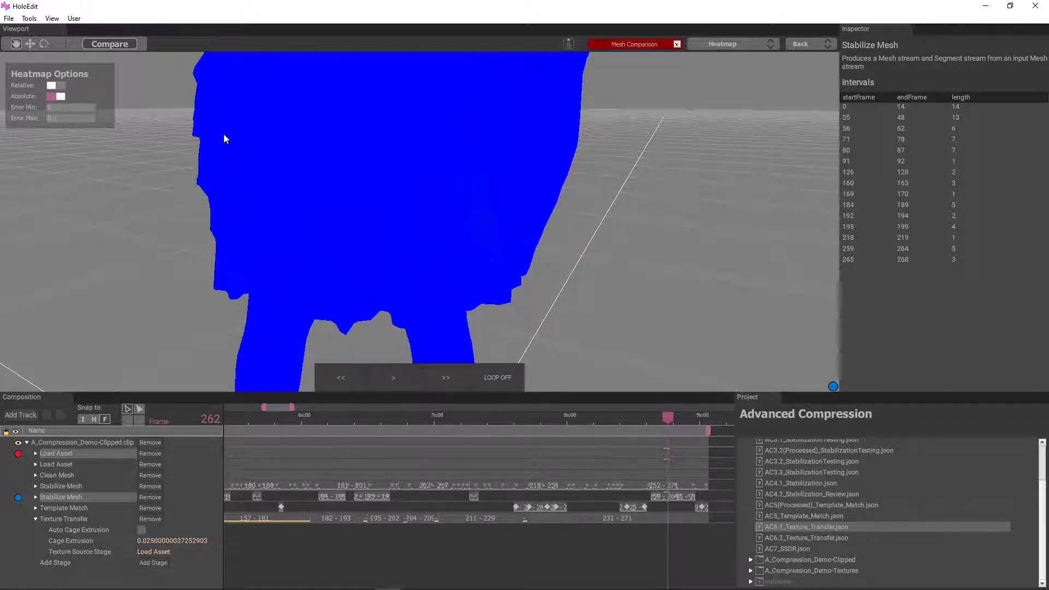
text(.025)
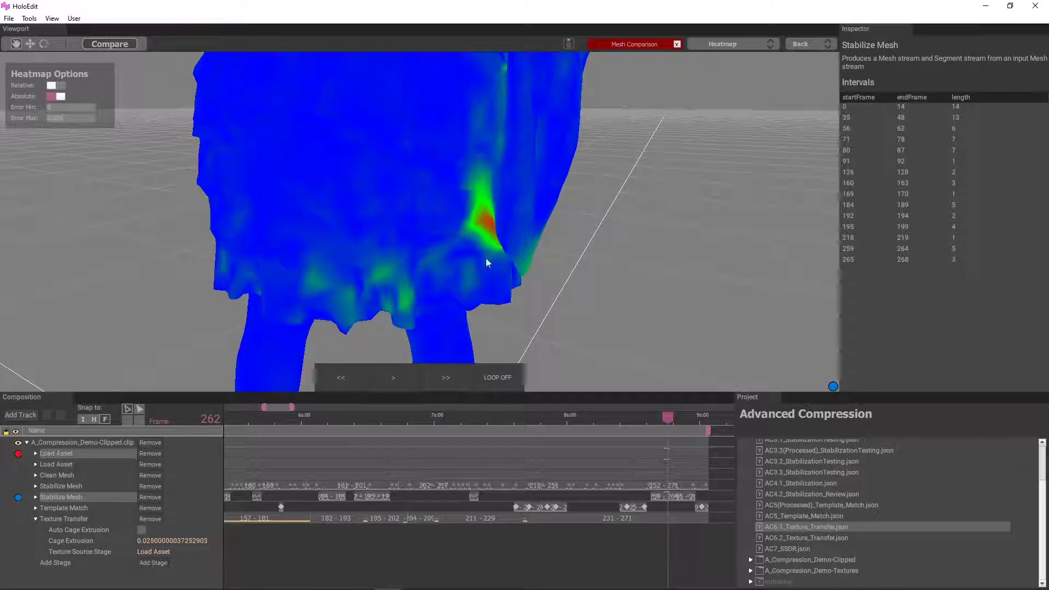
Add a single-frame Template Match interval at frame 262 and process it.
click(666, 516)
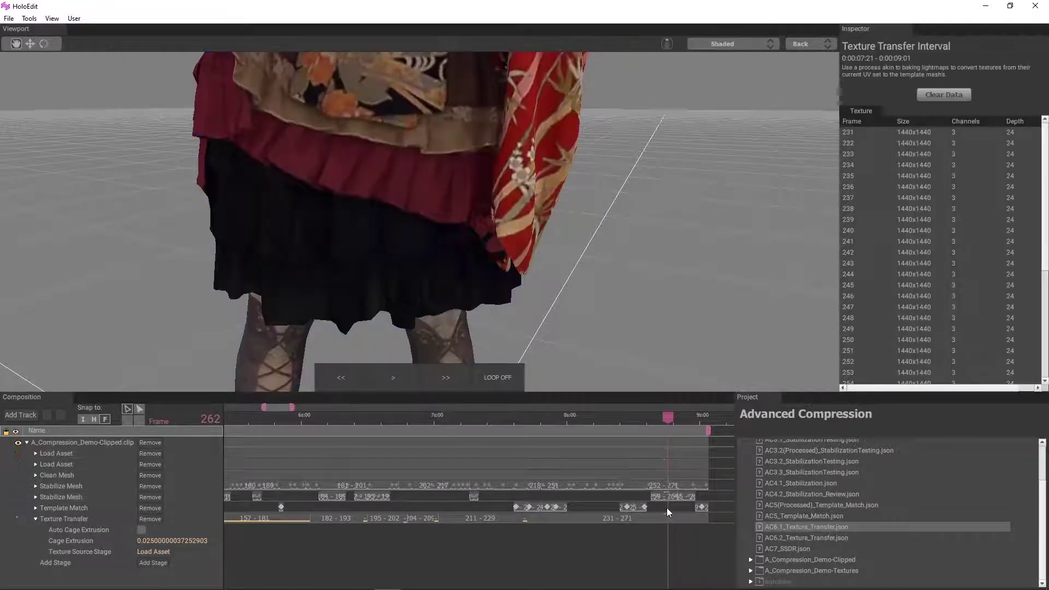
right_click(668, 506)
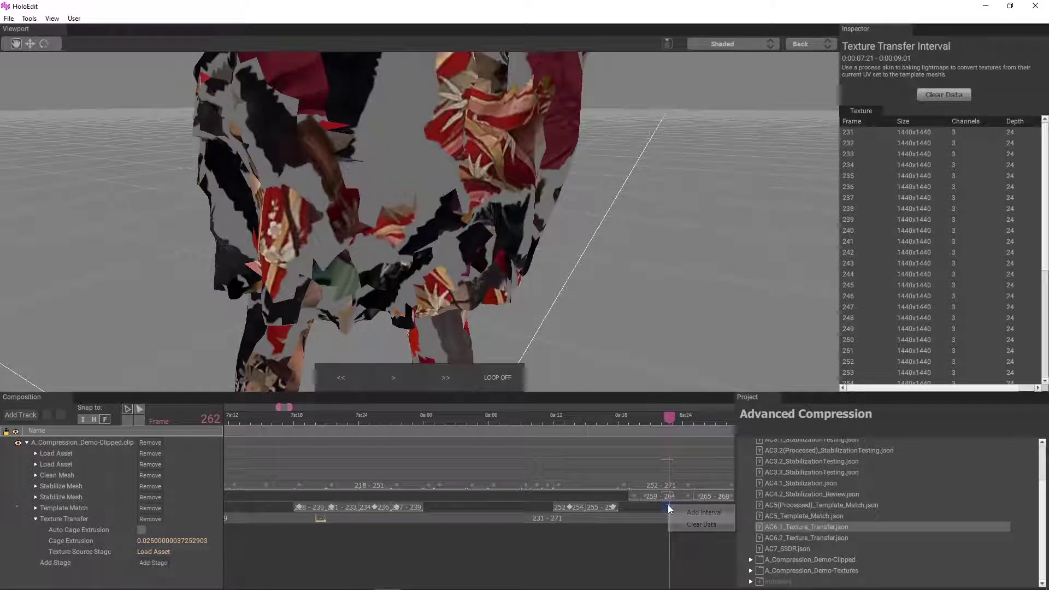
click(667, 507)
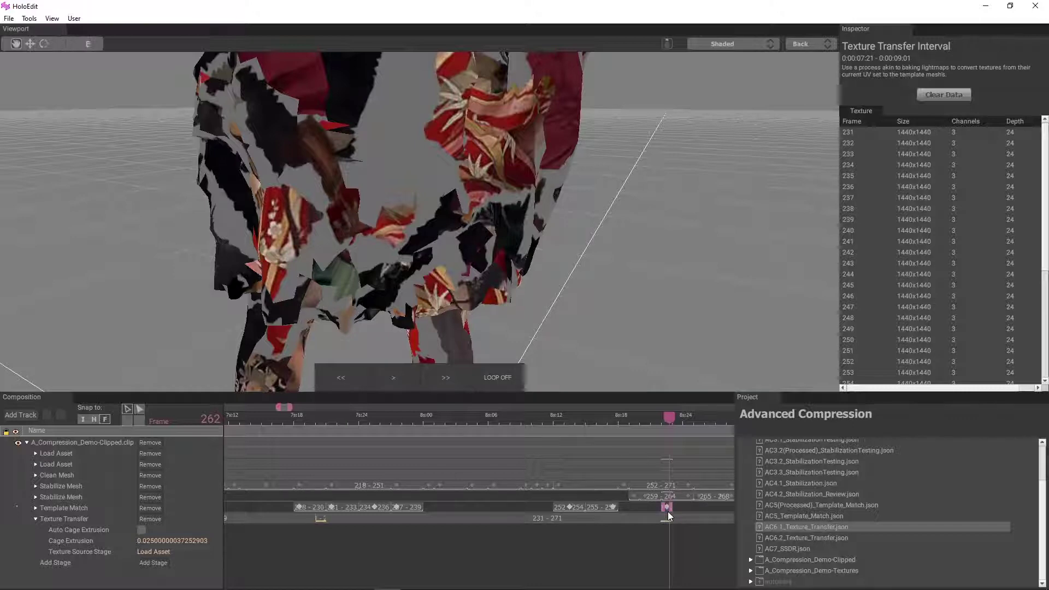
right_click(667, 507)
click(683, 510)
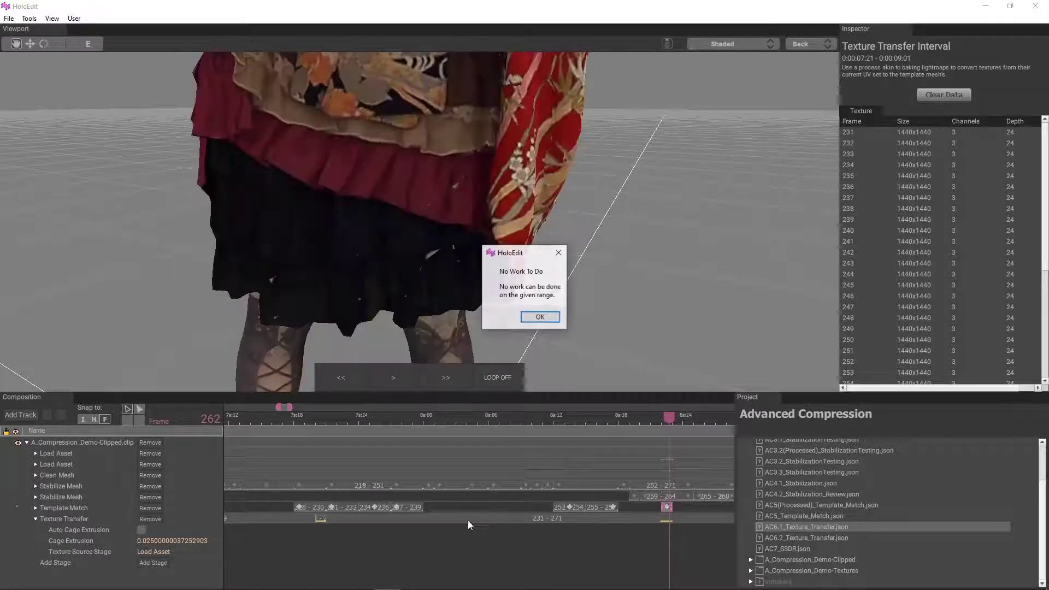
click(540, 317)
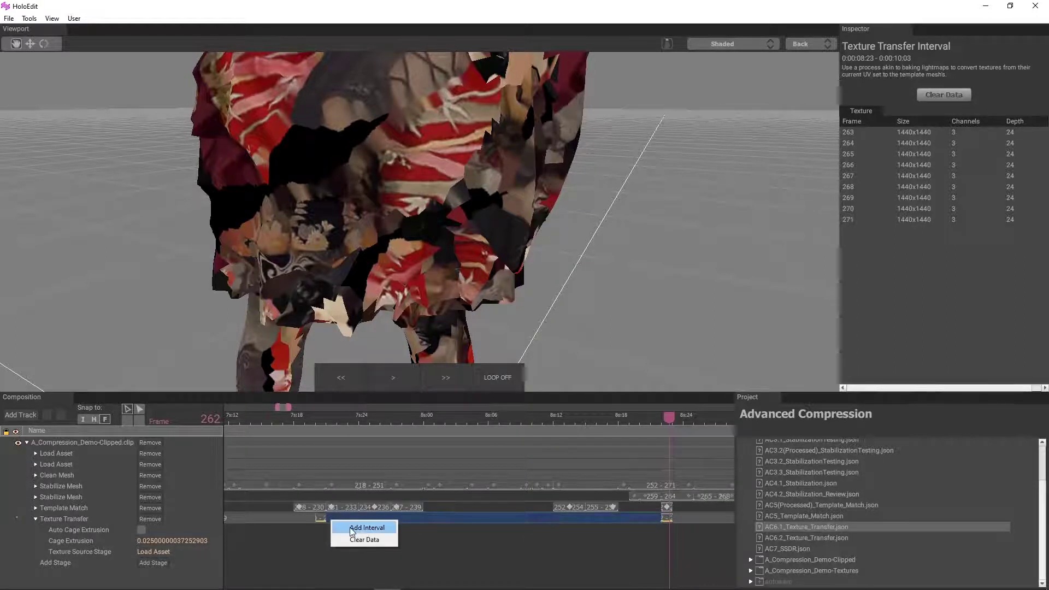
Add a Texture Transfer interval covering frames 231–261, between the frame 230 and frame 262 intervals.
click(352, 529)
scroll(654, 518, down, 5)
Select the unprocessed Texture Transfer intervals together, working back from frame 262 through 151–156 to the single frame 123.
click(664, 518)
ctrl+click(523, 518)
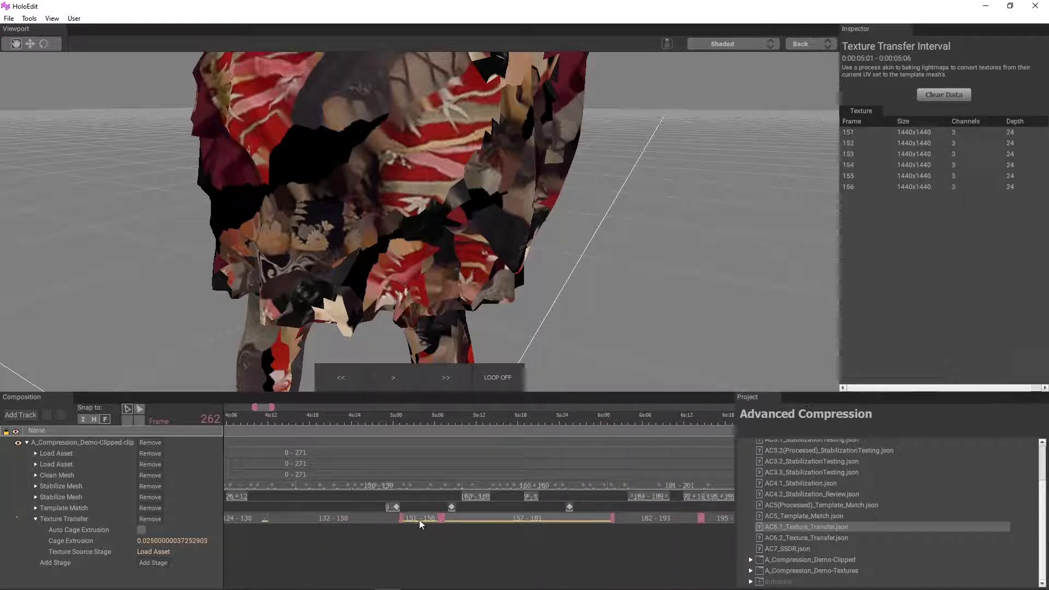
scroll(432, 520, up, 1)
ctrl+click(469, 520)
ctrl+click(414, 519)
scroll(328, 536, down, 2)
middle_drag(328, 538, 539, 550)
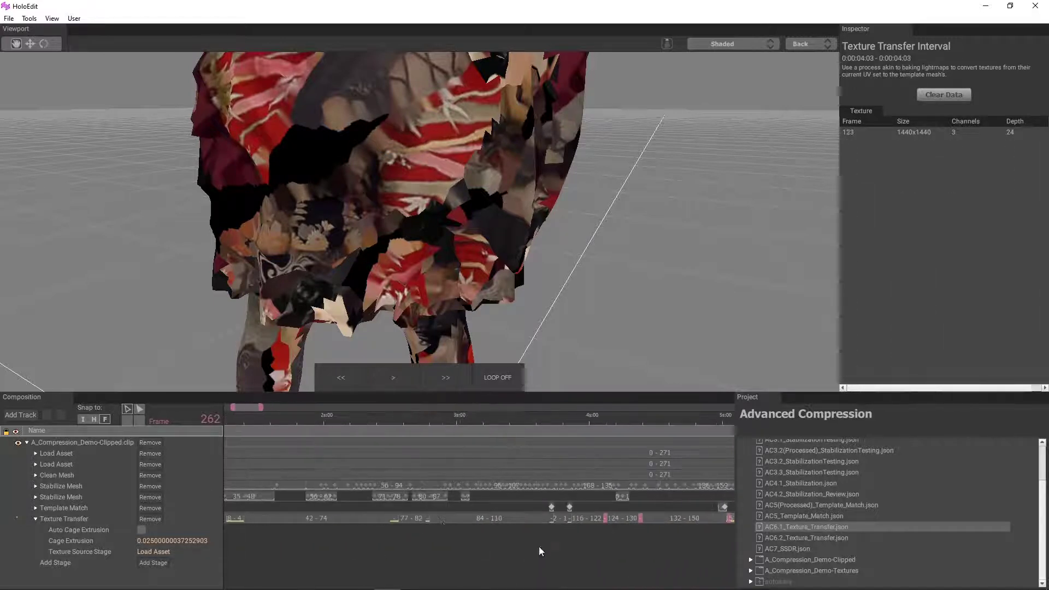